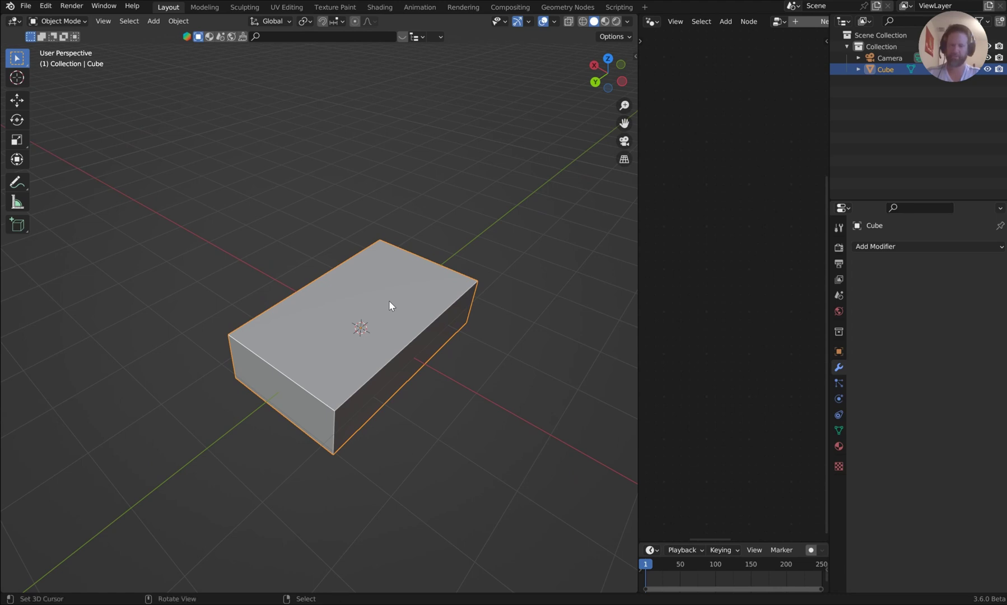
Install the add-on file BoolDraw17beta.py from the BoolDraw folder on the Desktop.
click(50, 6)
click(88, 185)
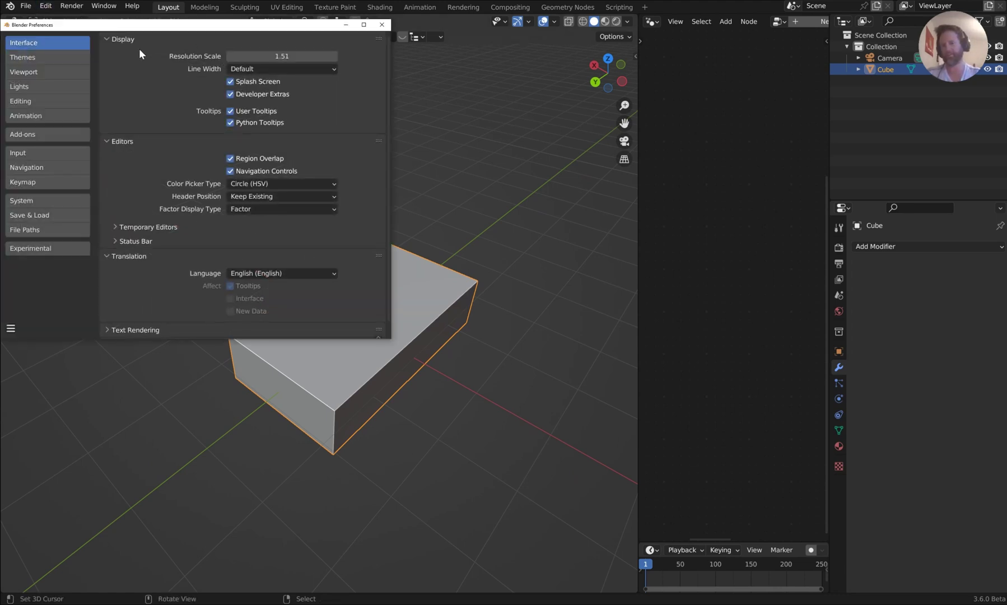
click(49, 136)
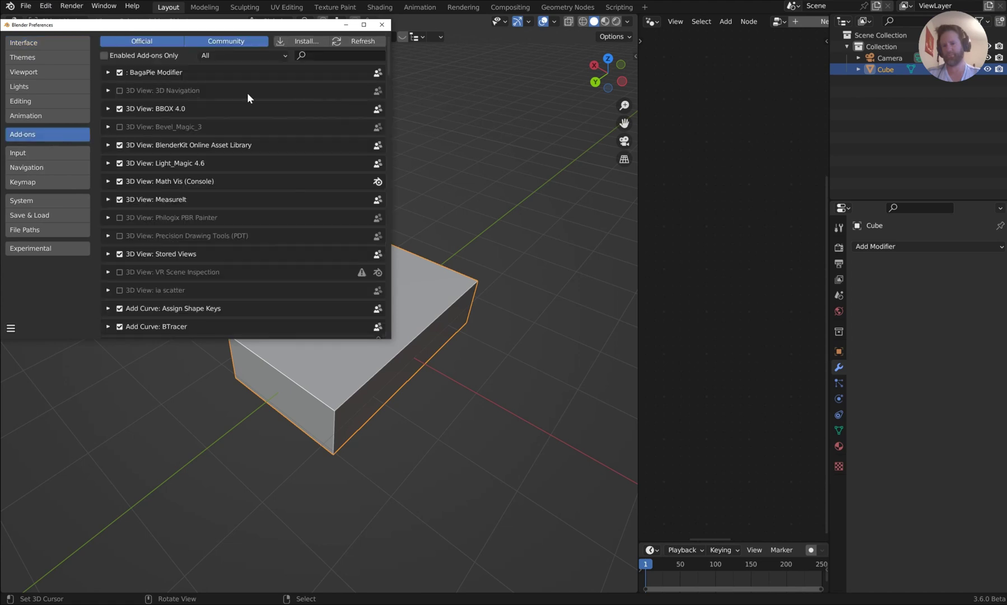
click(312, 43)
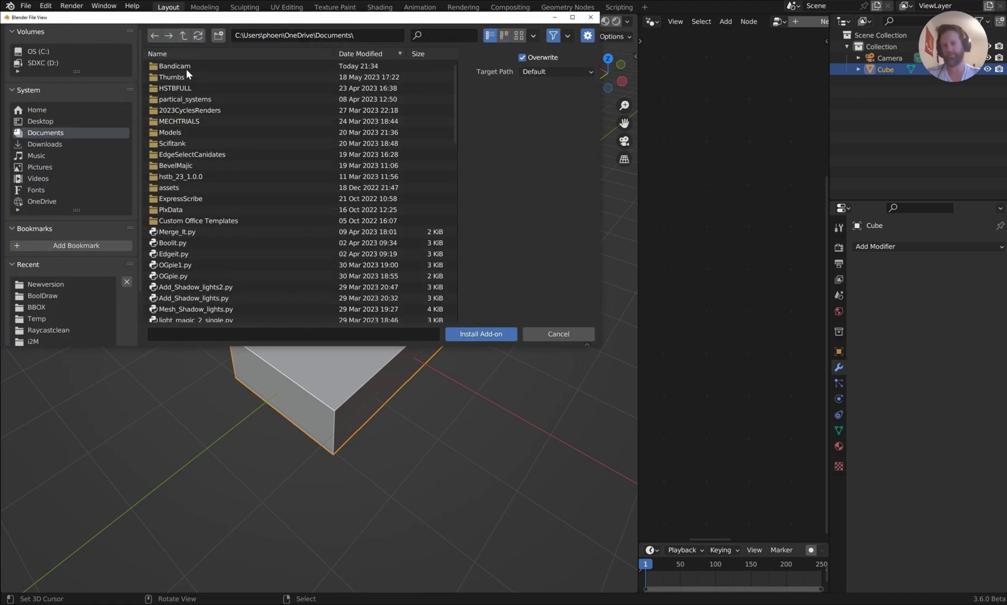
click(46, 62)
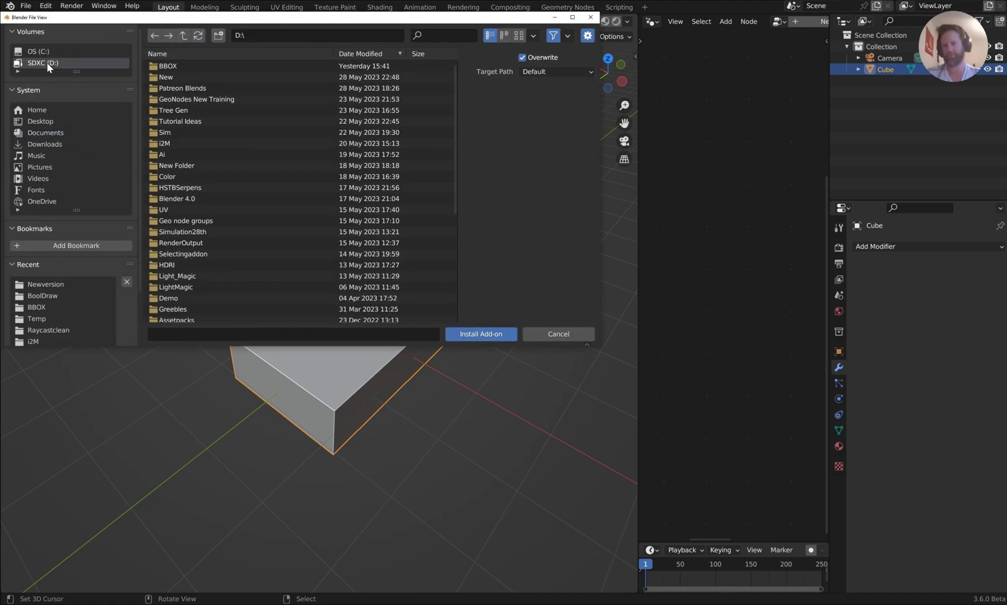
click(49, 120)
double_click(190, 121)
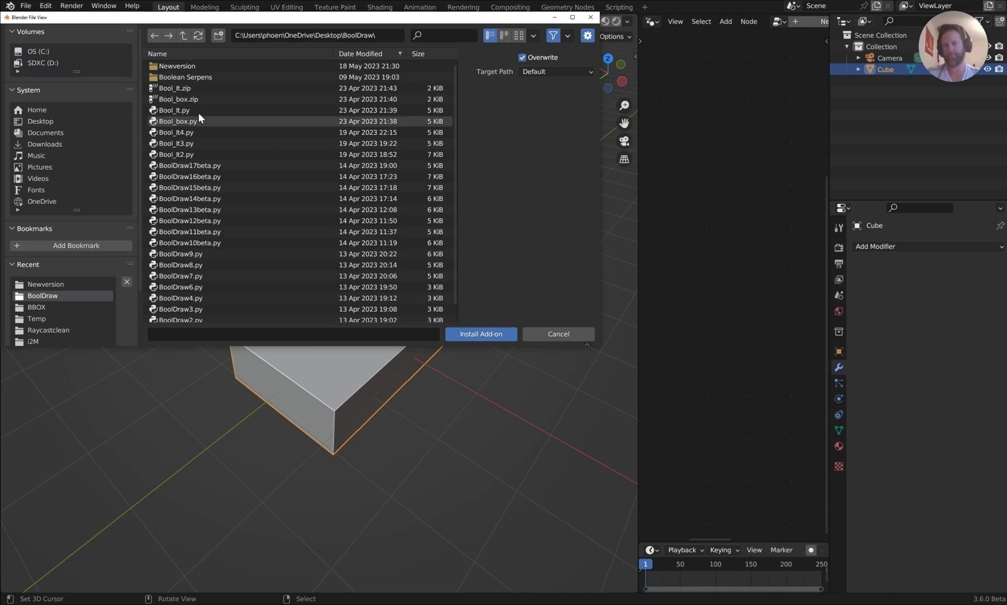
click(180, 165)
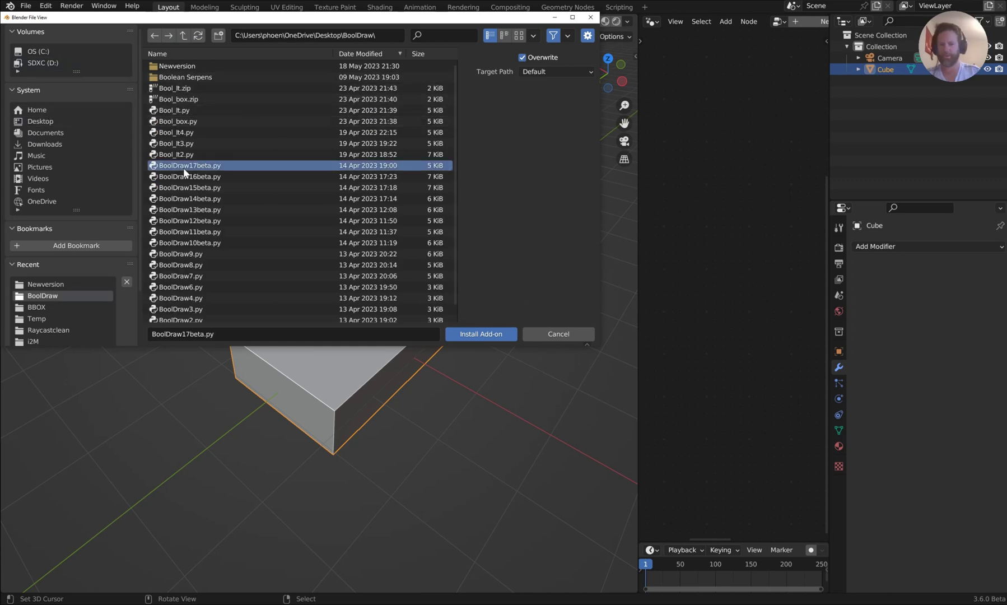
double_click(185, 167)
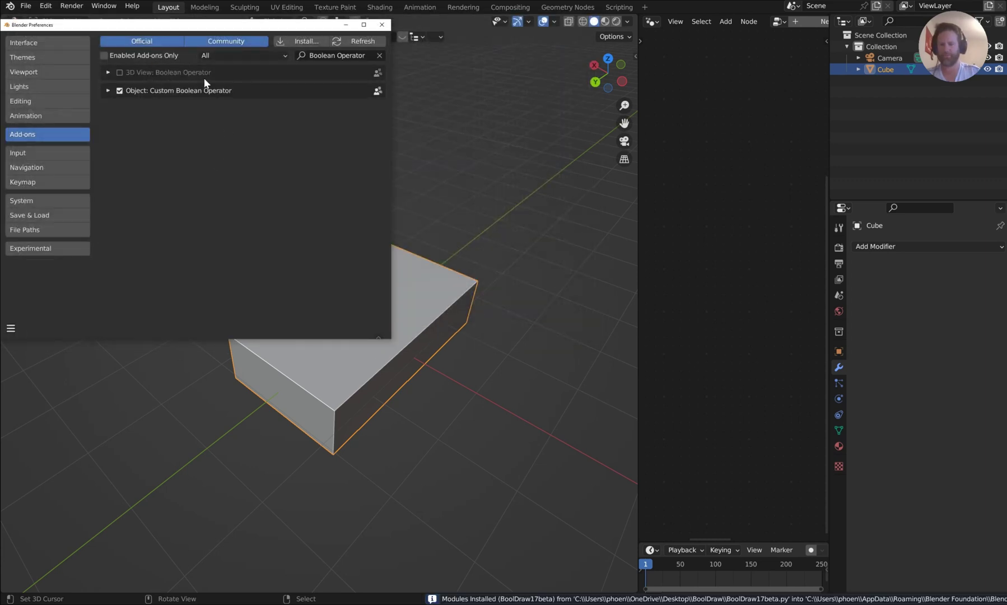
Remove the Custom Boolean Operator add-on, enable 3D View: Boolean Operator, and close the preferences.
click(107, 91)
click(194, 166)
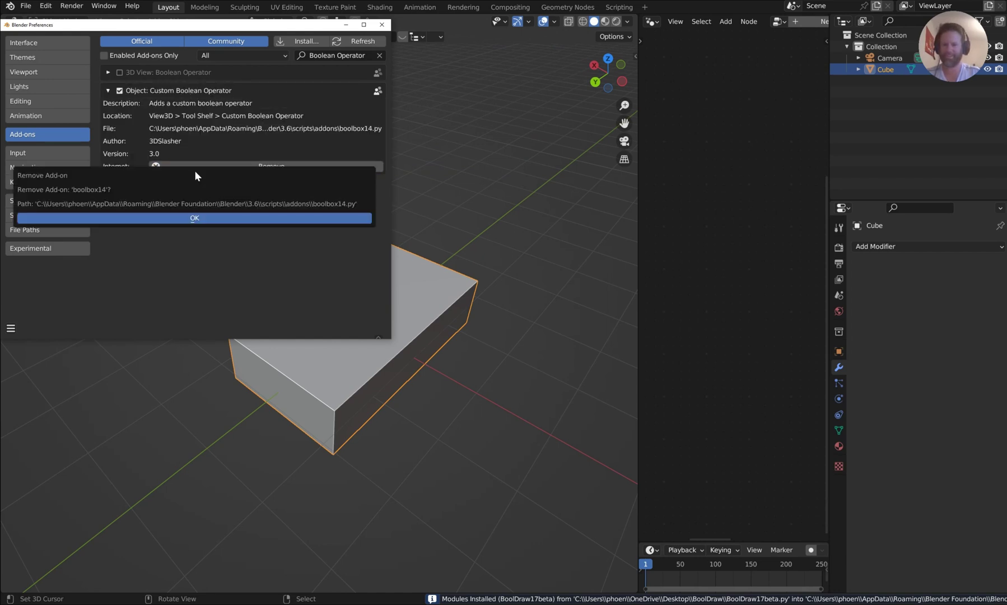
click(195, 219)
click(122, 74)
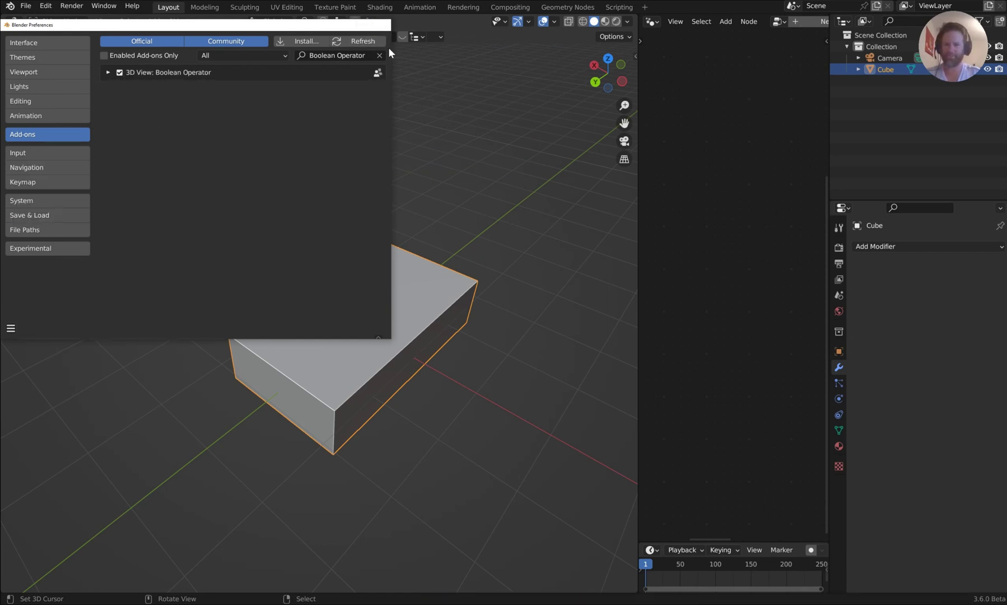
click(381, 24)
Run the Boolean Operator on the block with the Difference operation and a Cylinder primitive.
key(ctrl+shift+b)
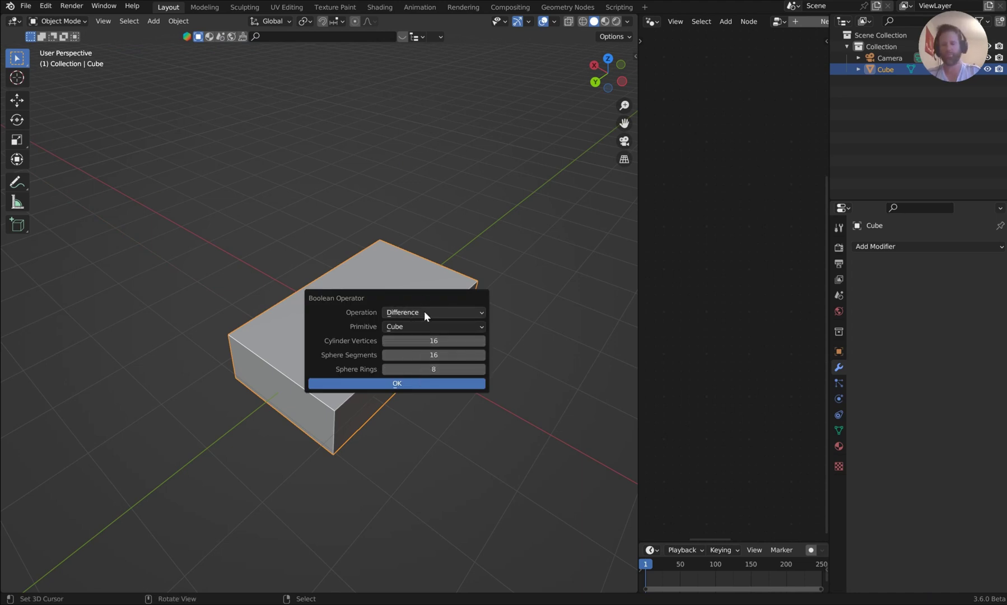
click(441, 325)
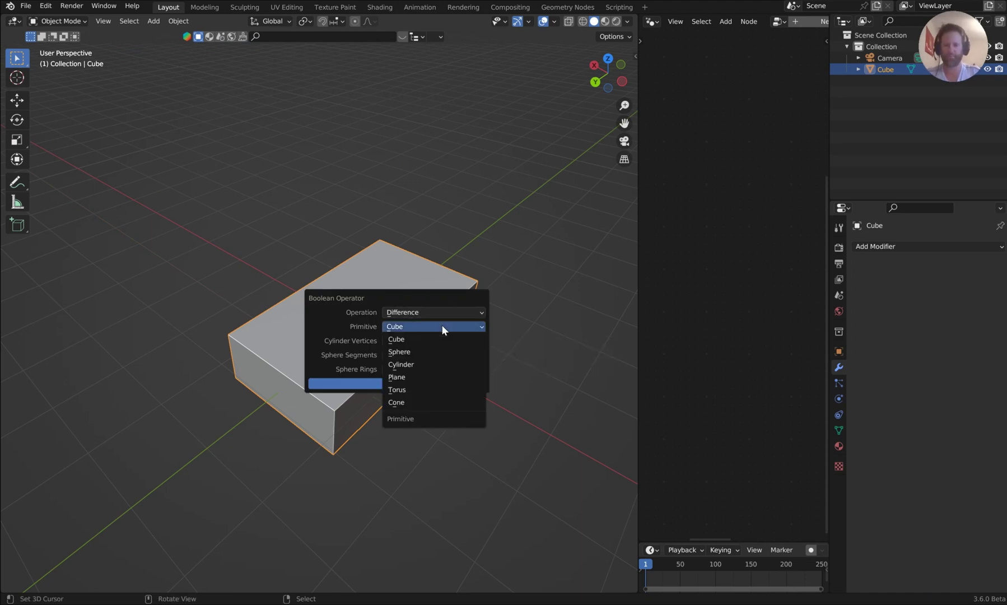
click(443, 371)
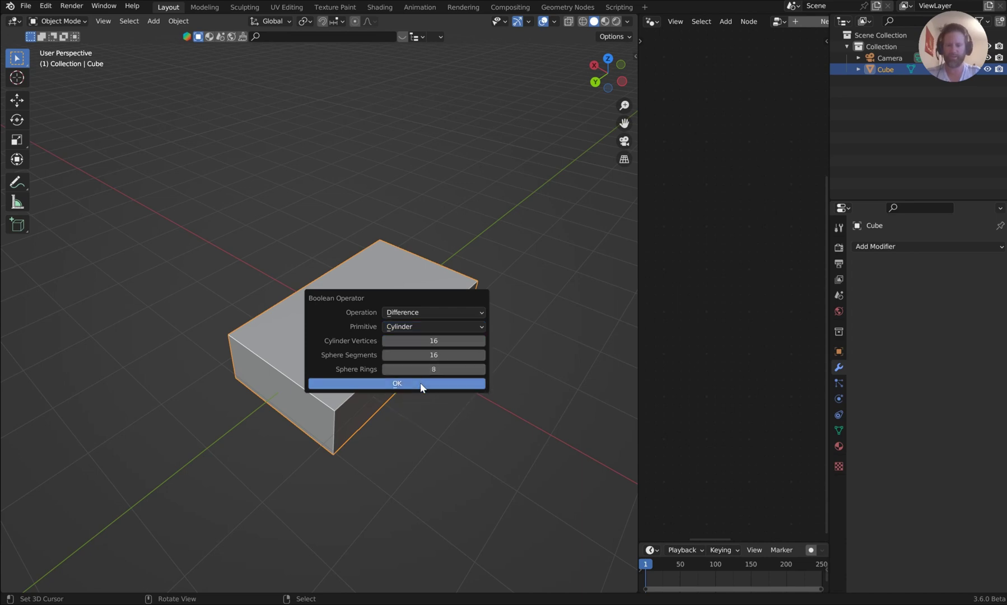
click(420, 383)
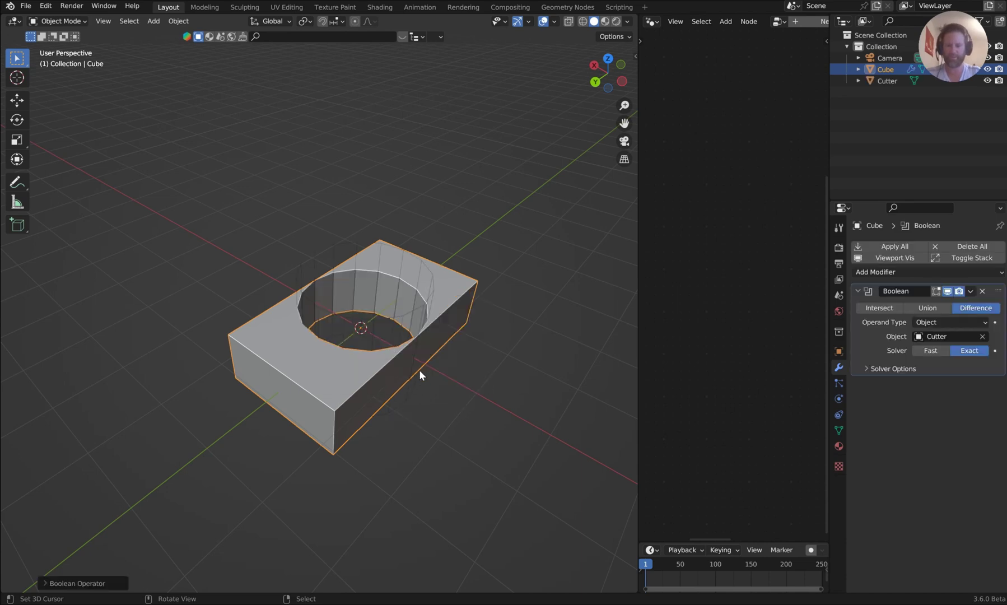
Scale the cylinder cutter down uniformly and stretch it along Z well beyond the block's thickness.
click(430, 301)
key(s)
click(431, 241)
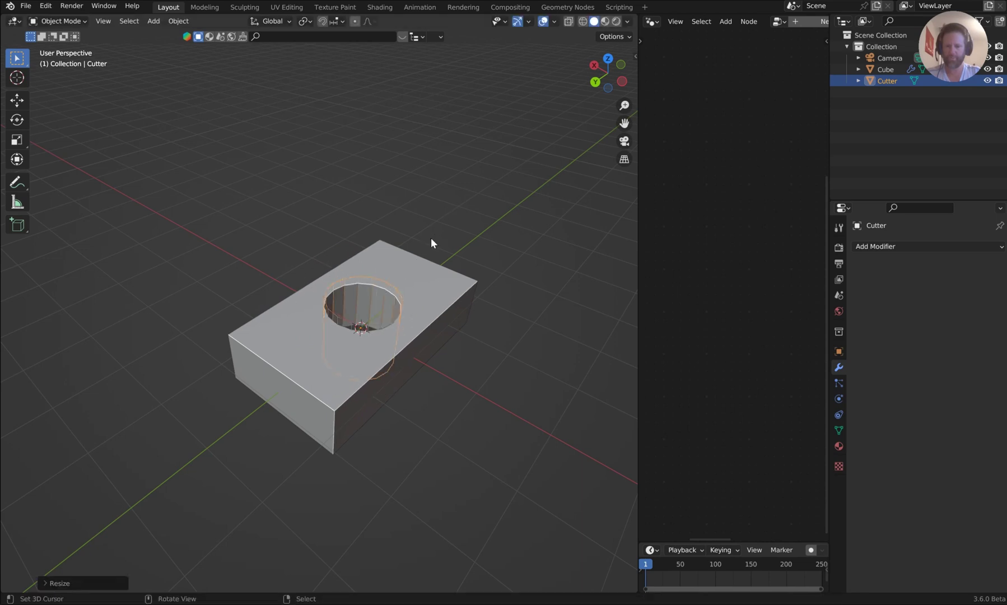
key(s)
key(z)
click(359, 219)
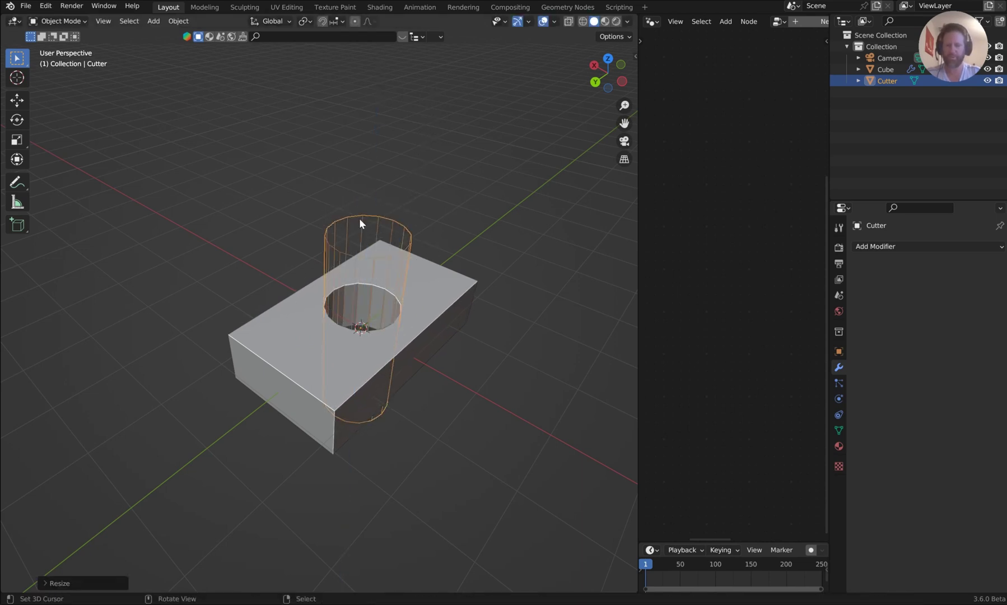
middle_drag(360, 219, 408, 201)
Apply Shade Smooth to the cylinder cutter.
key(q)
mouse_move(393, 247)
click(370, 271)
key(q)
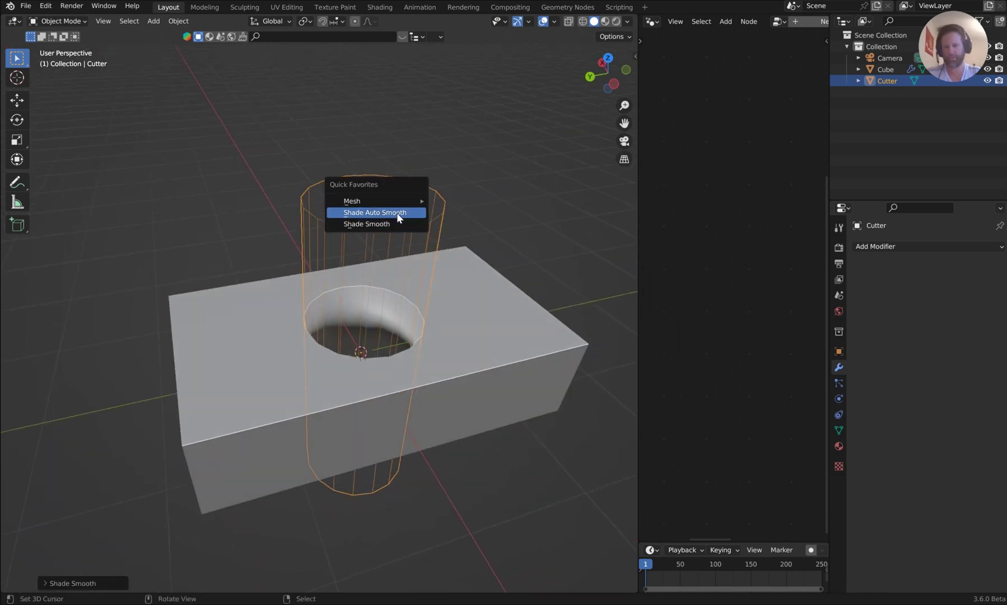
key(Escape)
Apply Shade Auto Smooth to the block.
click(457, 295)
key(q)
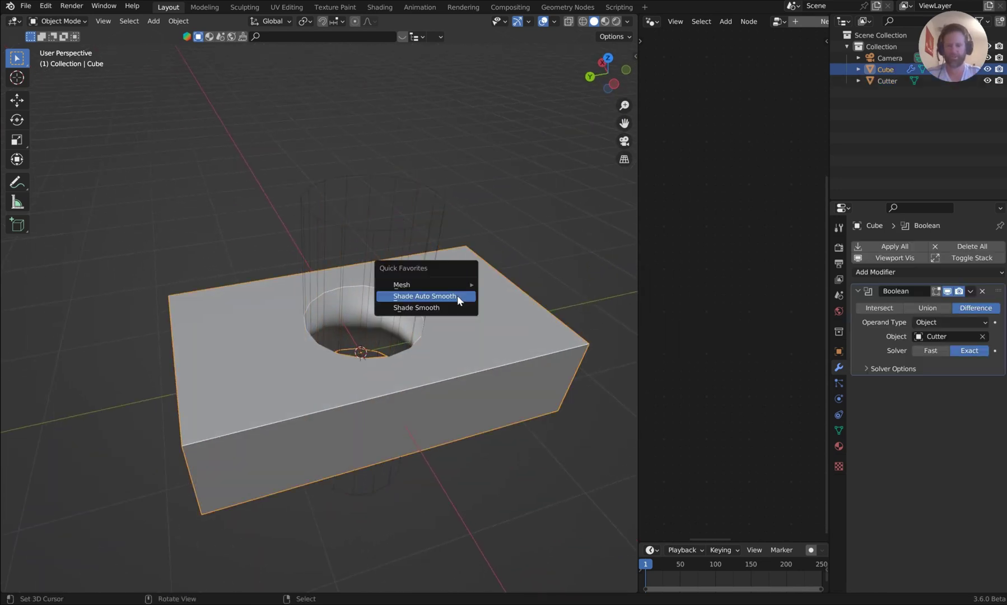
click(457, 295)
key(q)
click(440, 252)
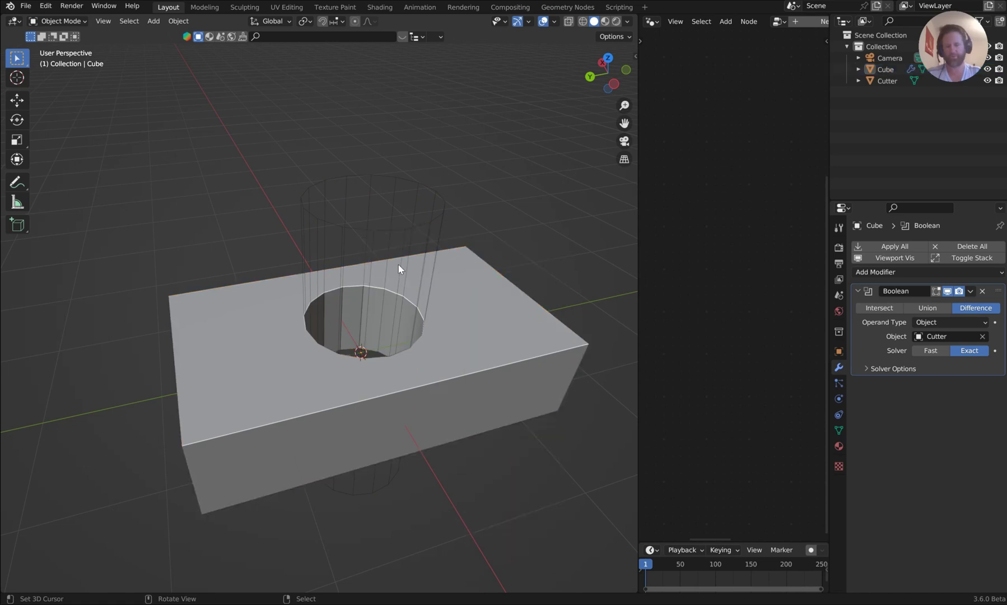
Enlarge the cylinder cutter and rotate it about -48 degrees around the global X axis.
click(393, 224)
key(s)
click(453, 206)
key(r)
key(x)
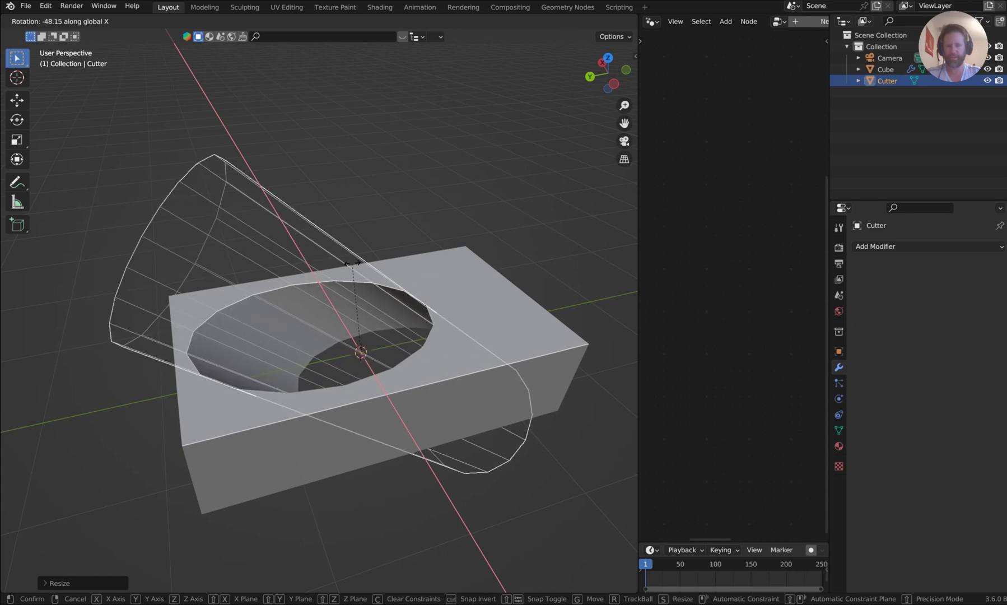
click(351, 253)
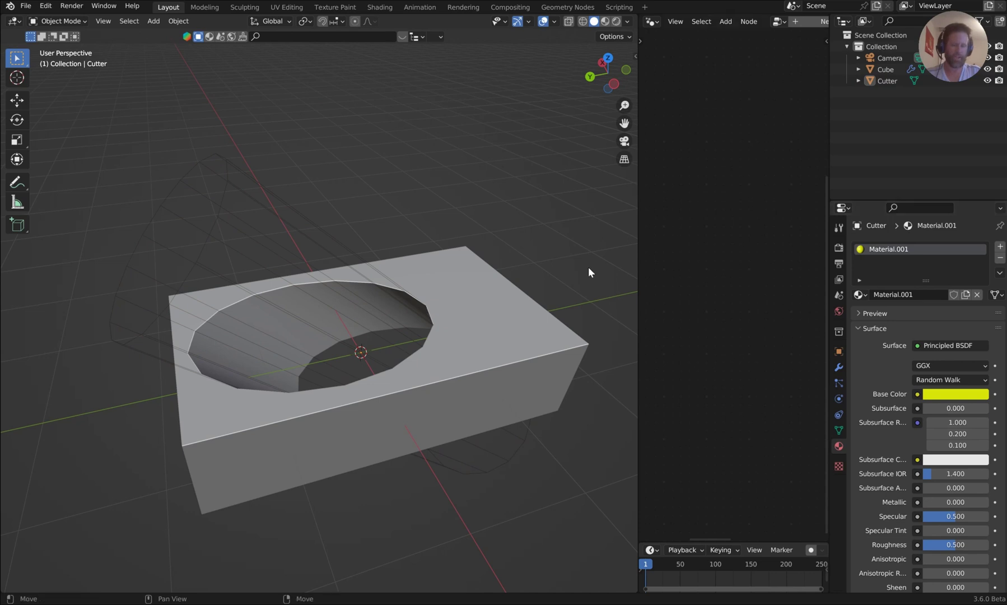
Examine the slanted cut from several sides and compare the materials of the block and the cutter.
middle_drag(589, 274, 505, 297)
click(344, 322)
middle_drag(344, 229, 427, 245)
click(355, 273)
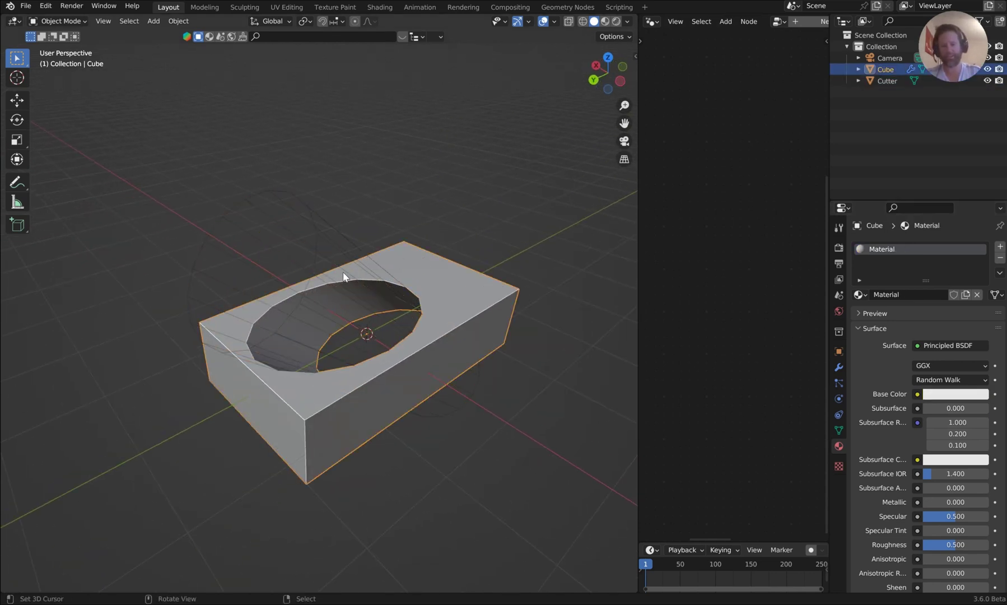
middle_drag(343, 272, 463, 276)
click(328, 275)
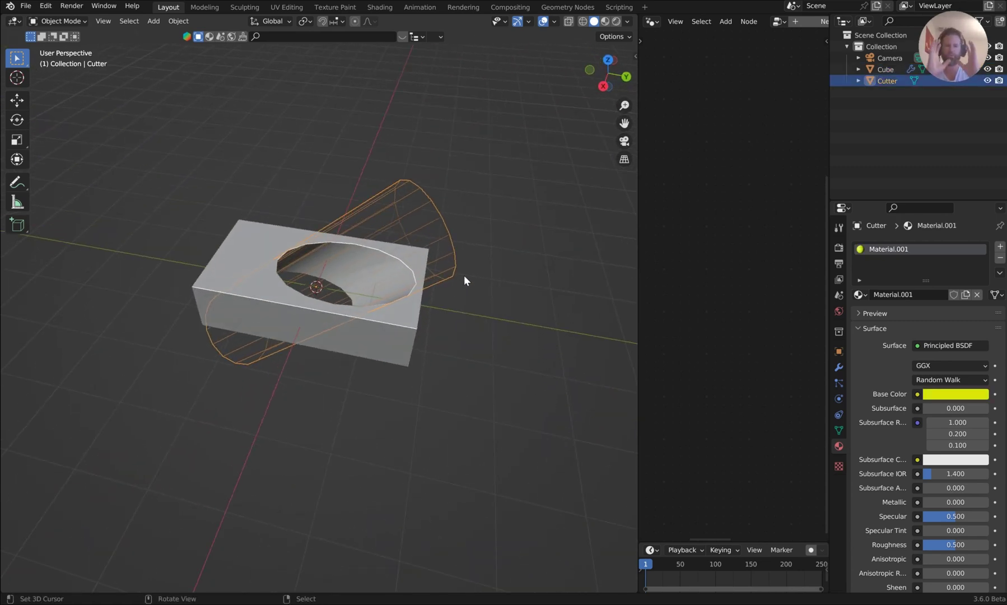
Delete the cylinder cutter while keeping the block in the scene.
click(416, 247)
click(389, 231)
key(Delete)
click(283, 253)
key(Delete)
key(ctrl+z)
middle_drag(370, 243, 351, 258)
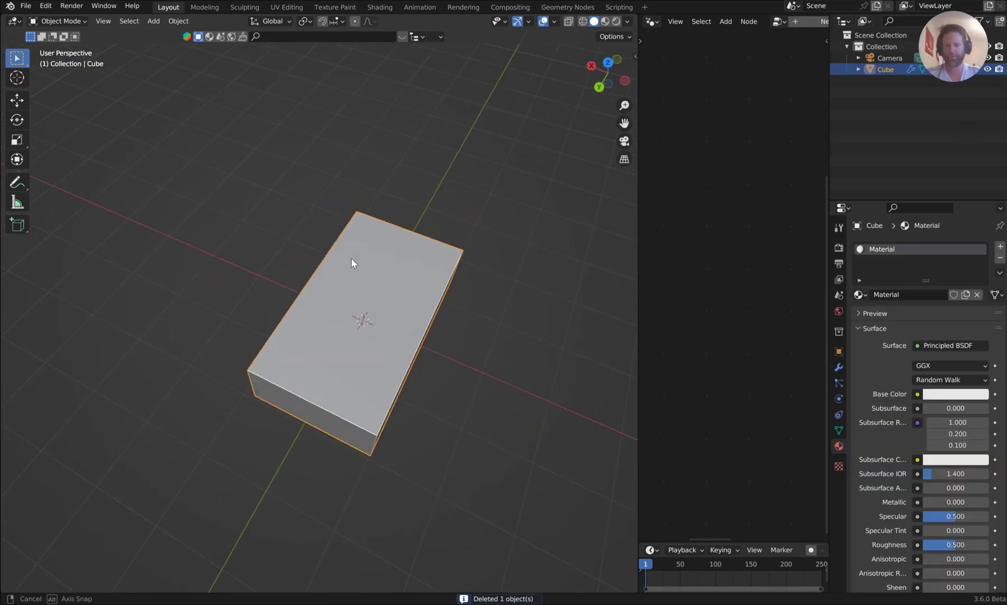
Switch to the Blender window with Flex_bool.blend and maximize it.
shift+middle_drag(441, 299, 435, 292)
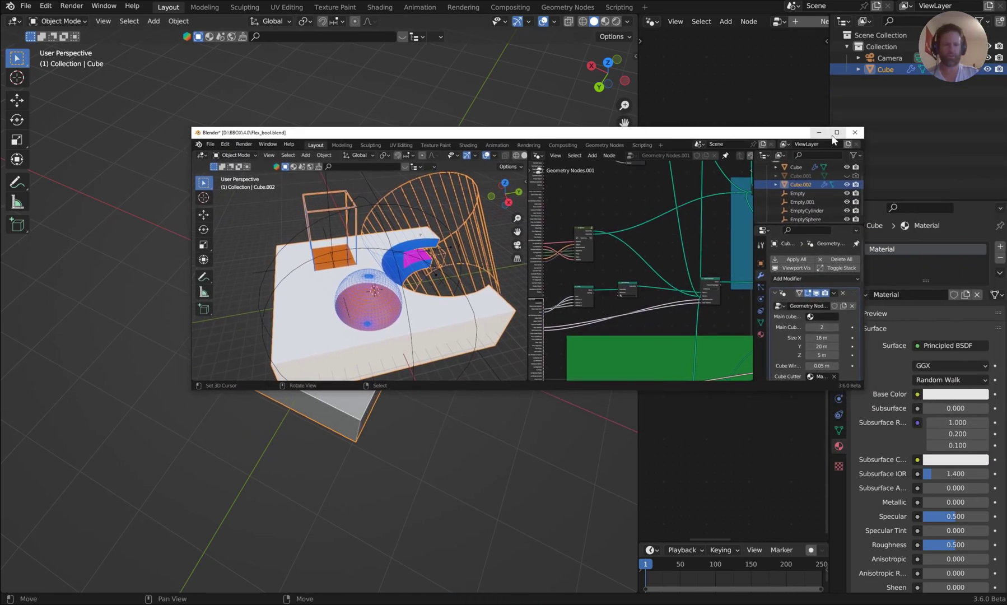
click(837, 133)
middle_drag(639, 225, 645, 246)
mouse_move(387, 212)
middle_down()
mouse_move(339, 218)
mouse_move(421, 225)
mouse_move(446, 214)
mouse_move(342, 131)
mouse_move(344, 248)
mouse_move(401, 239)
mouse_move(415, 167)
mouse_move(393, 203)
middle_up()
Move the cube cutter's empty along the global X axis and scale it along X.
right_click(414, 165)
scroll(424, 166, down, 3)
key(g)
key(x)
click(345, 227)
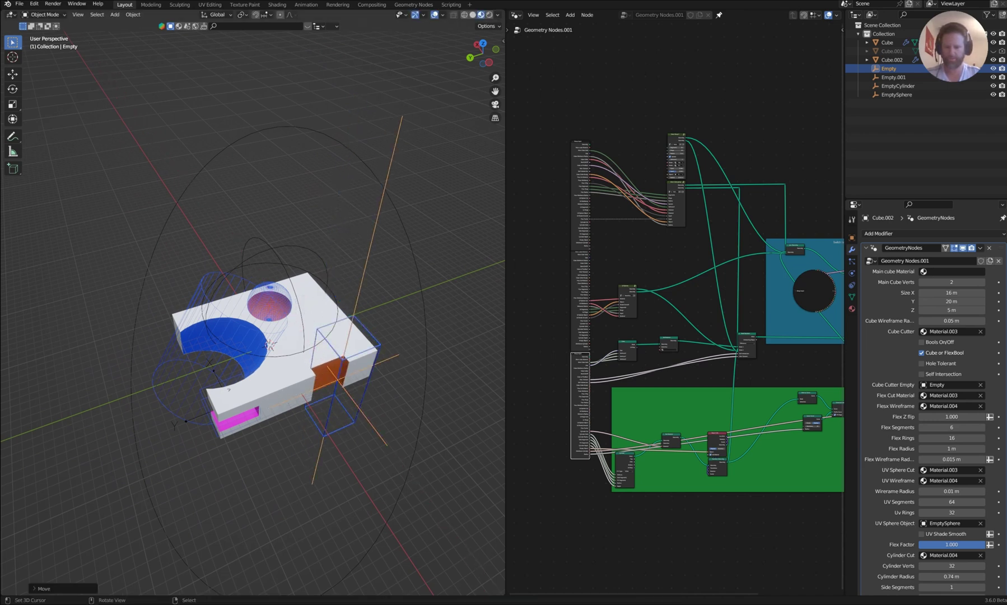
key(s)
key(x)
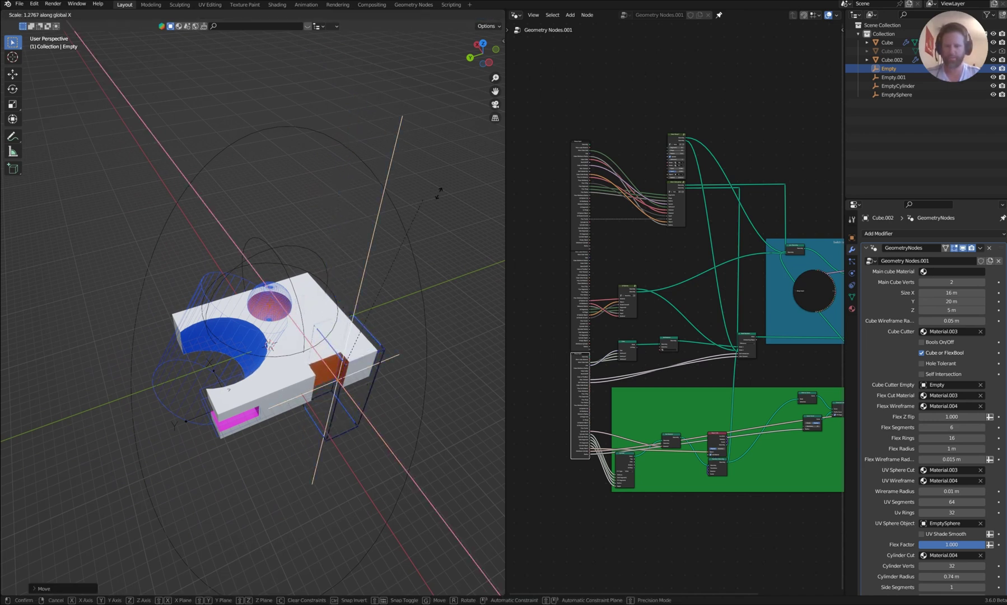
click(205, 326)
Scale the sphere cutter's empty up to about twice its size.
middle_drag(294, 277, 321, 273)
click(321, 272)
middle_drag(224, 300, 287, 291)
scroll(287, 291, up, 4)
middle_drag(196, 311, 166, 360)
scroll(293, 276, up, 3)
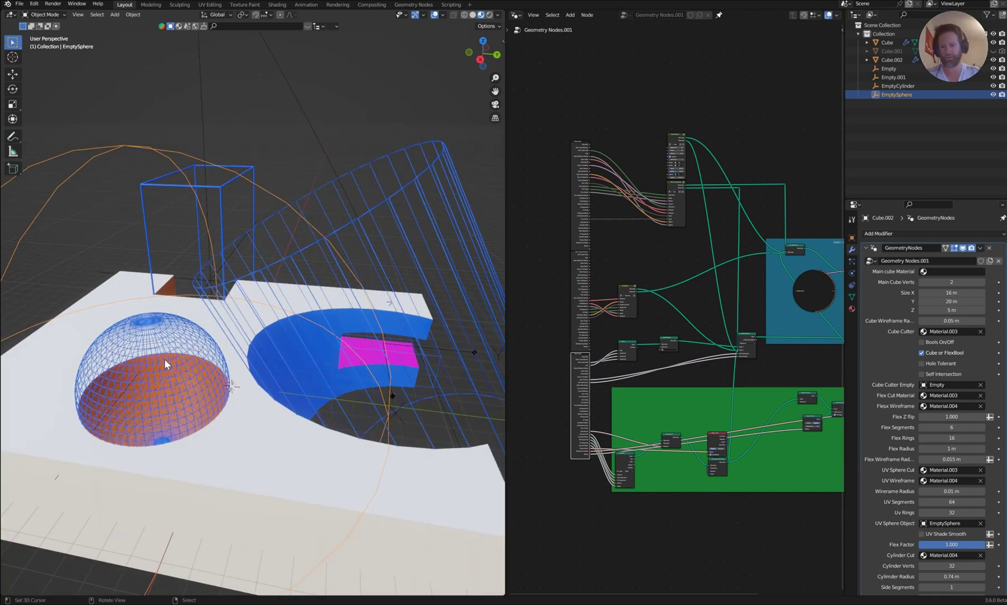
click(175, 372)
click(96, 153)
key(s)
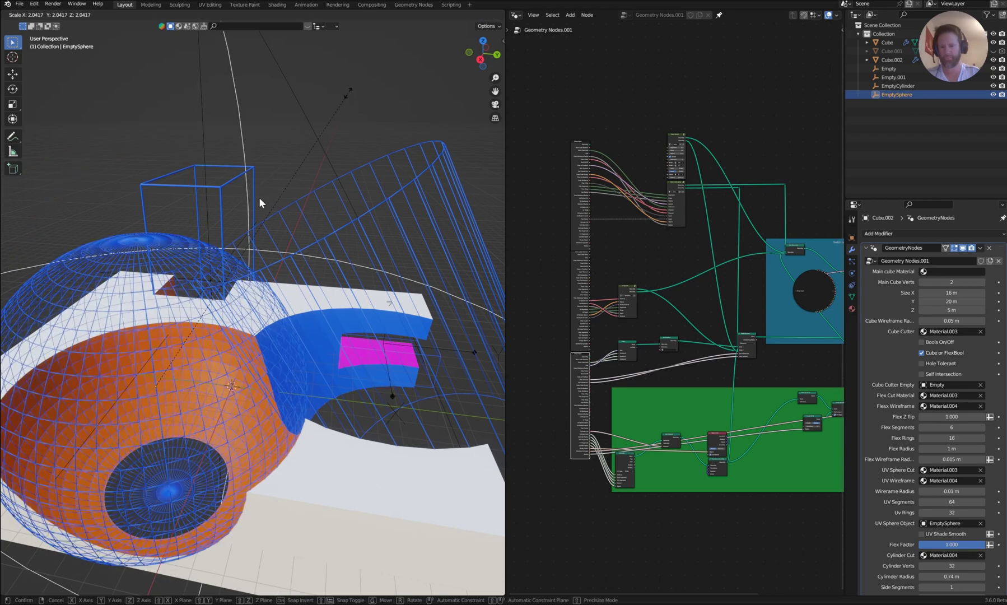
click(273, 244)
middle_drag(272, 244, 265, 252)
shift+middle_drag(160, 450, 230, 420)
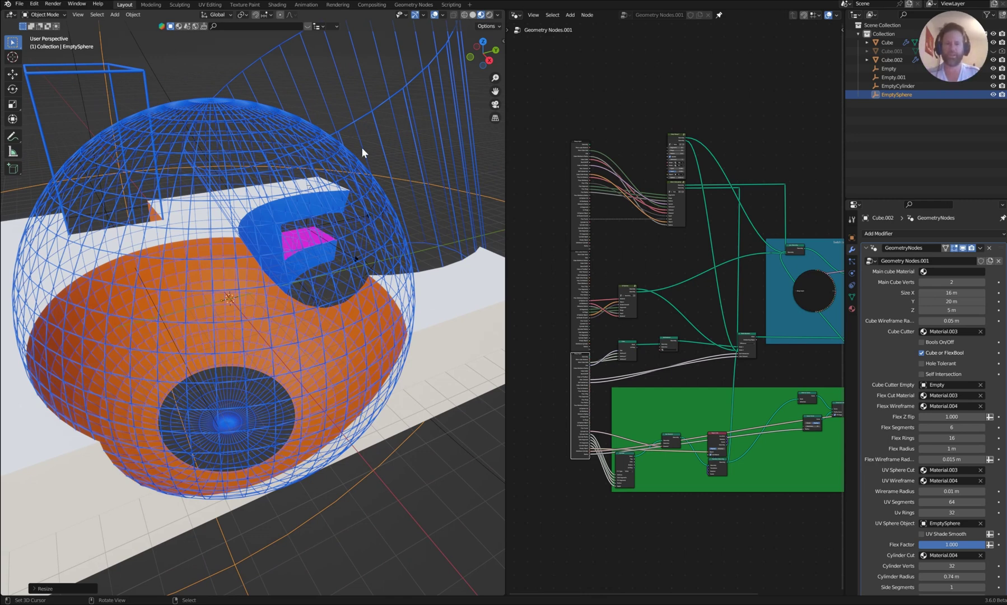
click(498, 15)
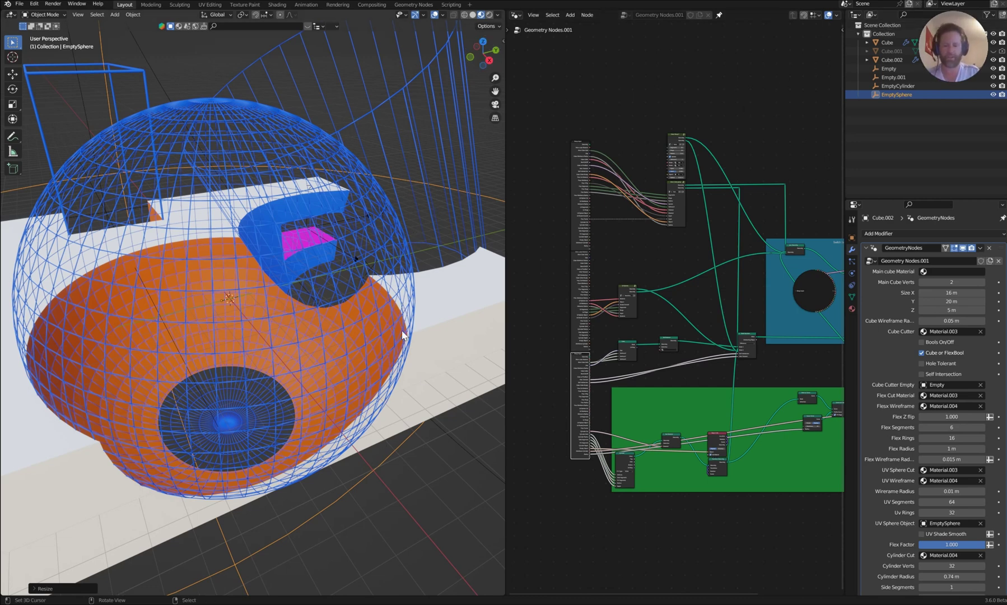
middle_drag(394, 330, 369, 333)
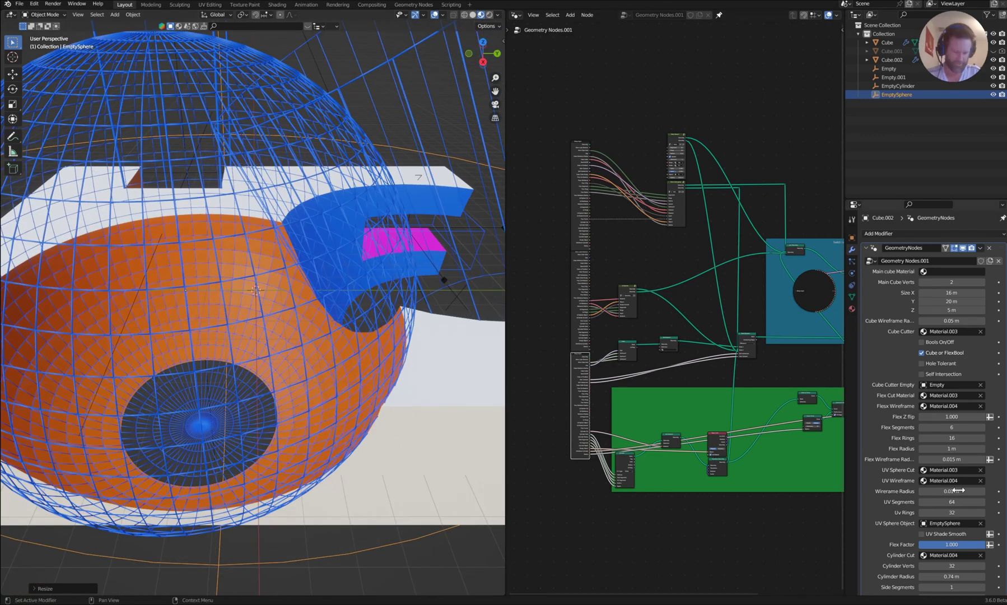
Reduce the cylinder cutter's wireframe radius to 0 m and raise it to 0.01 m.
scroll(956, 492, down, 3)
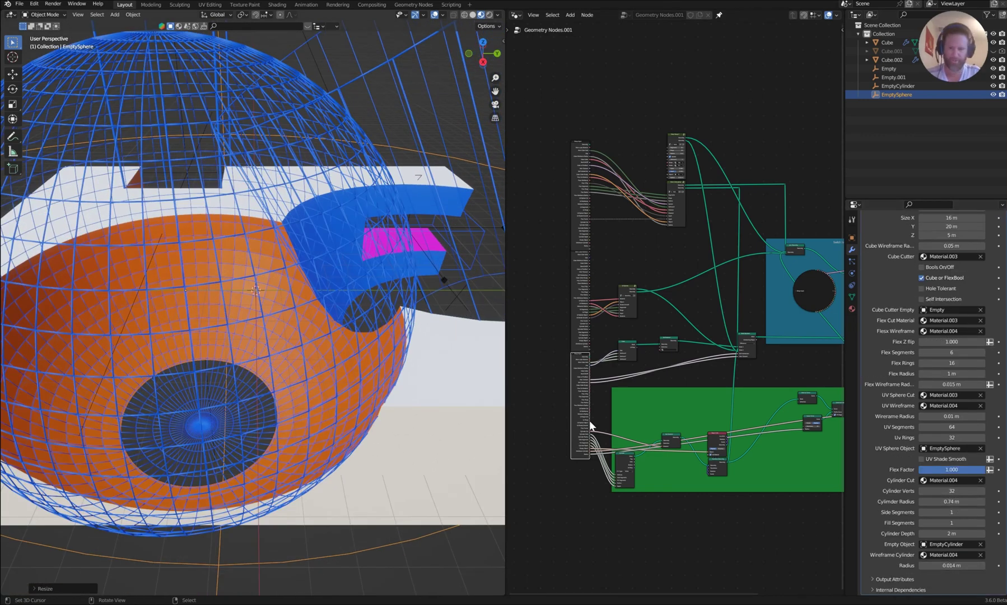
click(923, 564)
click(923, 564)
middle_drag(481, 283, 348, 358)
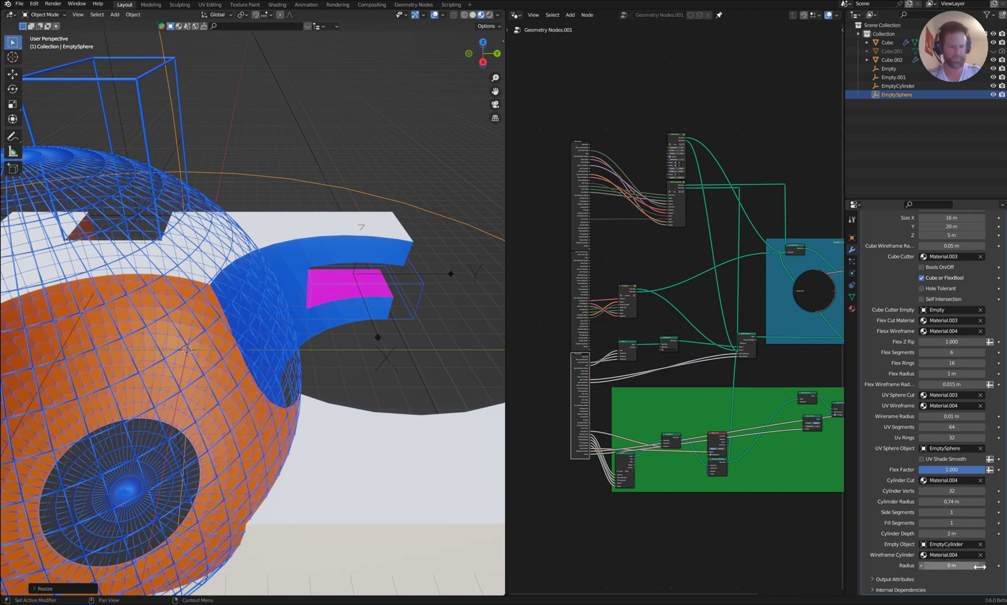
click(981, 566)
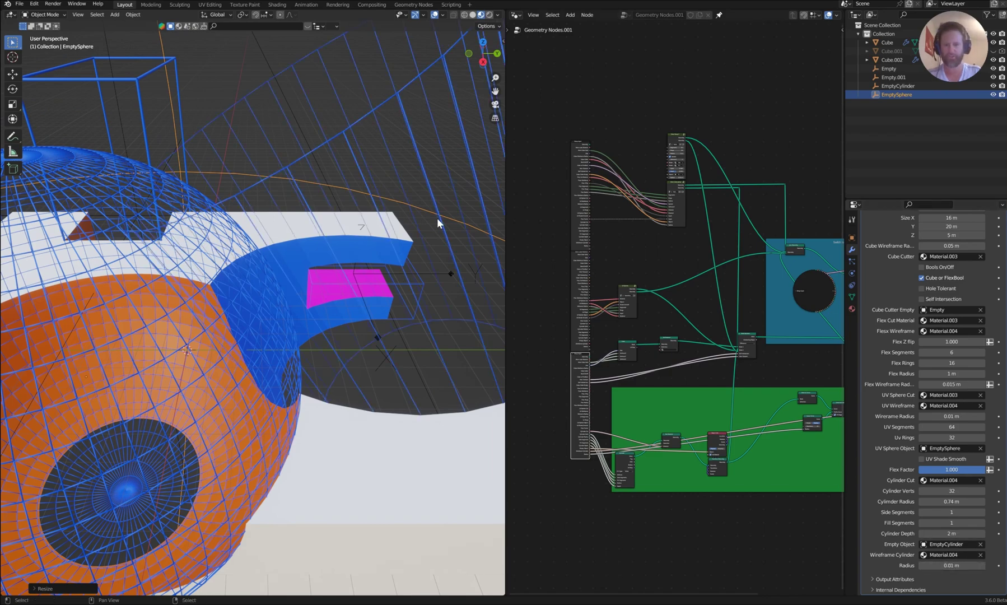
Set the UV sphere cutter's wireframe radius to 0.005 m in Cube.002's modifier settings.
click(184, 309)
middle_drag(106, 239, 165, 253)
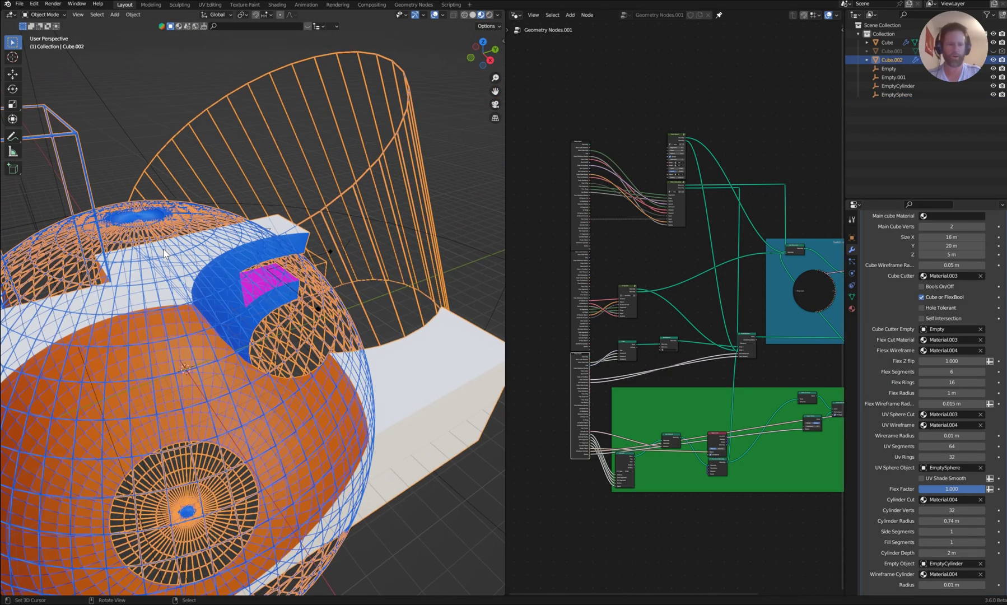
click(946, 437)
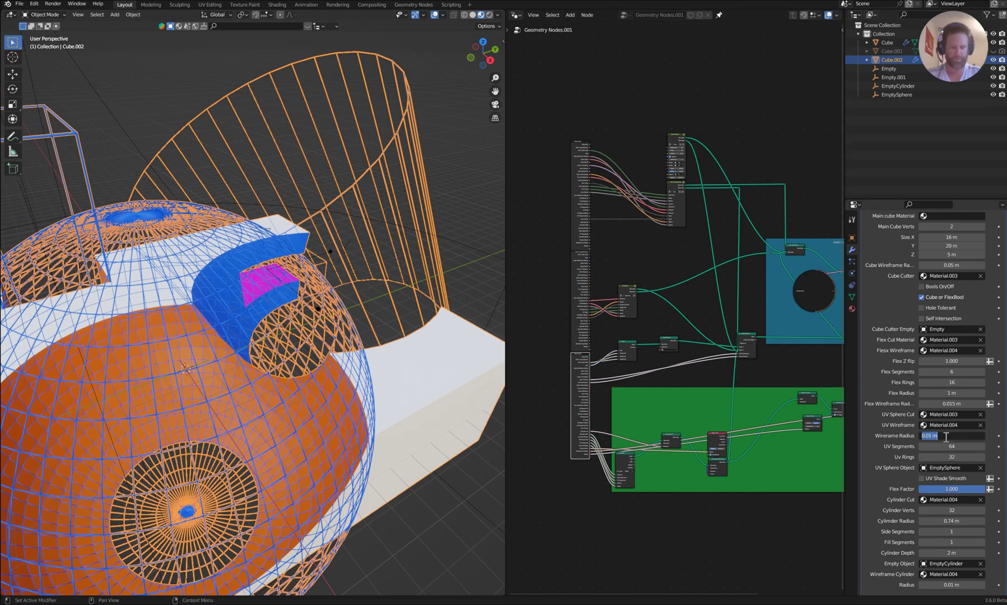
text(.005)
key(Return)
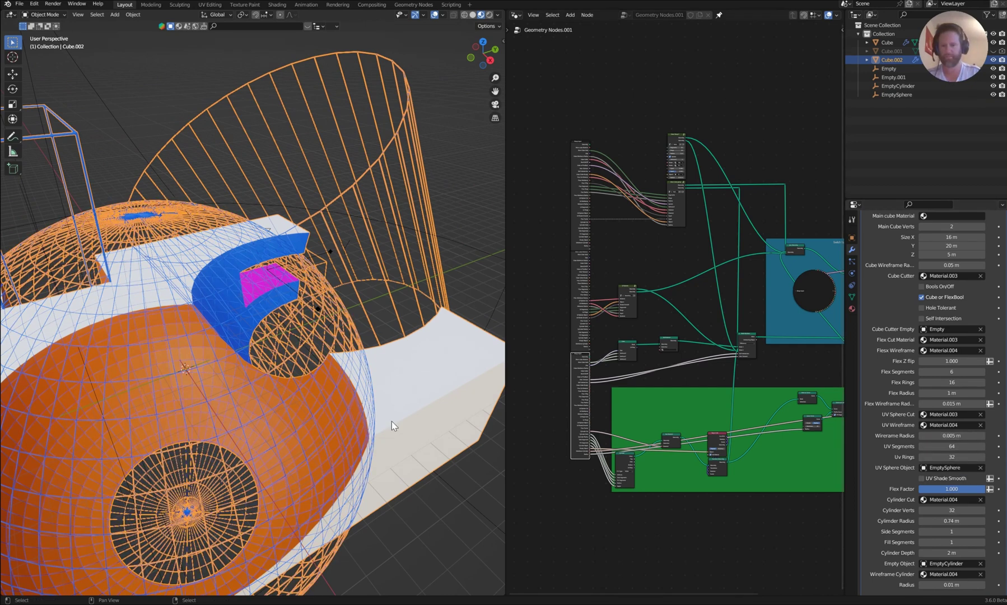
middle_drag(342, 367, 371, 367)
scroll(370, 368, up, 2)
scroll(340, 344, down, 4)
scroll(344, 356, up, 2)
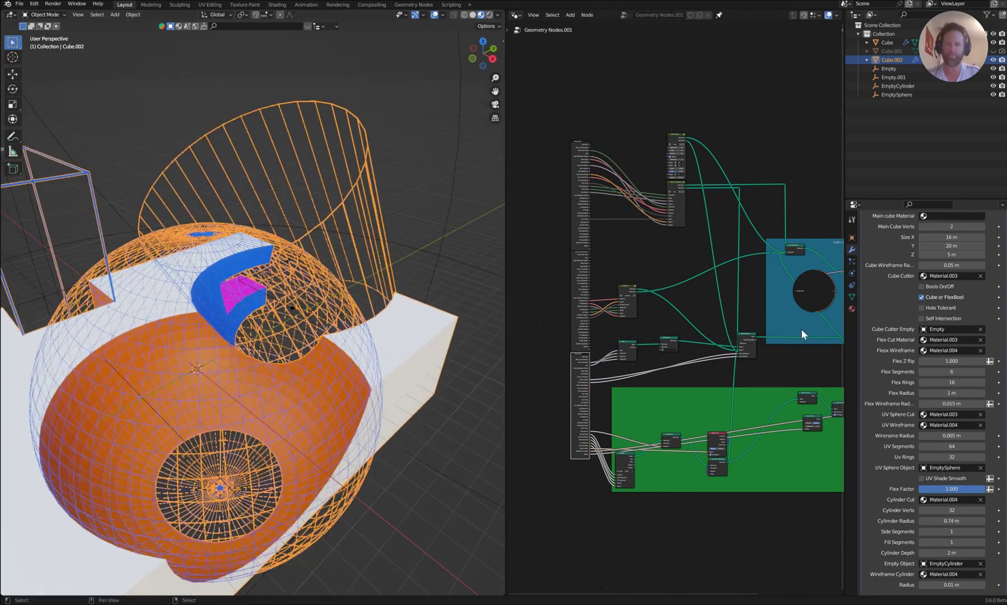
Enable Bools On/Off to inspect the cut block without its cutter wireframes, and disable it again.
click(922, 286)
middle_drag(358, 304, 93, 319)
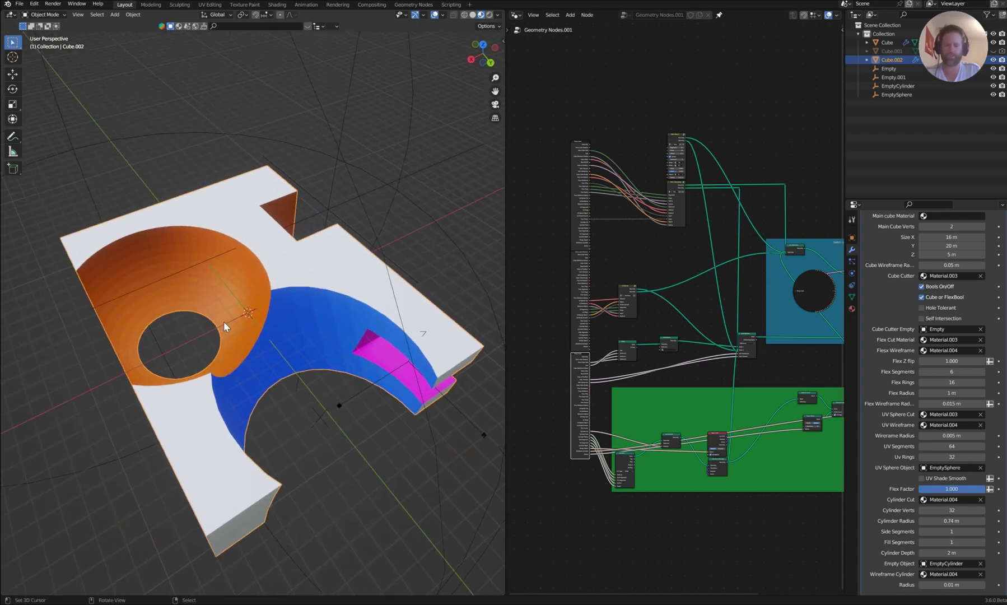
click(921, 286)
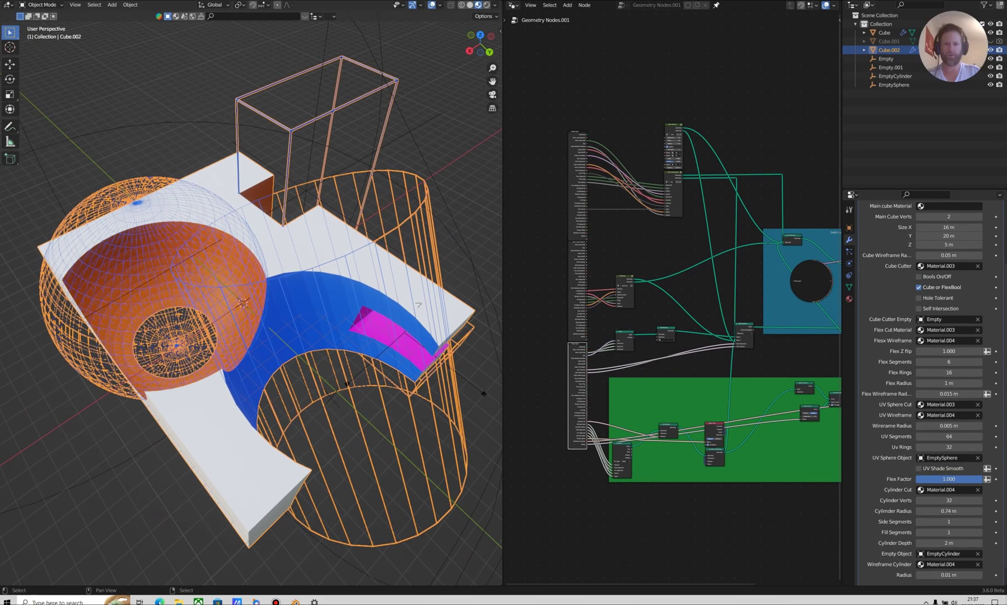
Switch to the Blender window with the plain uncut block, and enlarge its node editor by closing the timeline area below it.
drag(533, 1, 1006, 62)
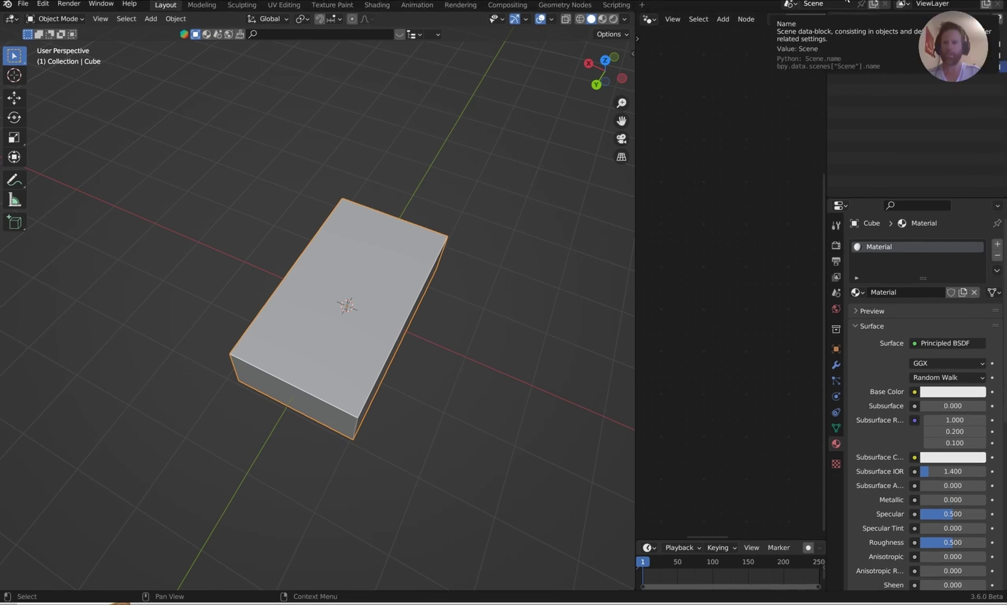
drag(633, 248, 382, 292)
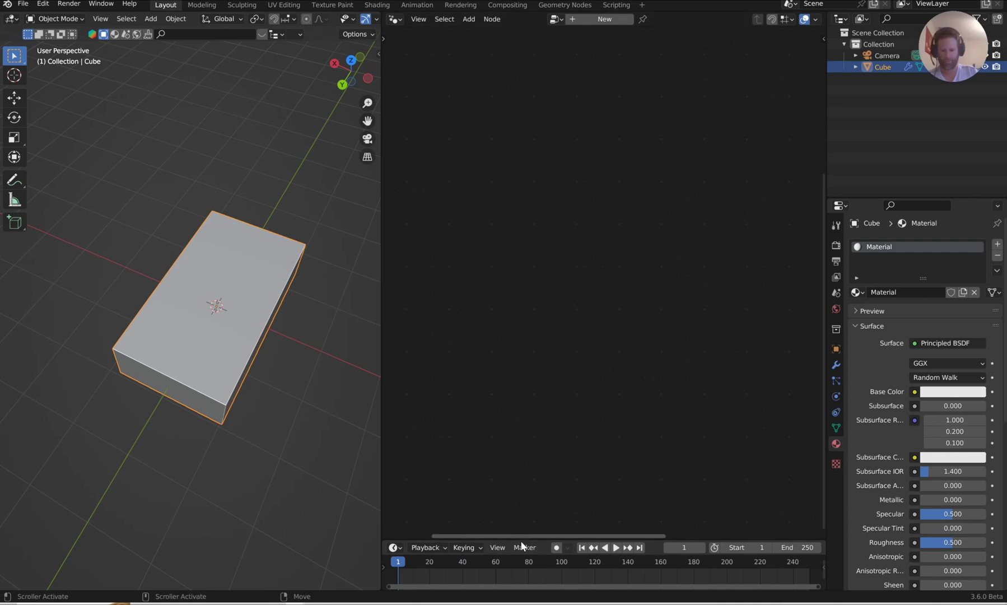
right_click(520, 537)
click(507, 568)
click(502, 565)
Create a fresh geometry node tree for the block and widen the node editor further into the 3D viewport.
click(591, 28)
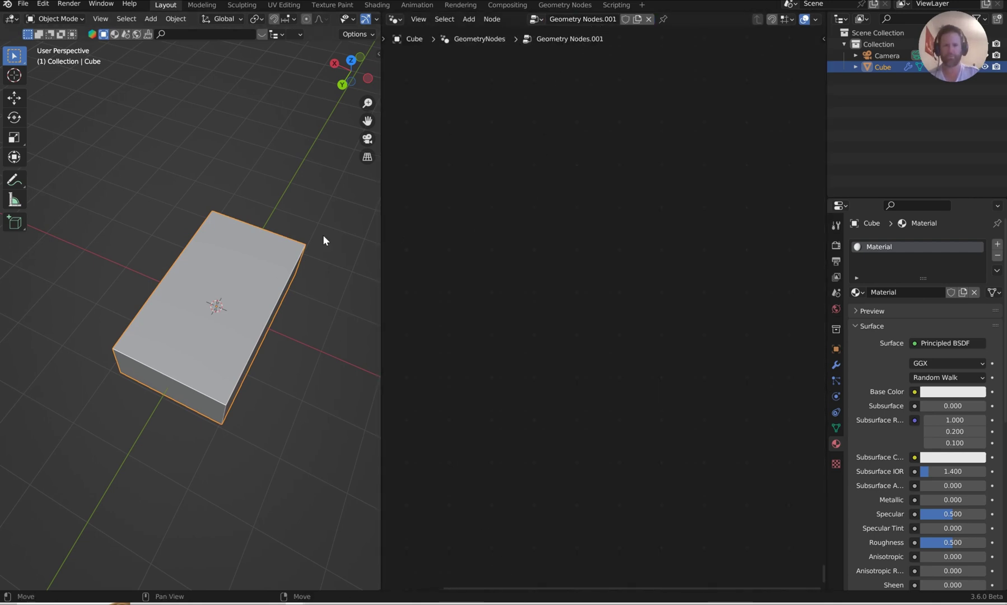
click(648, 20)
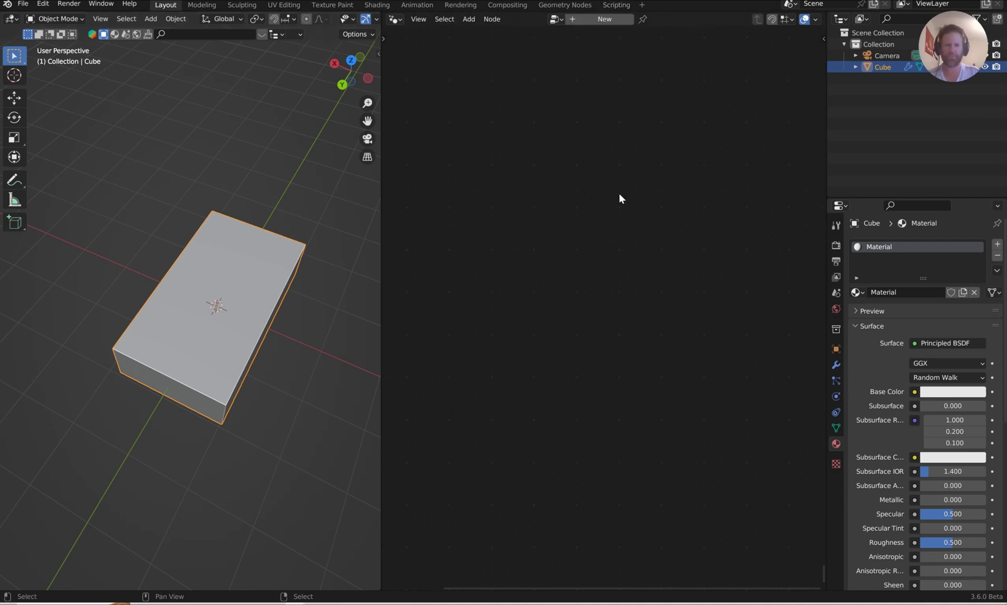
click(587, 18)
middle_drag(562, 173, 607, 306)
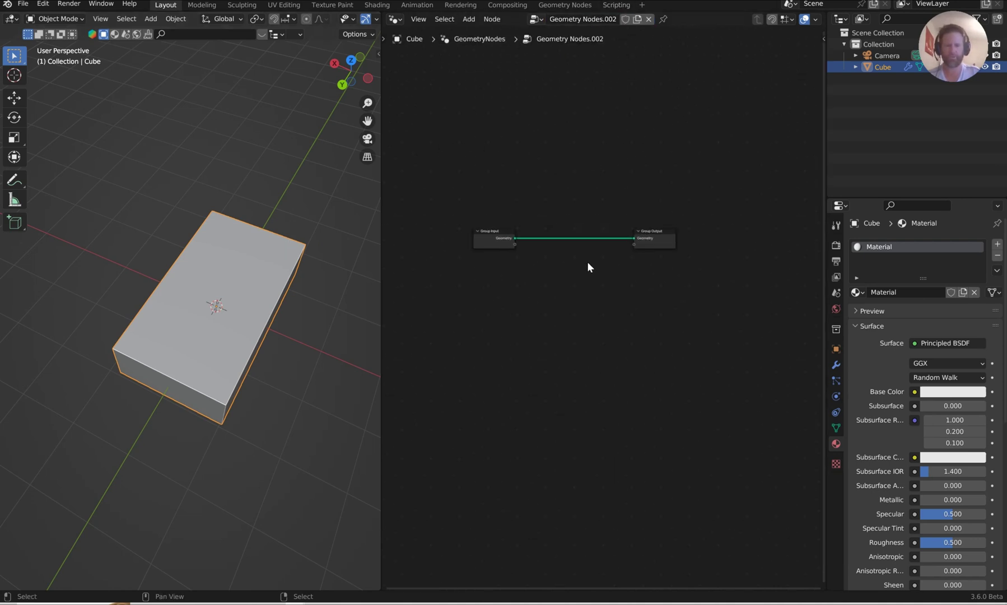
scroll(589, 267, up, 6)
middle_drag(517, 227, 553, 306)
drag(380, 282, 229, 268)
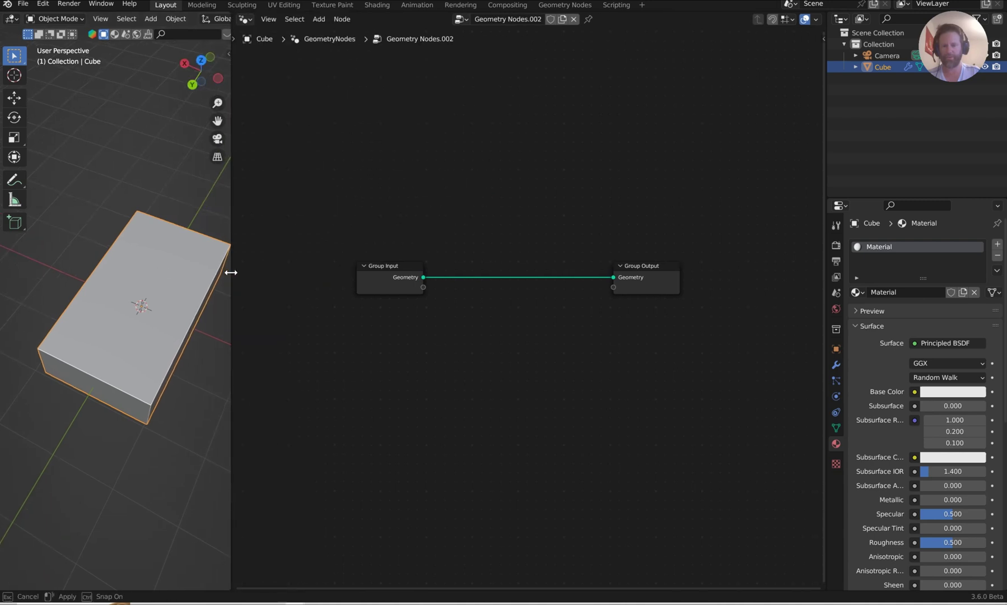
scroll(485, 271, up, 3)
scroll(527, 257, up, 1)
middle_drag(551, 252, 503, 268)
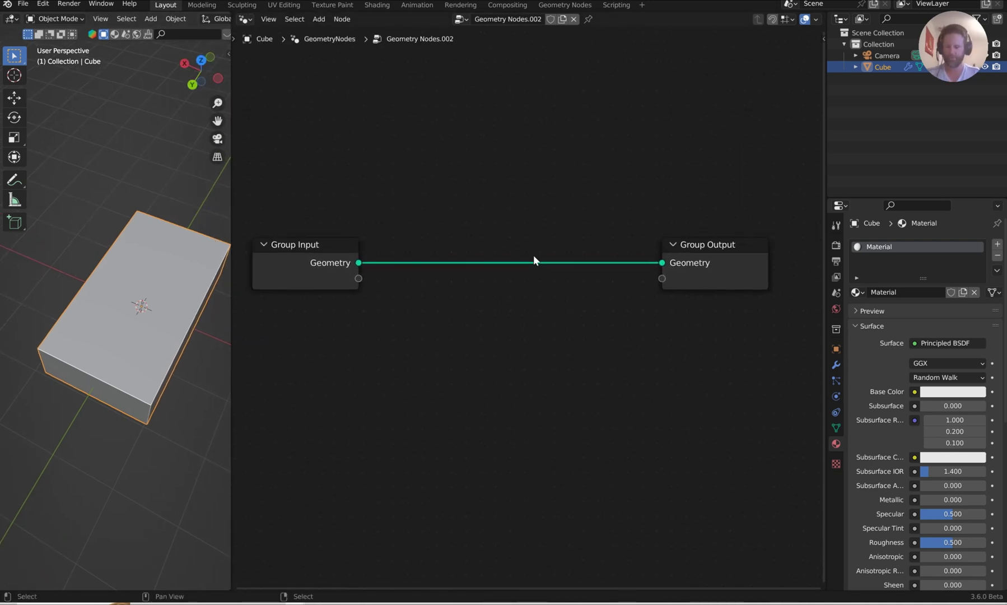
Insert a Mesh Boolean node between Group Input and Group Output, and cut its link from Group Input.
key(shift+a)
text(mesh b)
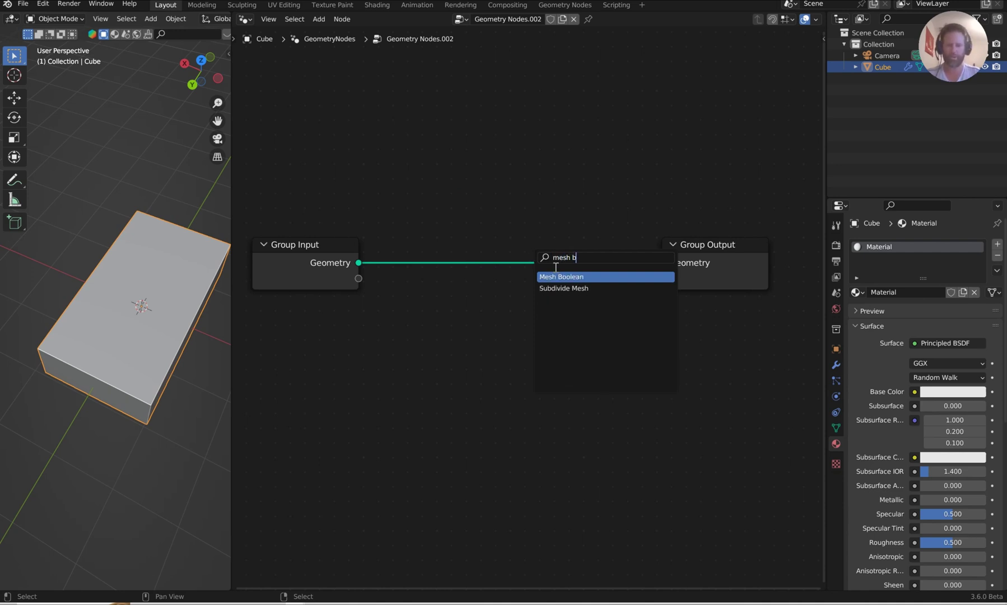
key(Return)
click(556, 252)
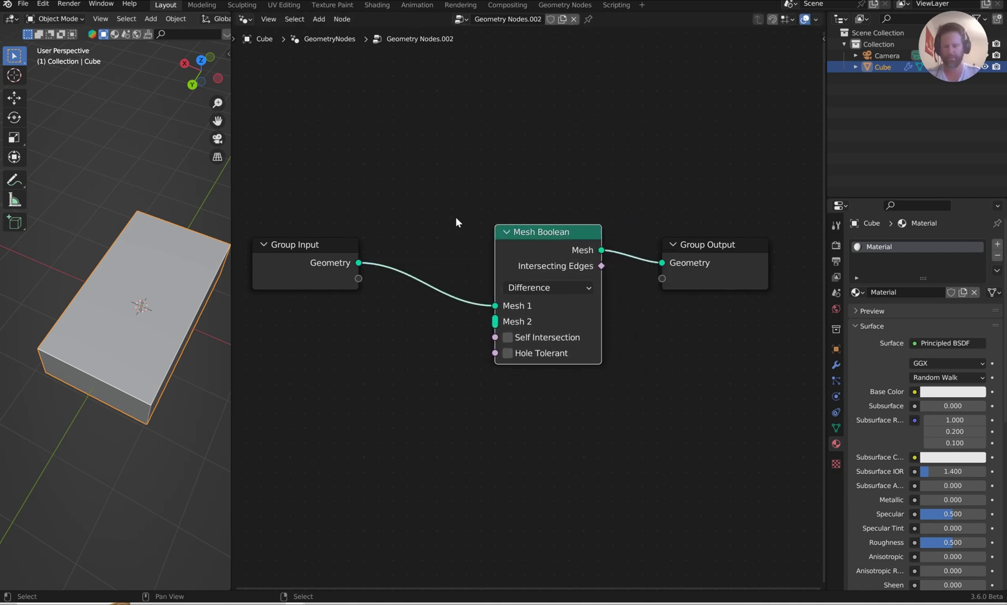
ctrl+right_drag(455, 219, 393, 363)
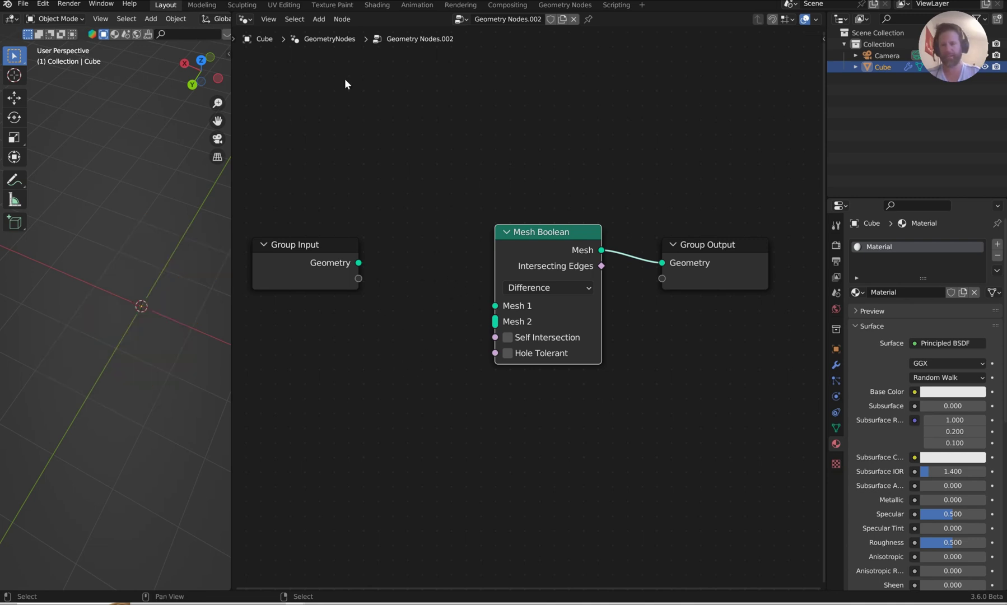
Search the add-ons in the preferences for "node" to check the node add-ons, and close the preferences.
click(42, 3)
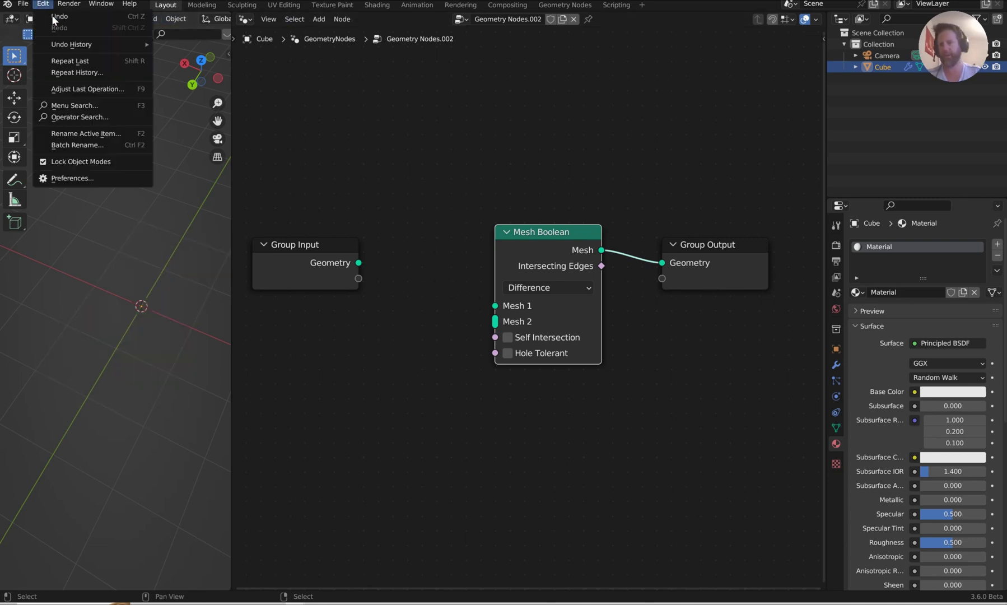
click(73, 179)
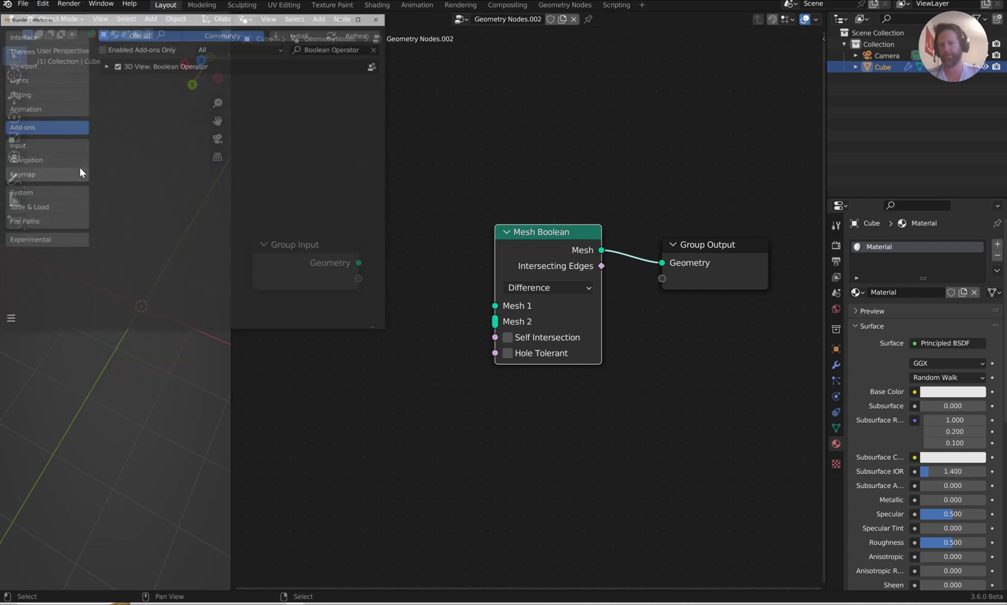
click(375, 48)
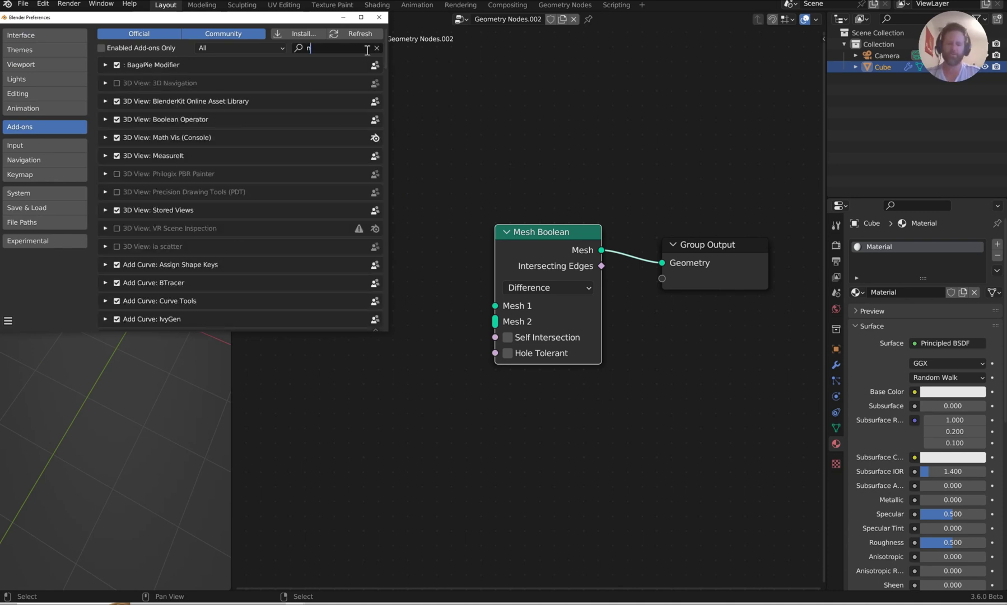
text(de)
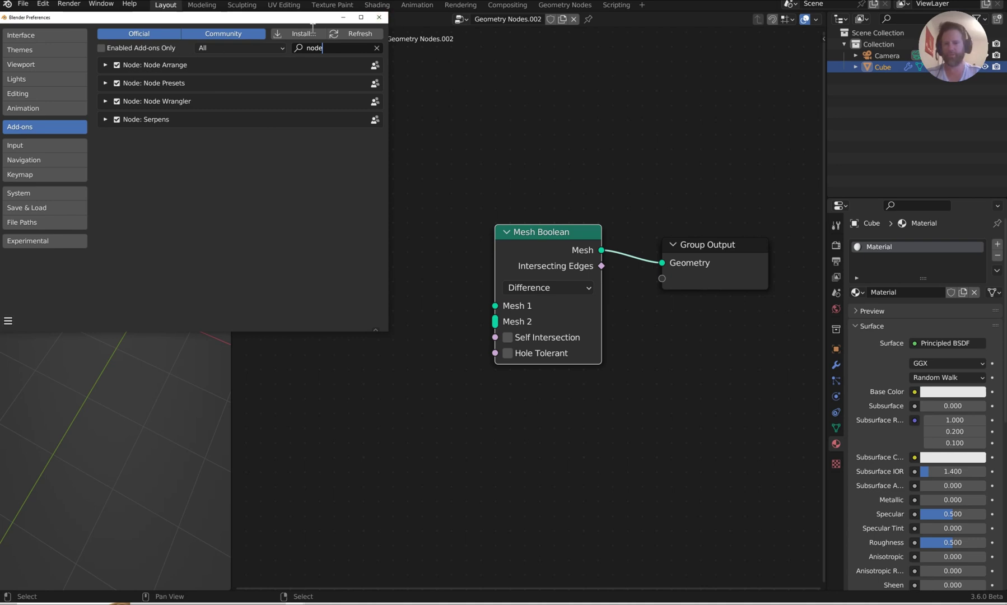
click(379, 17)
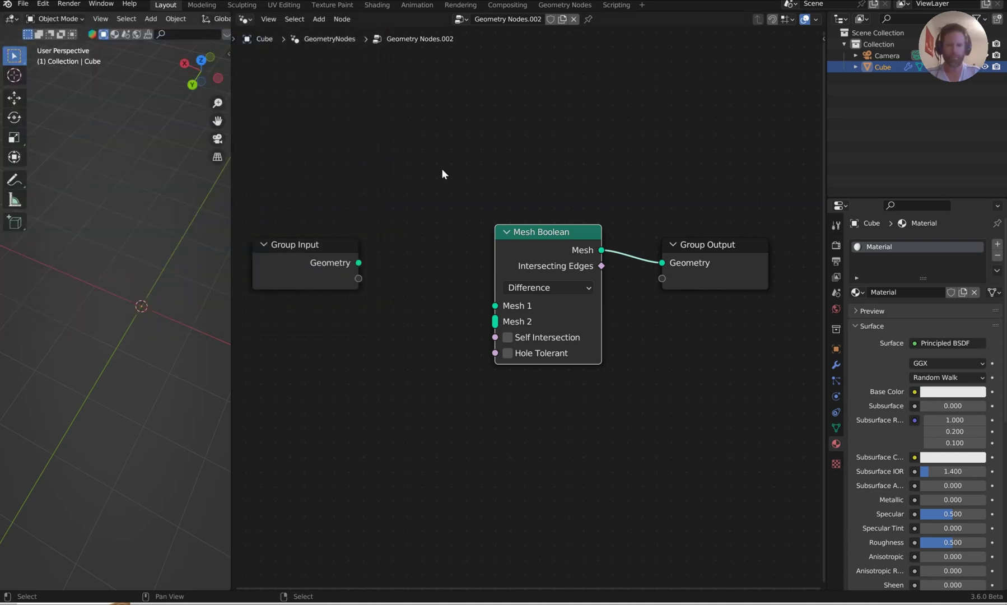
Move the Group Input node out of the way and add a Cube mesh node before Mesh Boolean.
drag(336, 242, 267, 63)
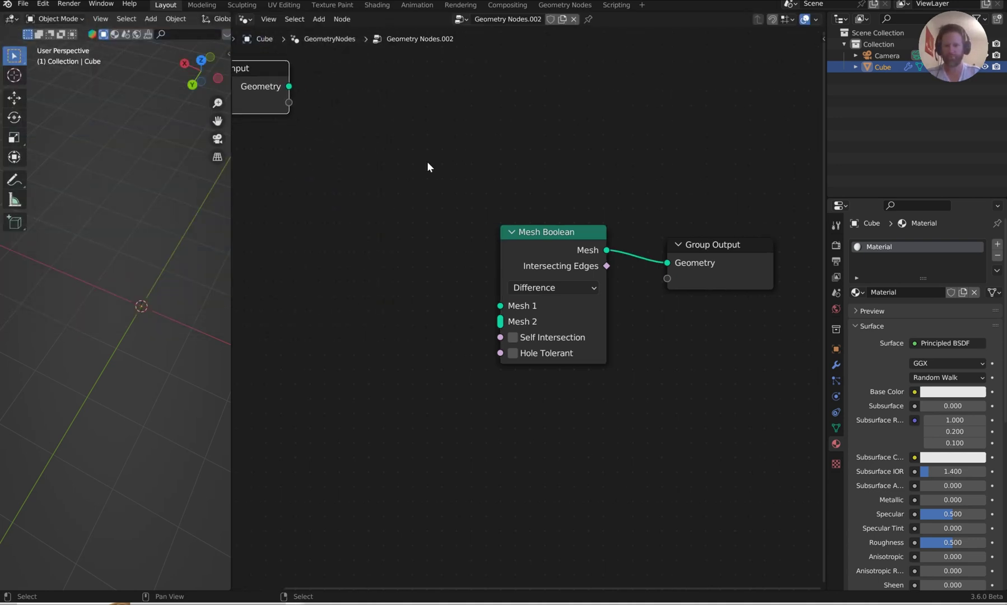
key(shift+a)
click(379, 219)
text(cube)
key(Return)
click(312, 236)
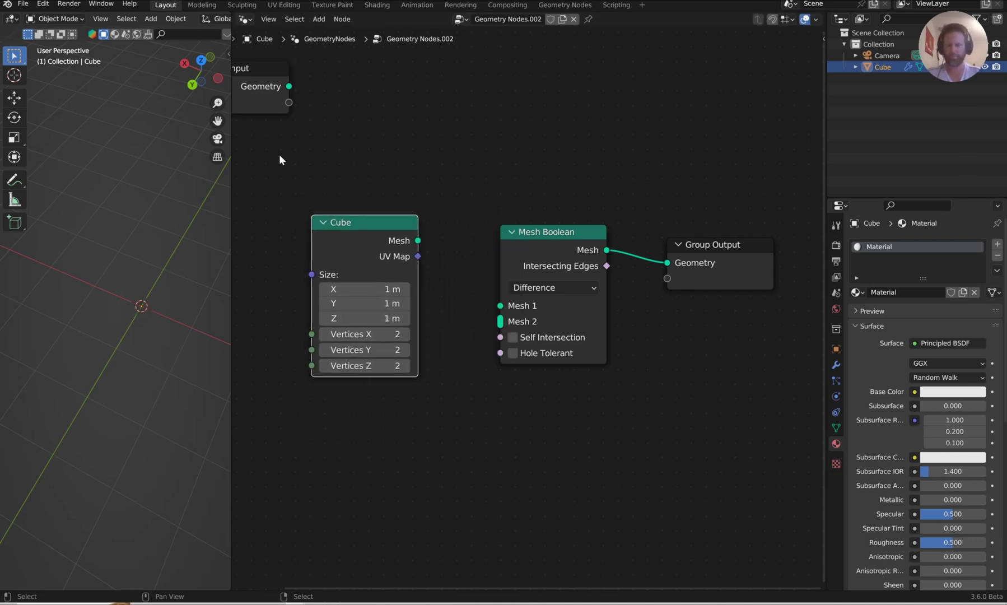
Move Mesh Boolean and Group Output farther from the Cube node, and link the Cube's Mesh output to Mesh 1.
scroll(686, 252, down, 4)
drag(692, 326, 520, 251)
key(g)
click(631, 244)
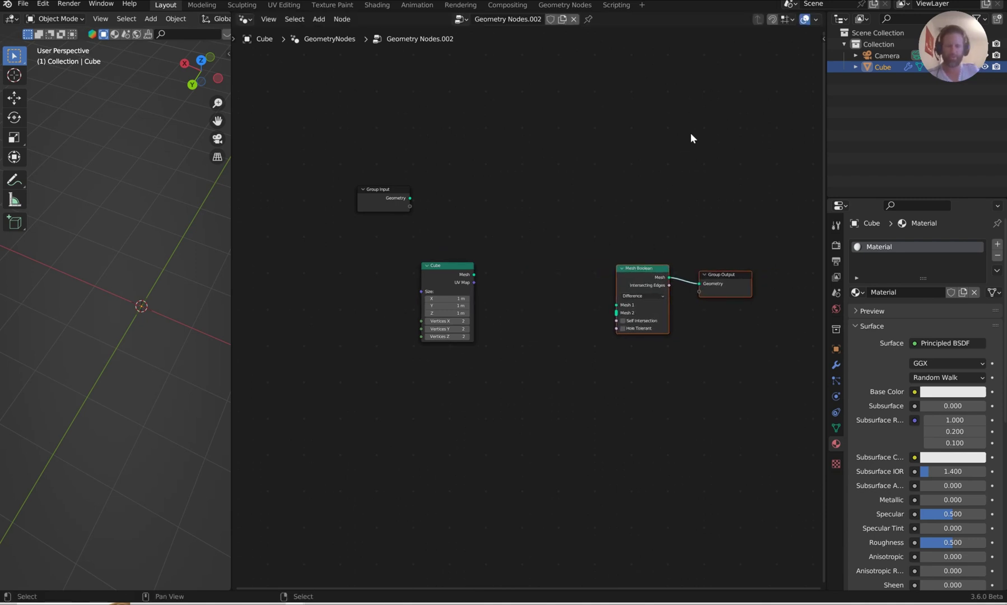
middle_drag(645, 223, 609, 193)
scroll(608, 190, up, 2)
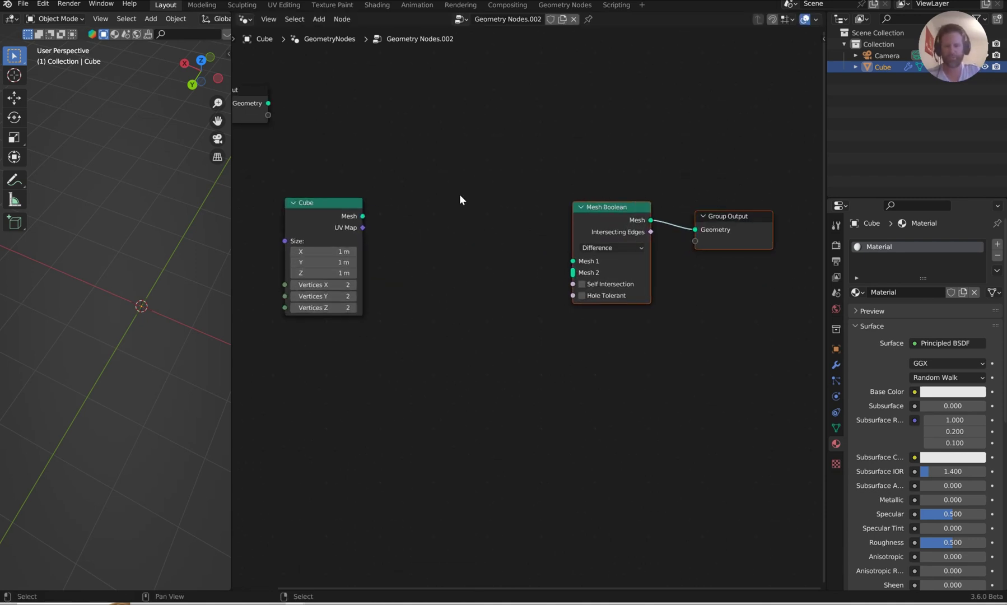
click(357, 220)
drag(362, 216, 572, 261)
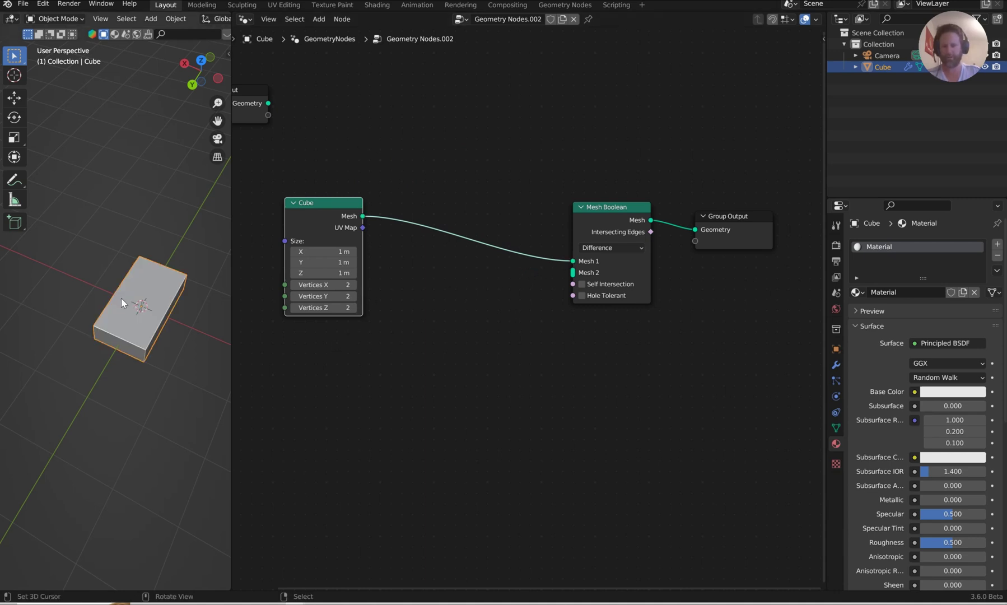
Add a Cylinder mesh node below the Cube node and link its Mesh output to Mesh 2 of Mesh Boolean.
key(shift+a)
click(275, 354)
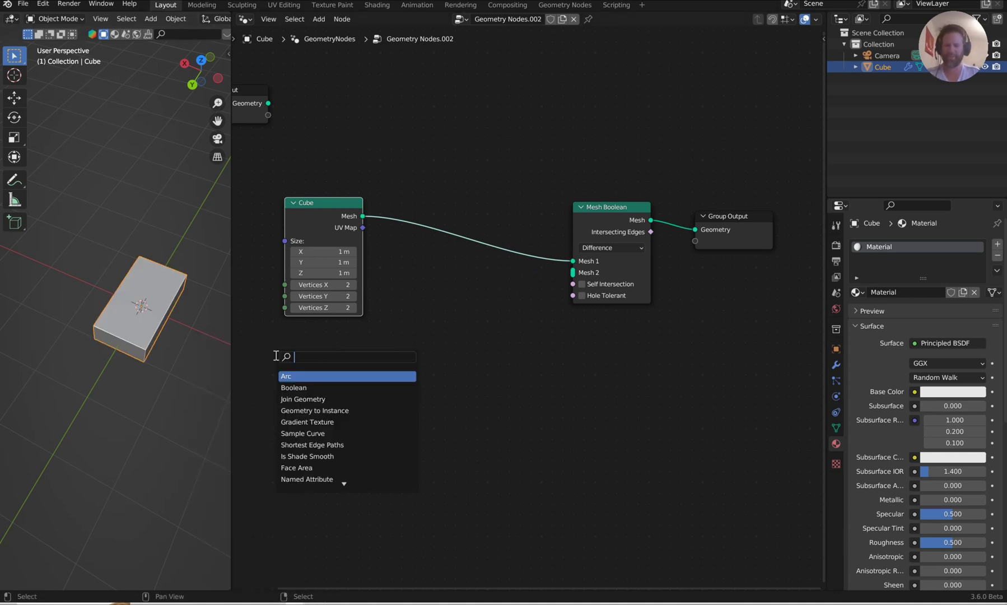
text(cylind)
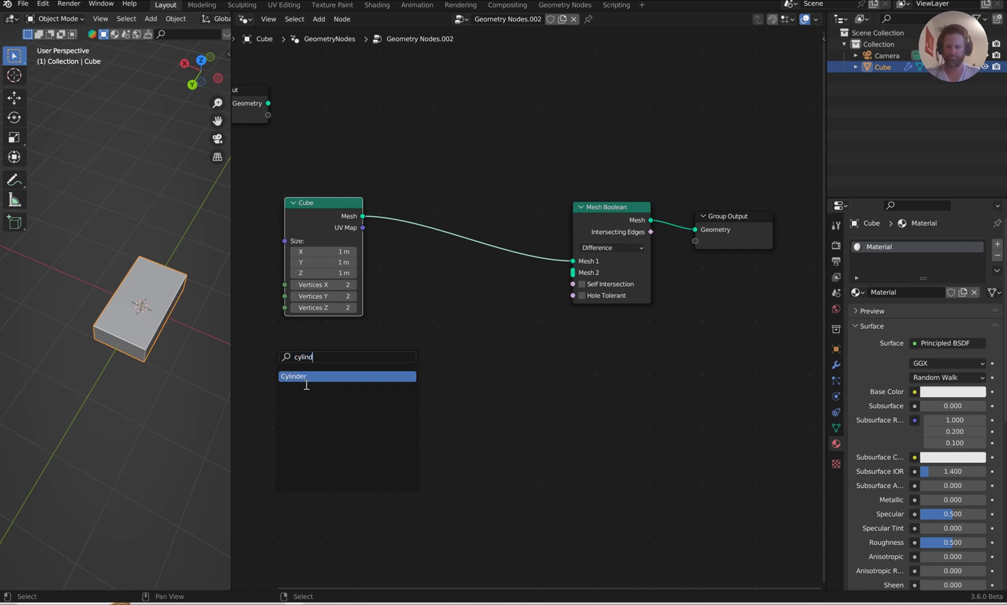
key(Return)
click(349, 370)
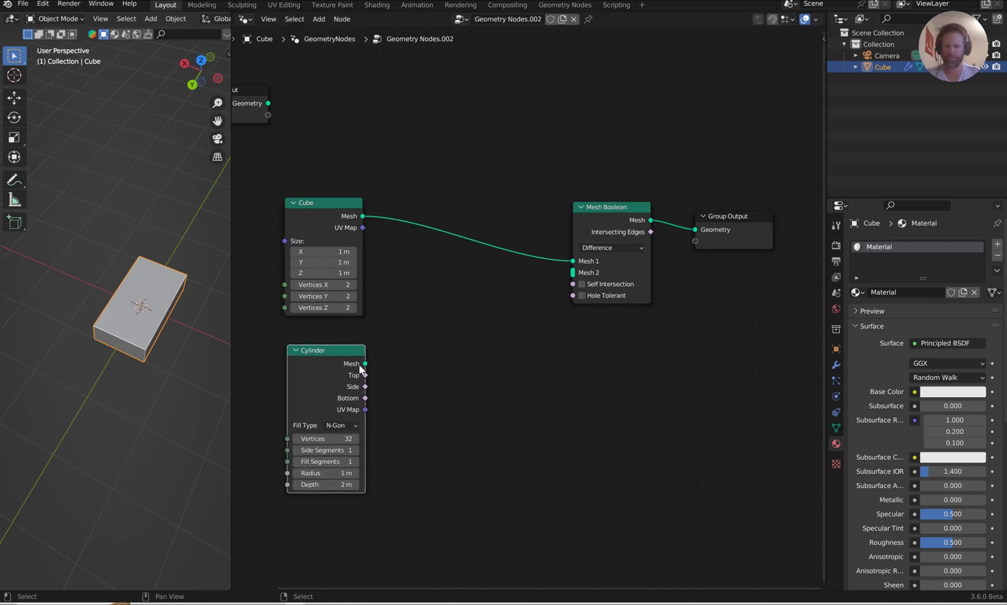
drag(364, 365, 575, 276)
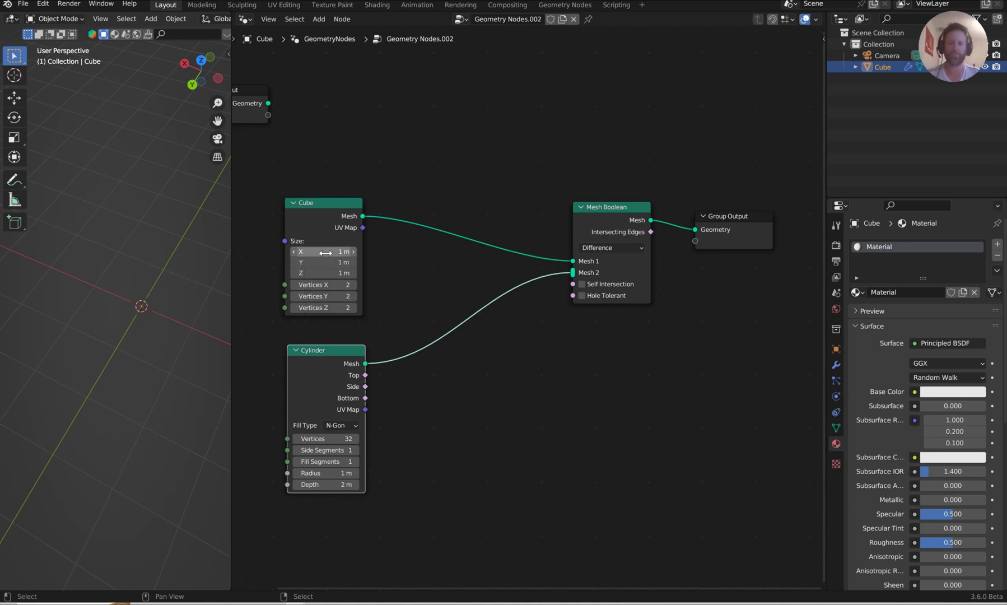
Set the Cube node's X and Y sizes to 10 m and inspect the cylindrical cut.
drag(325, 252, 325, 262)
text(10)
key(Return)
middle_drag(163, 272, 154, 236)
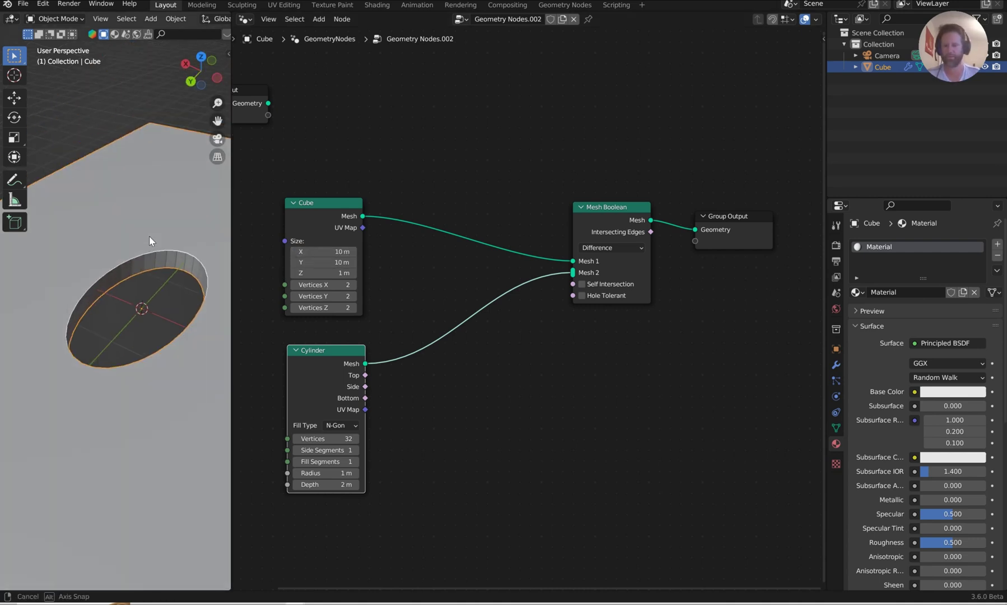
Set the Cube node's Z size to 3 m and its X and Y sizes to 5 m.
click(334, 273)
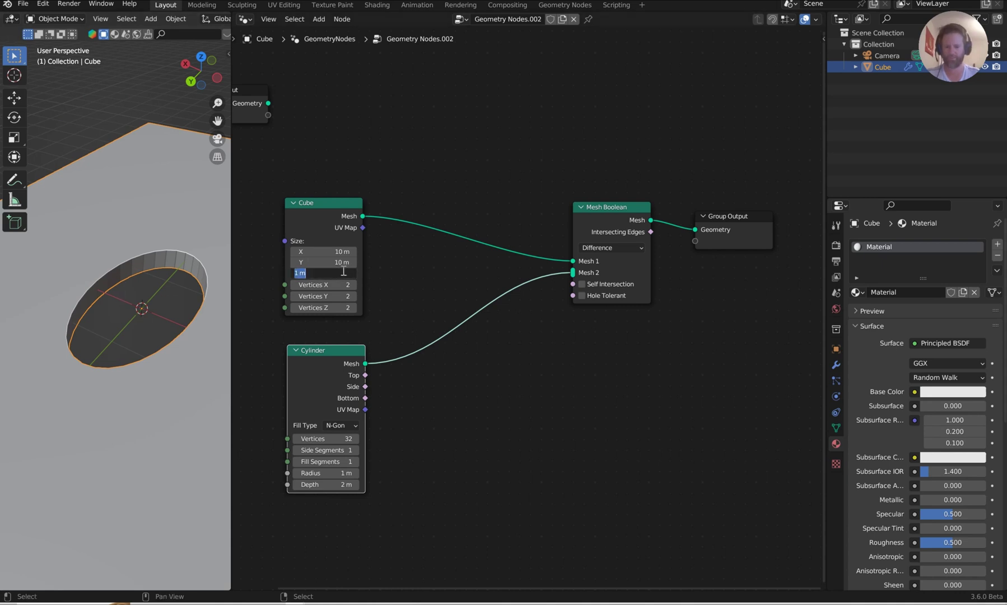
text(3)
key(Return)
scroll(178, 297, down, 3)
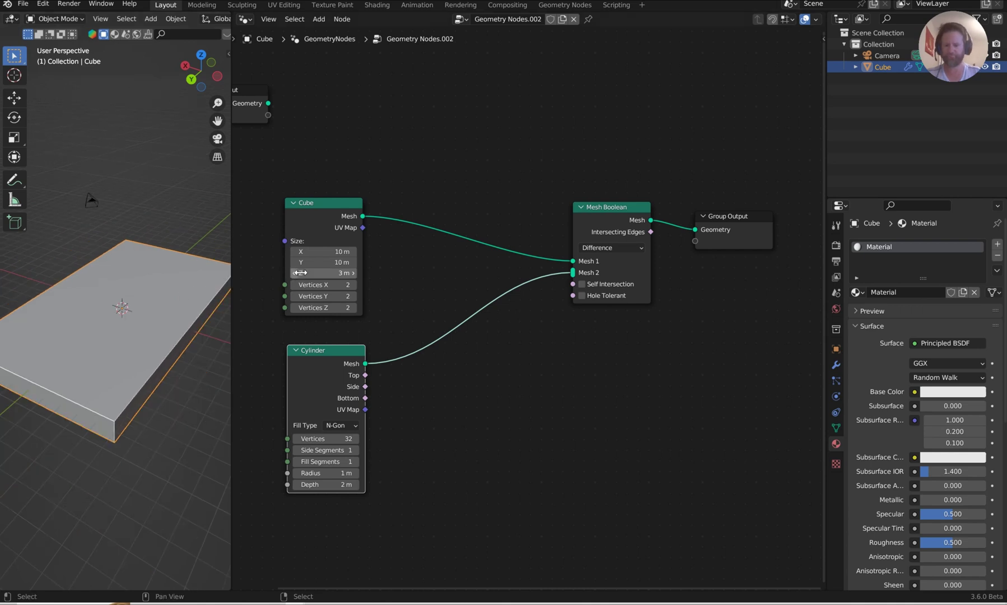
click(332, 253)
text(5)
key(Return)
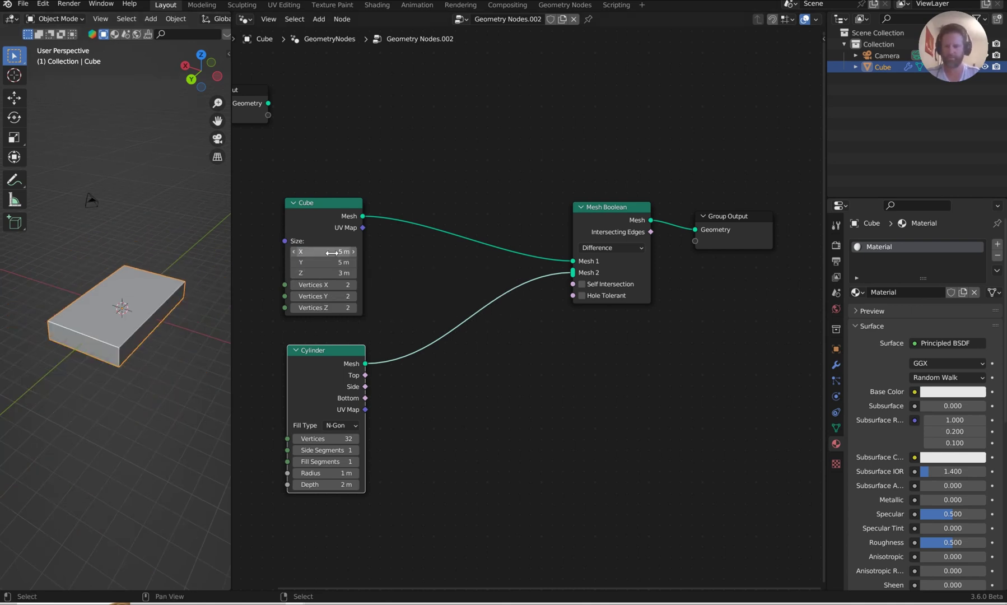
middle_drag(152, 292, 178, 300)
scroll(403, 352, down, 1)
middle_drag(403, 352, 454, 278)
scroll(474, 298, up, 5)
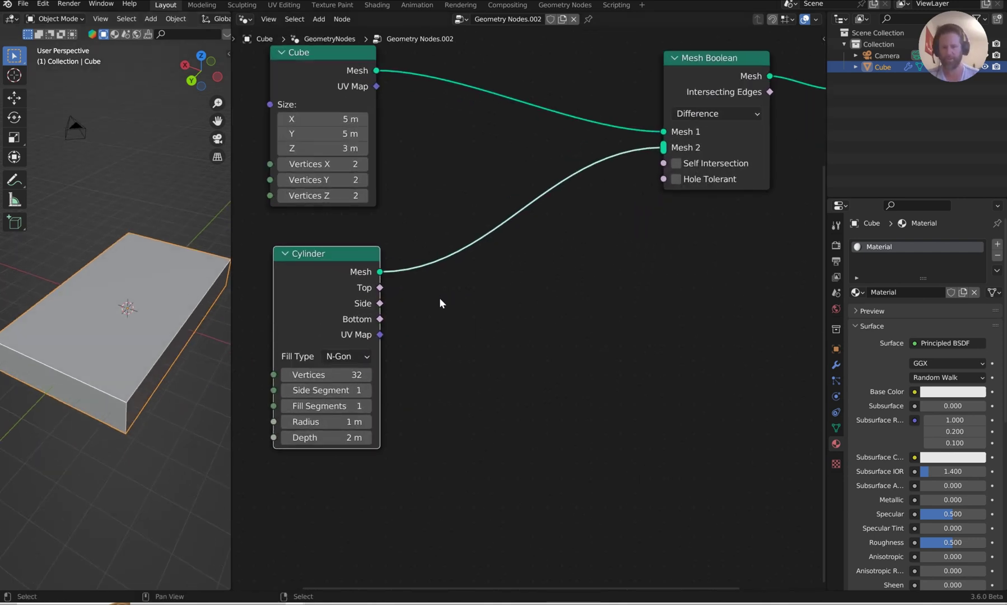
Set the Cylinder node's radius to 3.1 m and its depth to 1.5 m, and inspect the cut in the block.
mouse_move(322, 422)
mouse_down()
mouse_move(364, 421)
mouse_move(330, 421)
mouse_move(339, 421)
mouse_up()
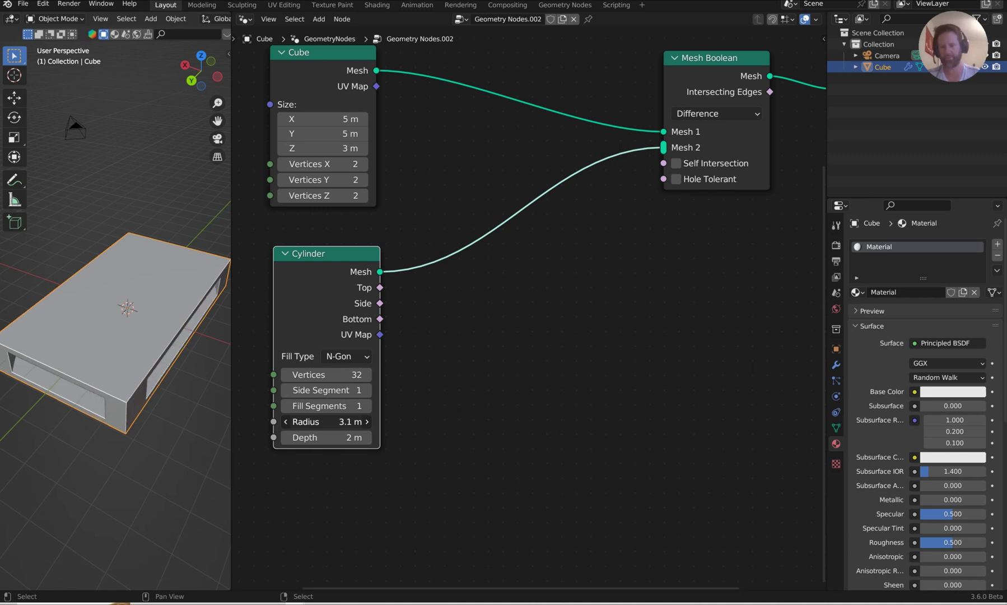
middle_drag(107, 292, 194, 232)
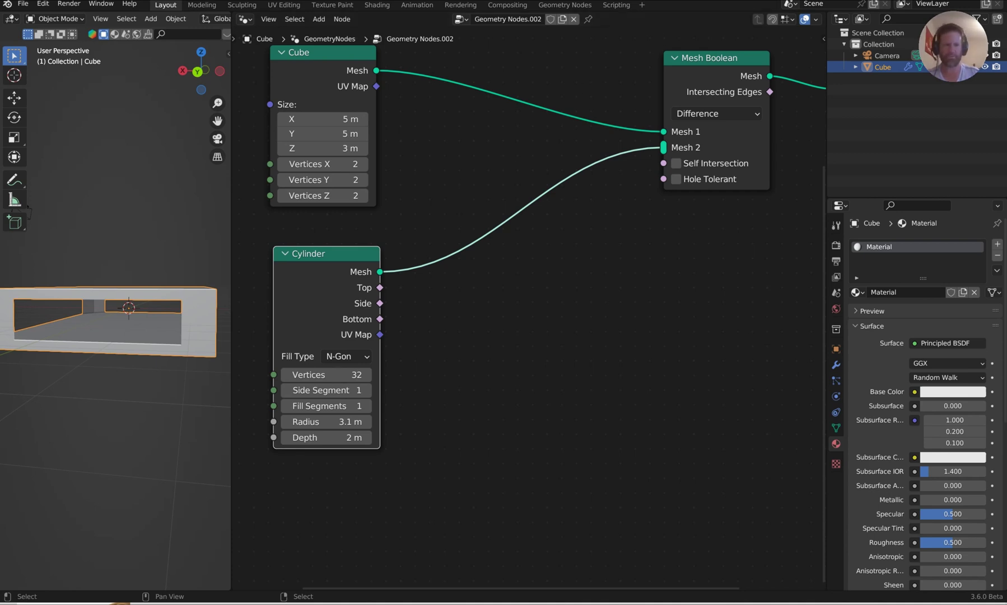
drag(331, 438, 322, 438)
middle_drag(176, 264, 165, 272)
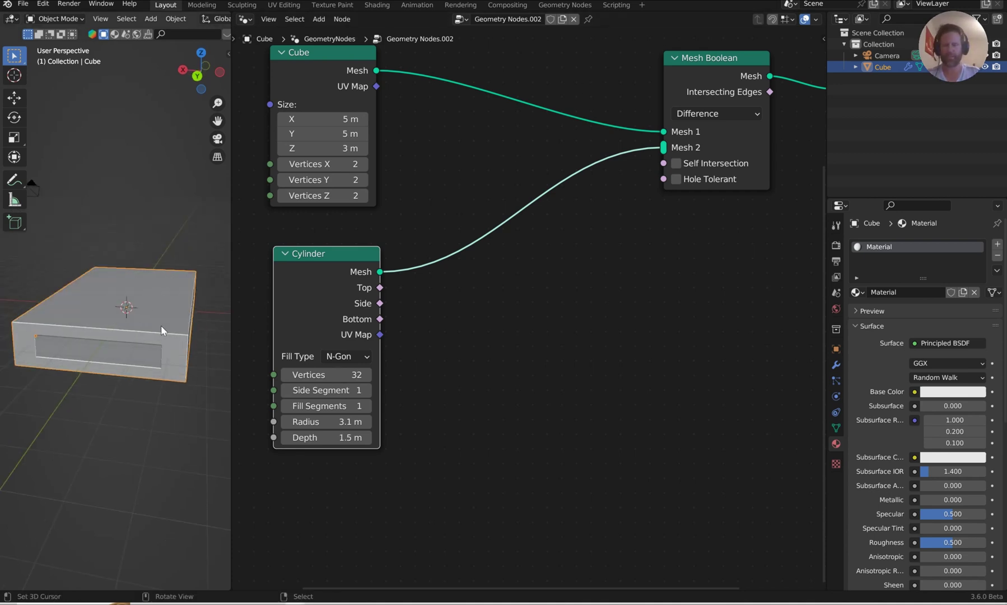
Set the Cylinder node's depth to 9.9 m and its radius to 1.5 m, and nudge the node.
drag(327, 437, 410, 438)
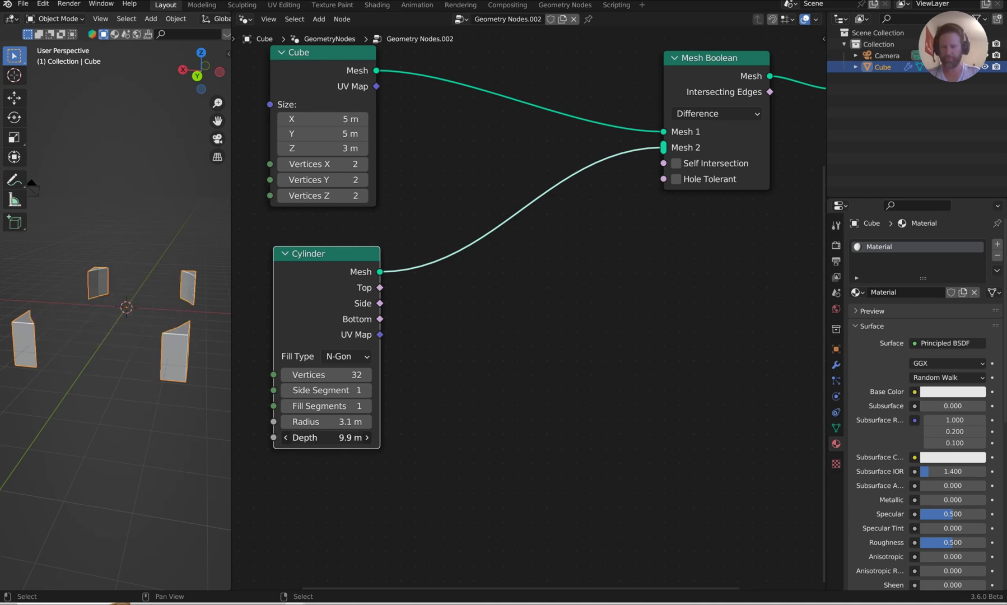
middle_drag(97, 303, 82, 342)
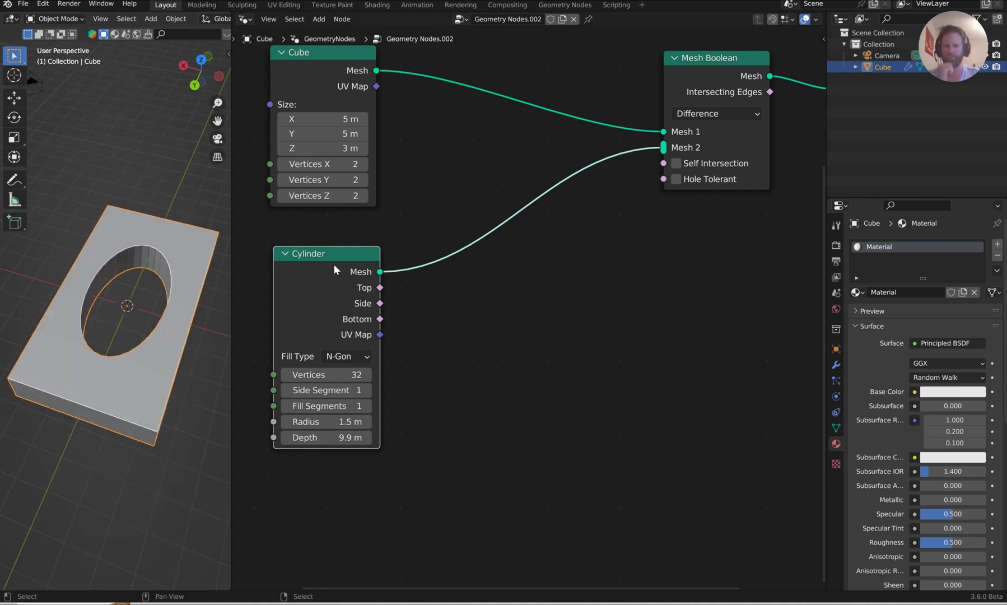
drag(334, 254, 322, 245)
Apply the Cube object's scale.
key(ctrl+a)
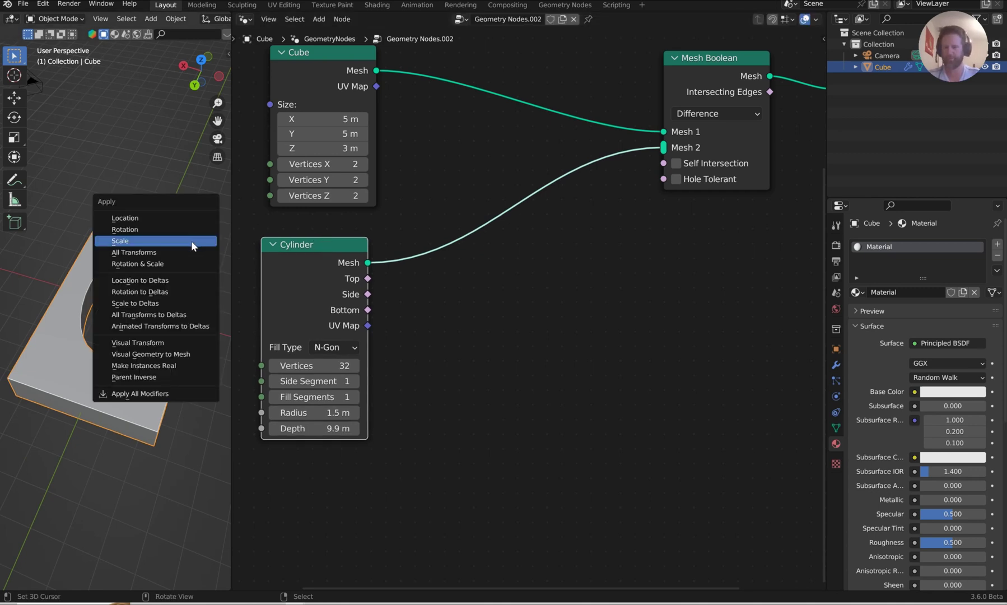
click(185, 241)
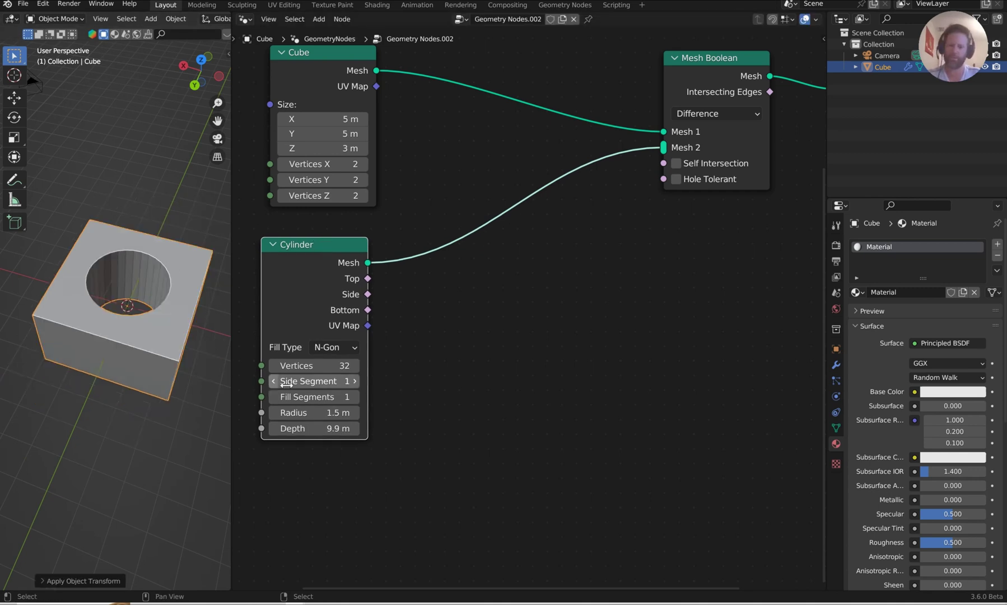
Move the Cylinder node farther below the Cube node and widen the 3D viewport.
drag(353, 253, 347, 379)
middle_drag(140, 218, 230, 266)
drag(230, 268, 343, 260)
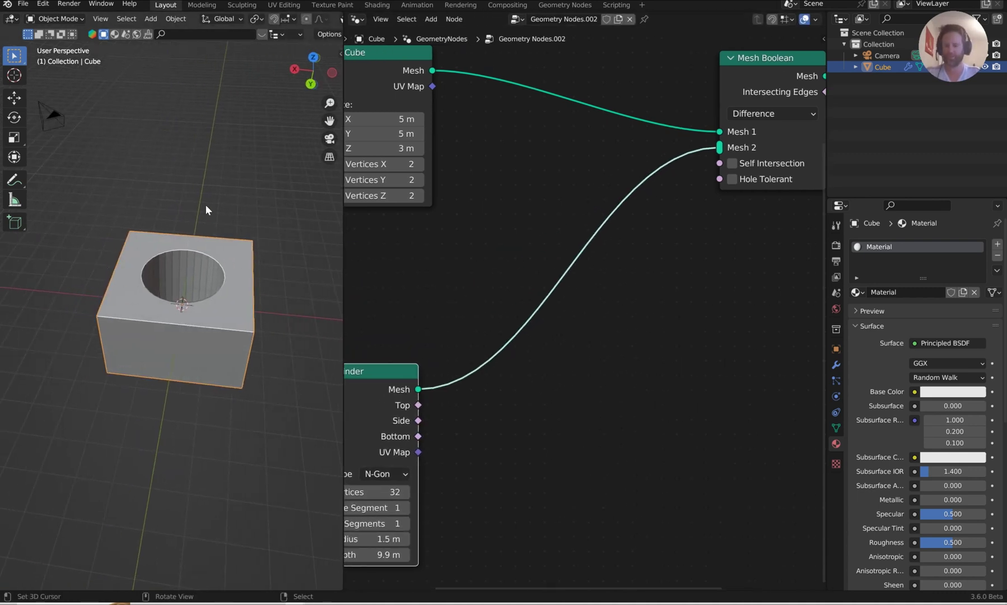
Add a Plain Axes empty at the origin, enlarged to extend beyond the block, and apply its scale.
key(shift+a)
mouse_move(197, 162)
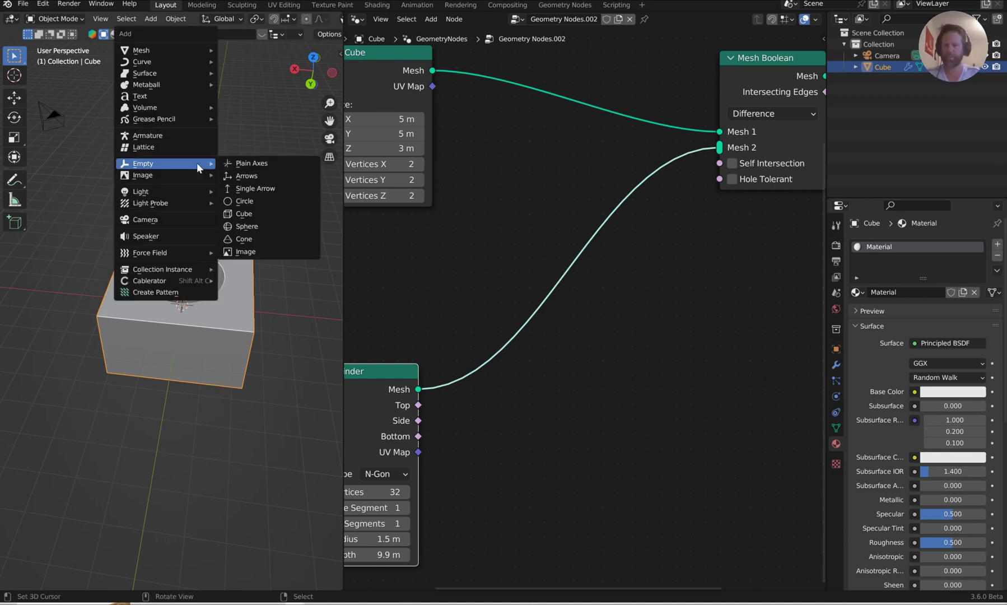
click(253, 164)
key(s)
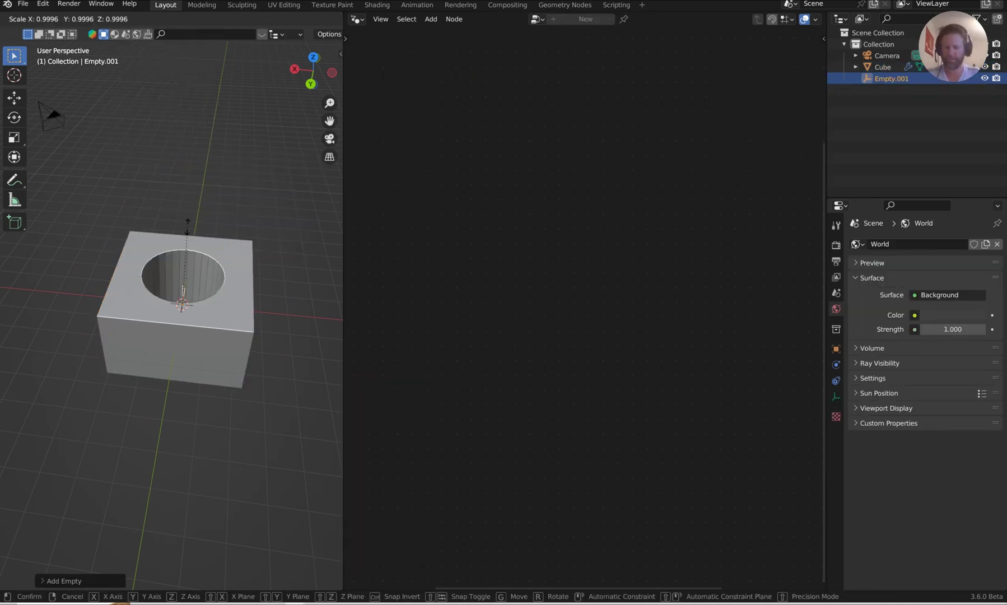
click(225, 67)
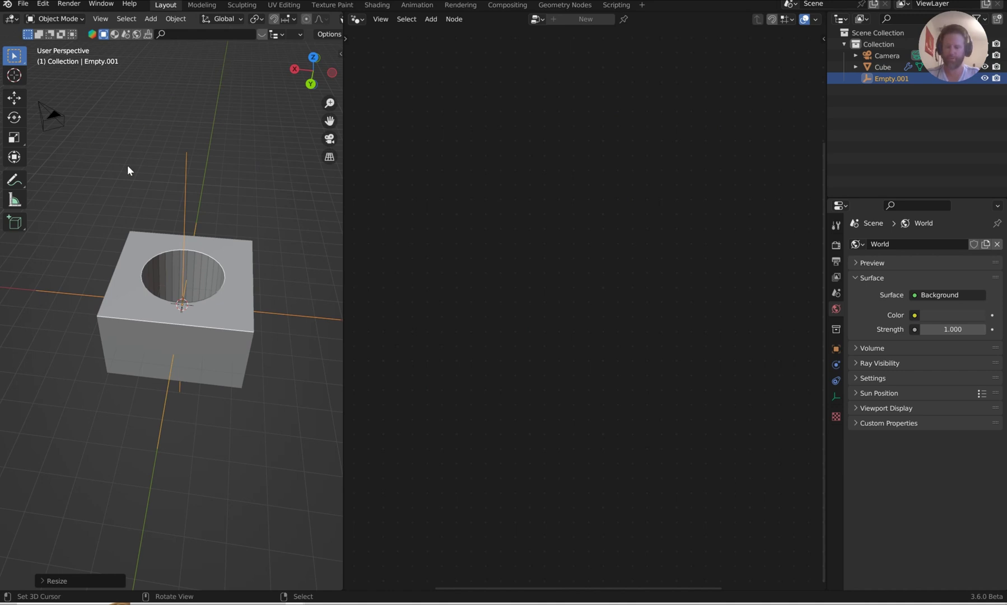
key(ctrl+a)
click(187, 162)
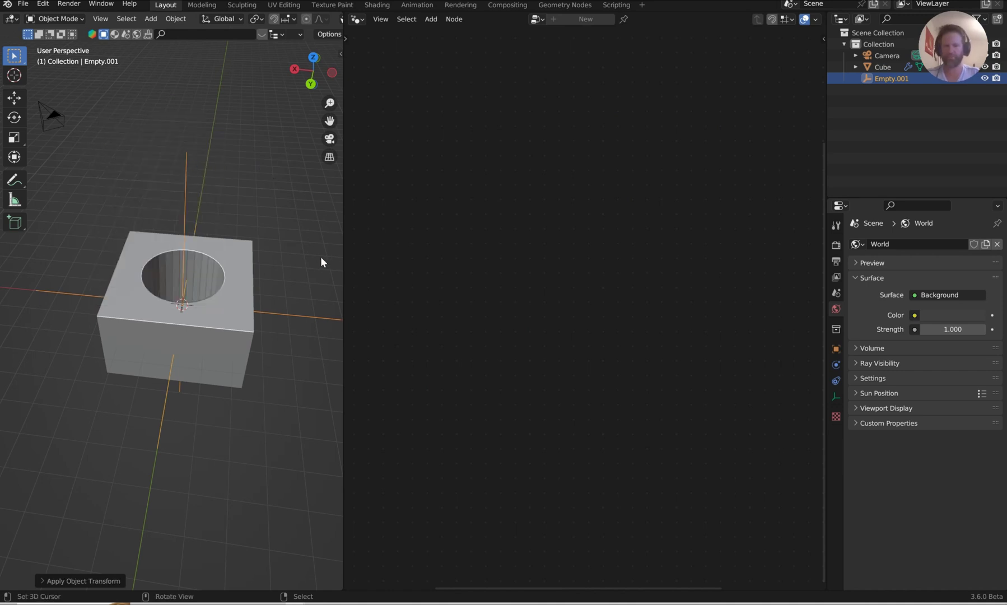
Pin the Cube's node tree and modifier properties, and remove its Boolean modifier.
click(232, 257)
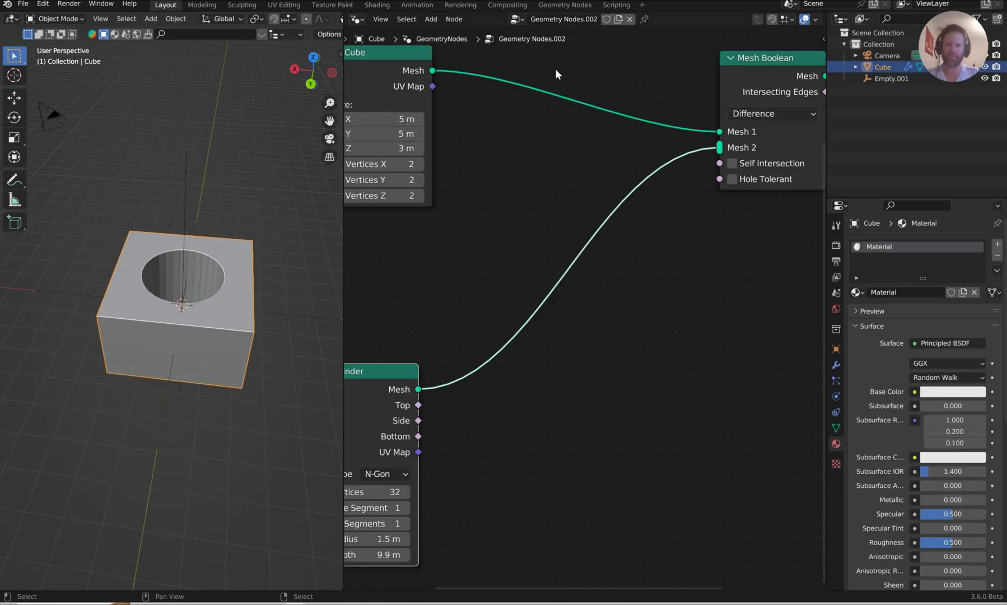
click(644, 19)
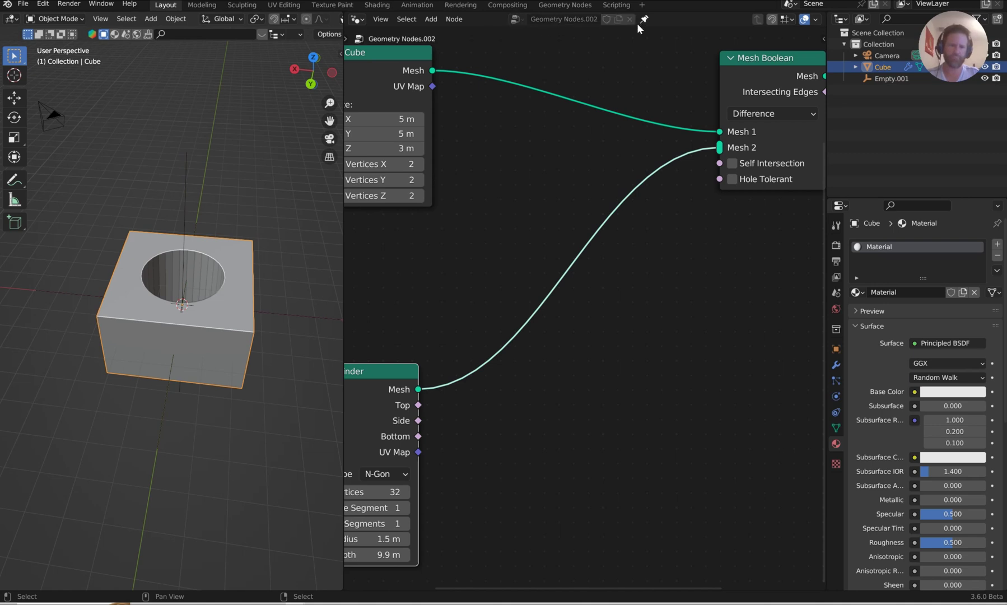
click(835, 363)
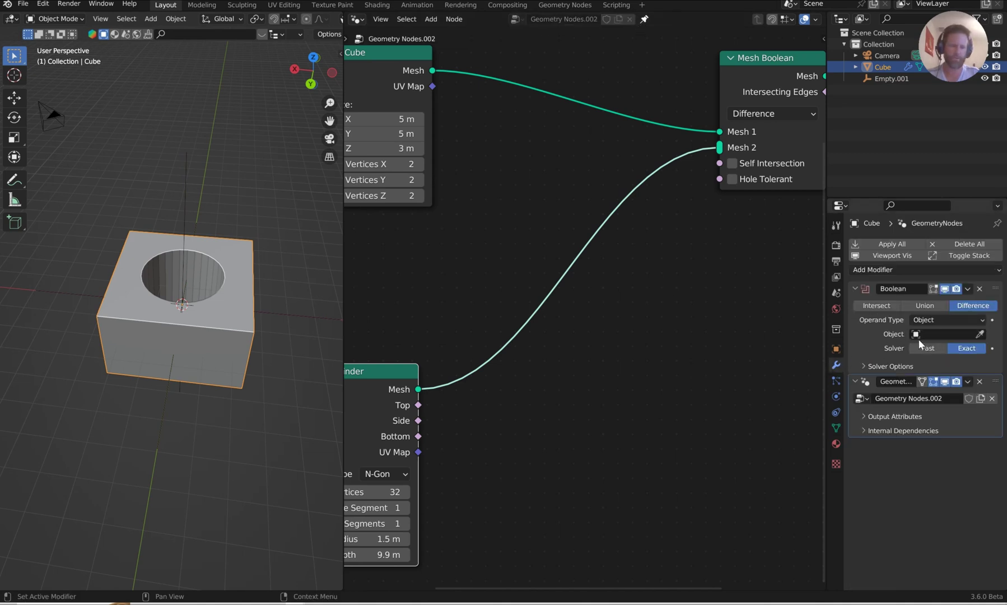
click(980, 289)
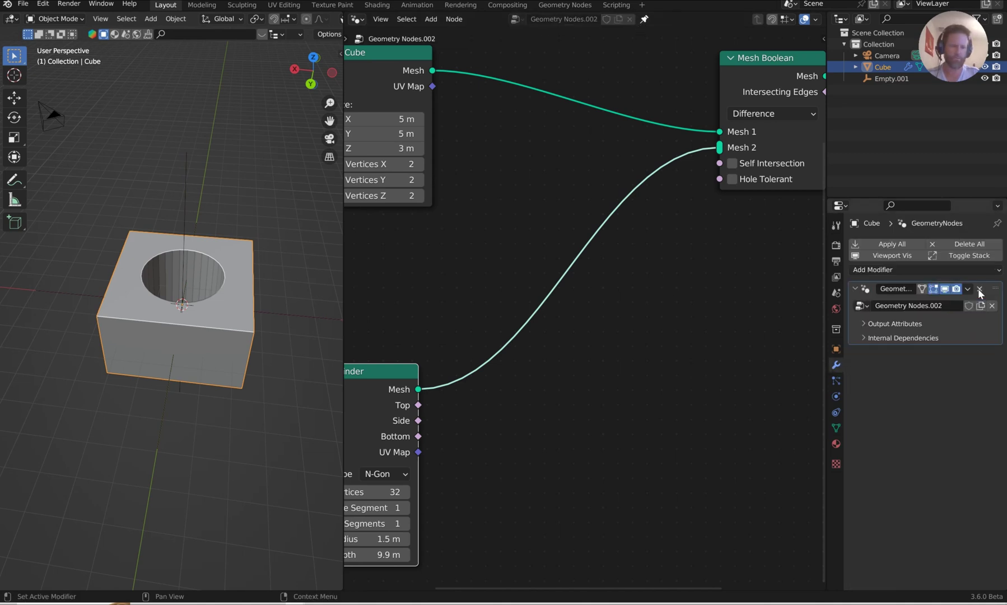
click(997, 225)
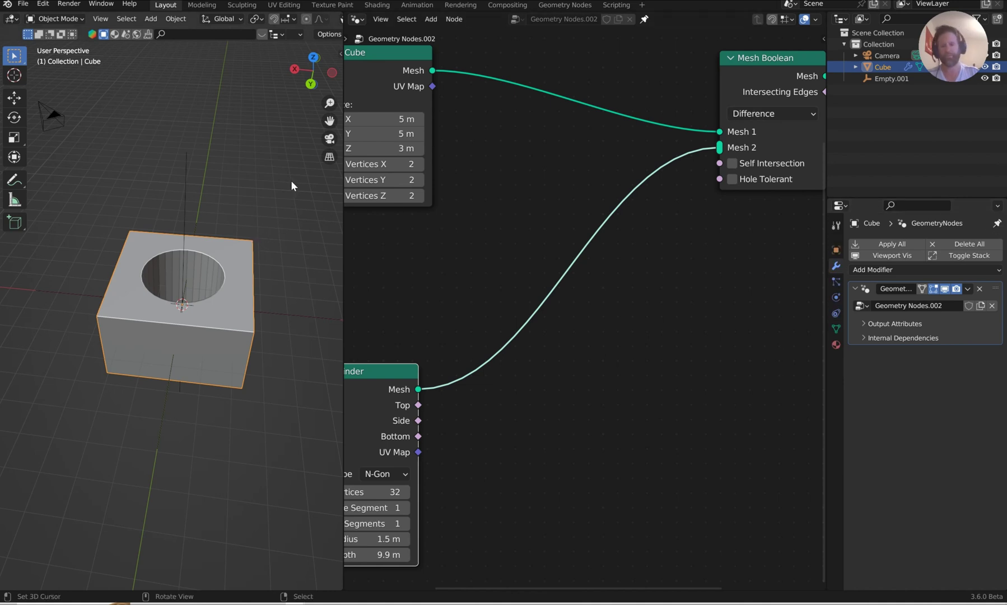
Bring Empty.001 into the node tree as an Object Info node and place it beside the Cylinder node.
click(186, 133)
middle_drag(621, 162, 440, 286)
scroll(466, 314, down, 4)
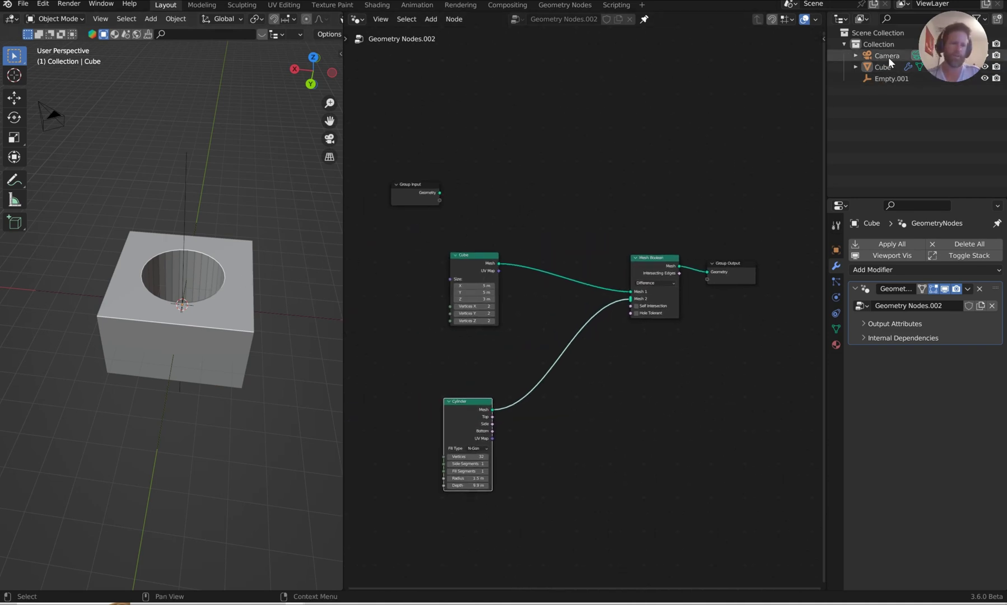
drag(892, 77, 567, 387)
drag(481, 409, 494, 452)
drag(566, 410, 394, 410)
Add a Transform Geometry node beside the Cylinder node.
key(shift+a)
text(tras)
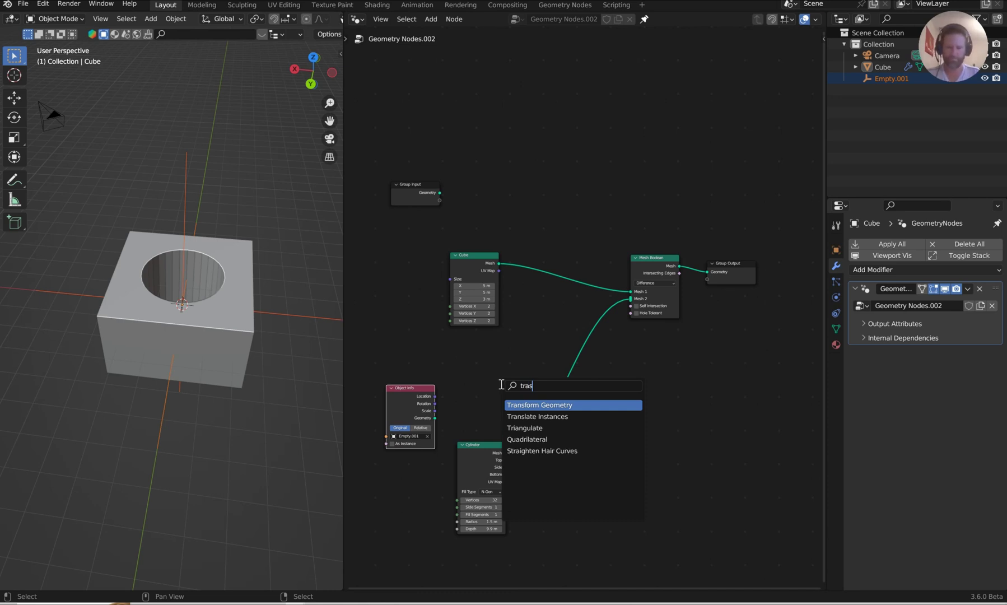
click(562, 405)
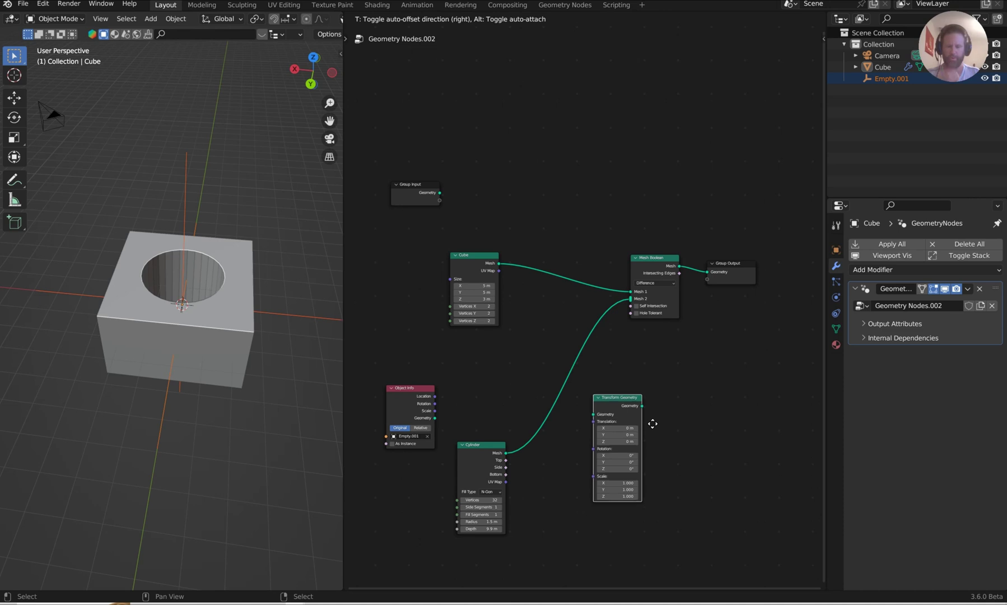
click(652, 441)
Arrange the Object Info and Transform Geometry nodes side by side above the Cylinder node.
drag(491, 446, 493, 494)
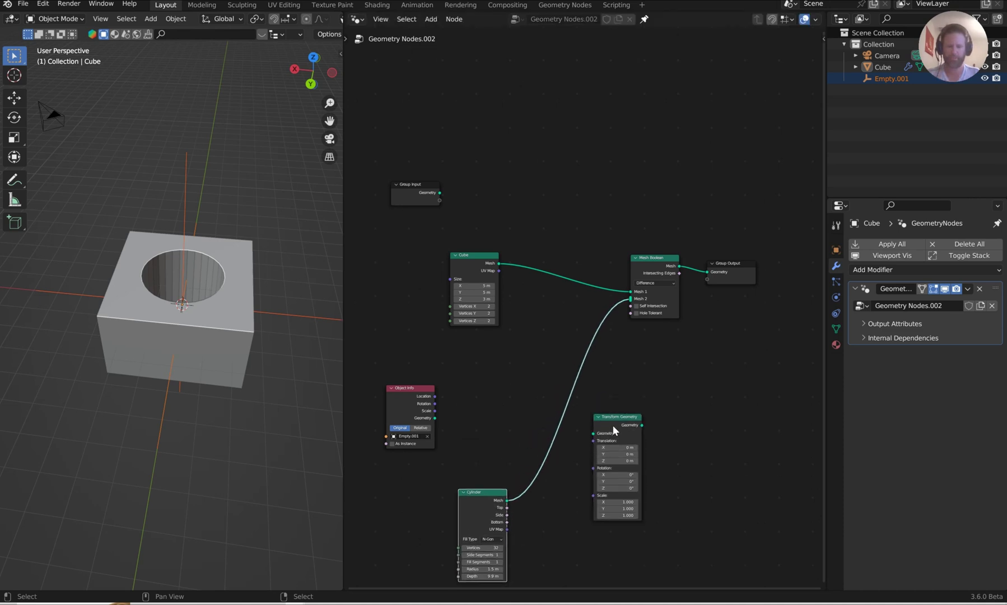
drag(612, 425, 470, 362)
drag(398, 392, 400, 364)
middle_drag(426, 374, 566, 252)
scroll(566, 252, up, 9)
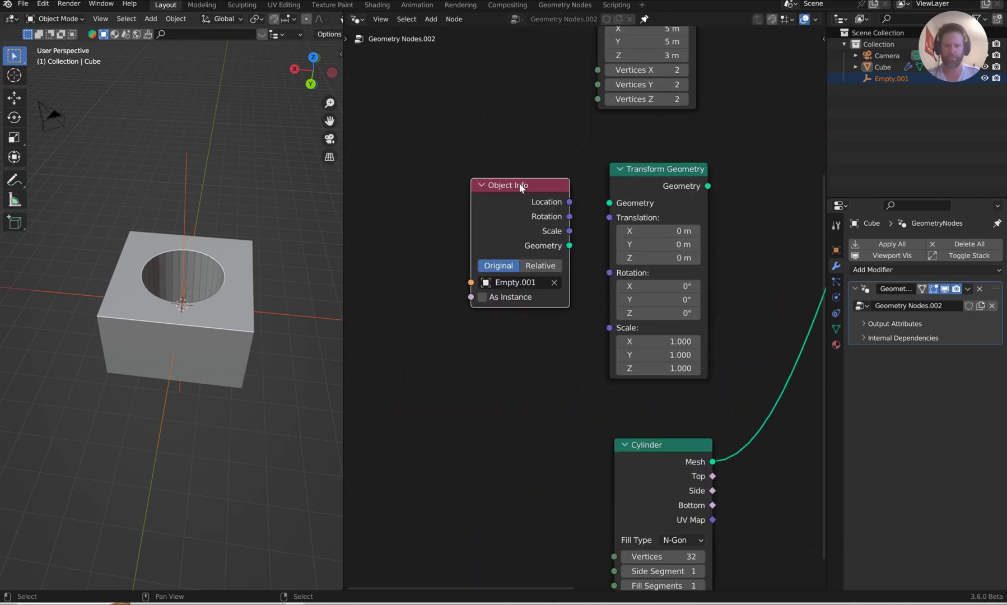
drag(523, 185, 511, 206)
mouse_move(658, 185)
mouse_down()
mouse_move(648, 185)
mouse_move(657, 205)
mouse_up()
middle_drag(526, 208, 468, 222)
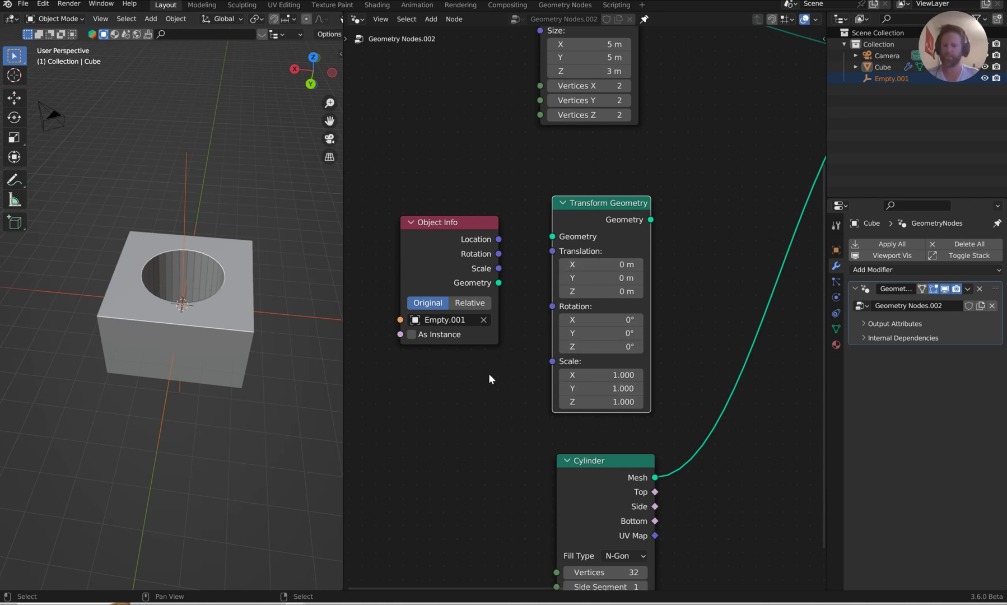
Select Empty.001 and try scaling it and rotating it about its Z axis.
click(227, 274)
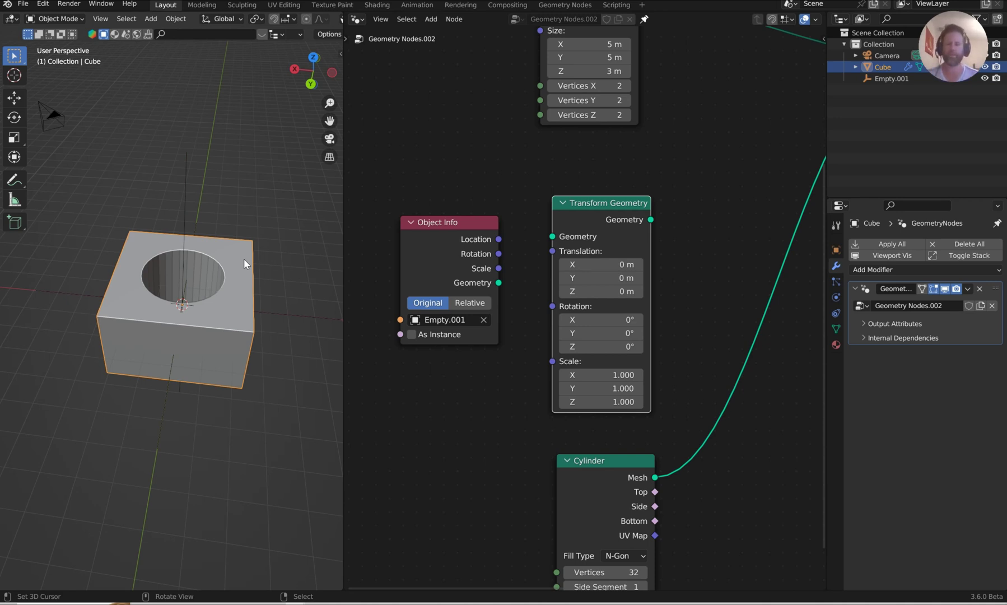
click(186, 200)
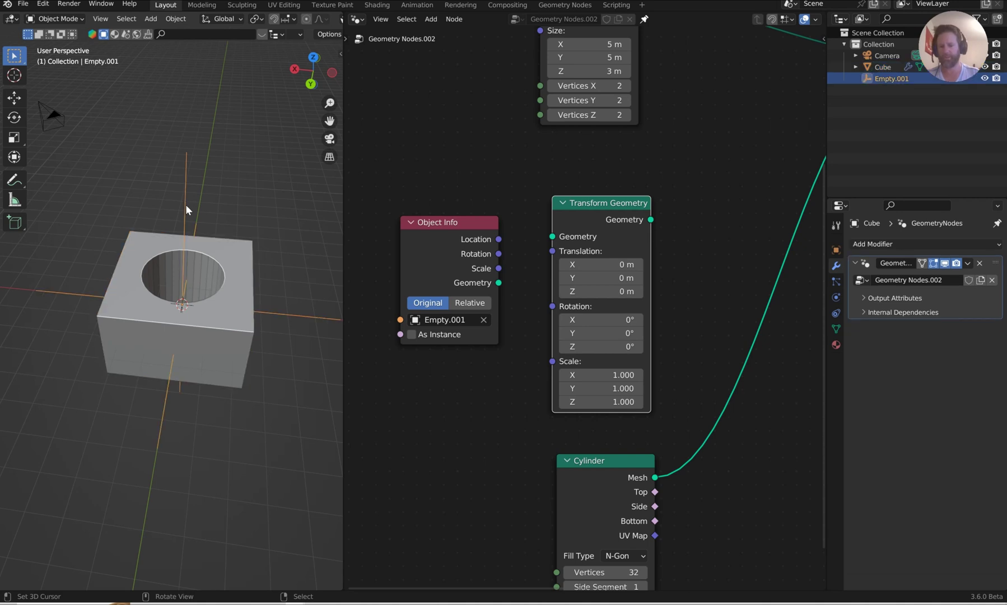
key(s)
click(210, 179)
key(r)
key(z)
key(z)
click(249, 143)
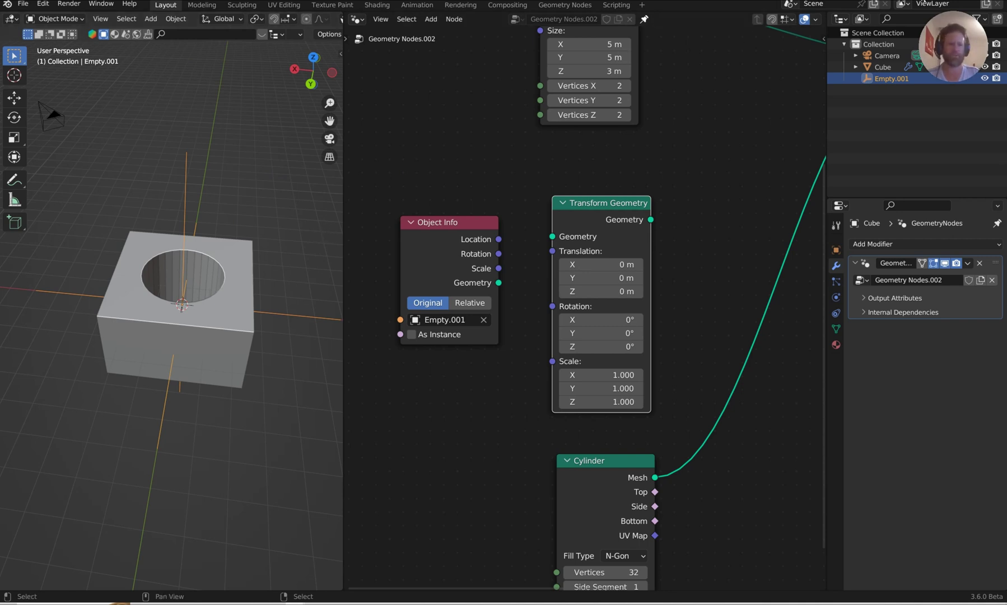
Insert the Transform Geometry node into the link between the Cylinder node and Mesh Boolean.
drag(620, 205, 778, 329)
drag(603, 468, 454, 421)
drag(759, 360, 664, 389)
Place Object Info above Transform Geometry and link its Location, Rotation and Scale to Translation, Rotation and Scale.
drag(468, 227, 689, 227)
middle_drag(690, 227, 616, 138)
drag(647, 157, 554, 319)
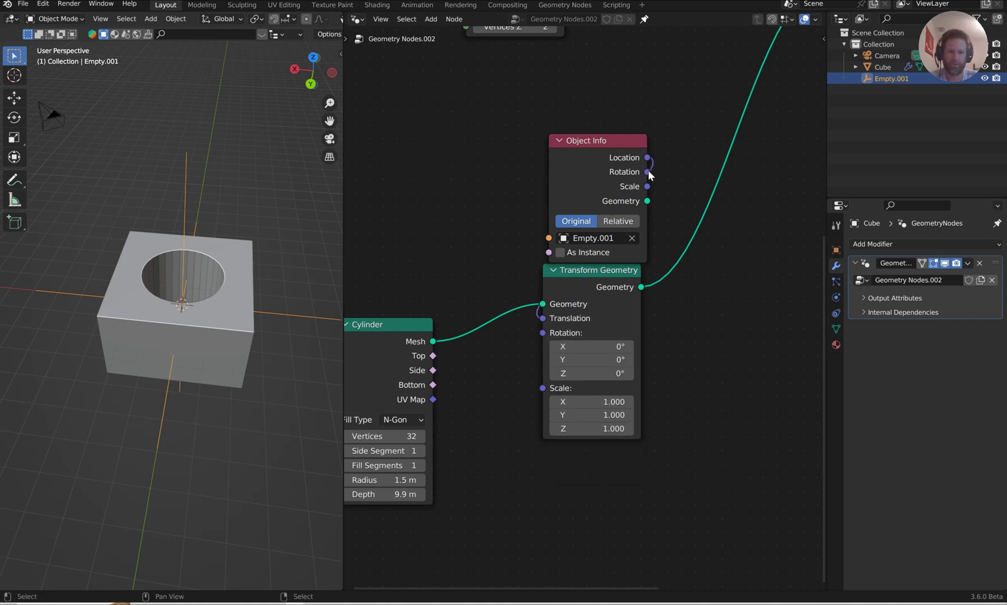
drag(647, 171, 540, 339)
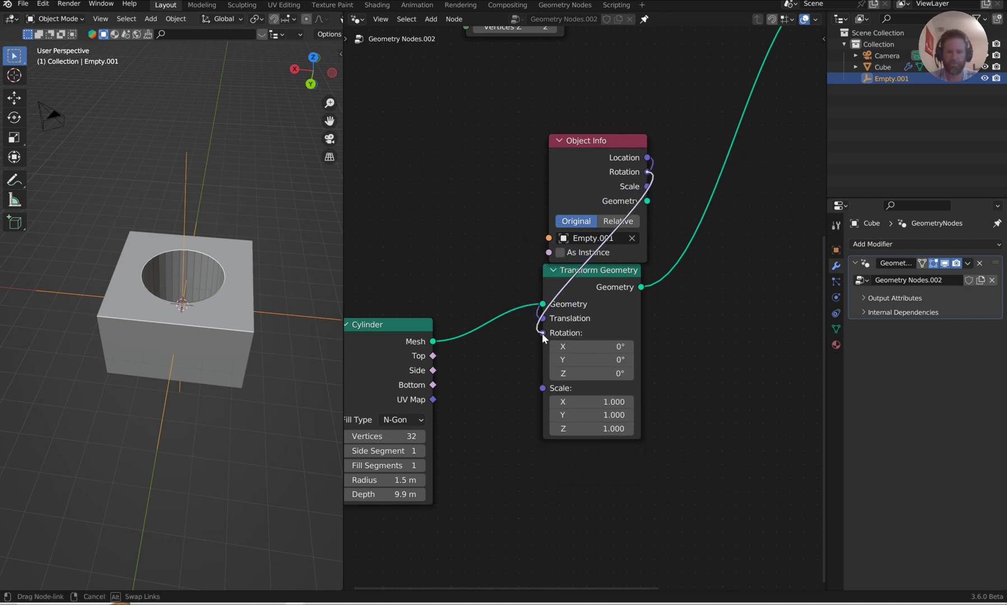
drag(541, 333, 542, 333)
drag(644, 187, 545, 345)
drag(600, 166, 593, 165)
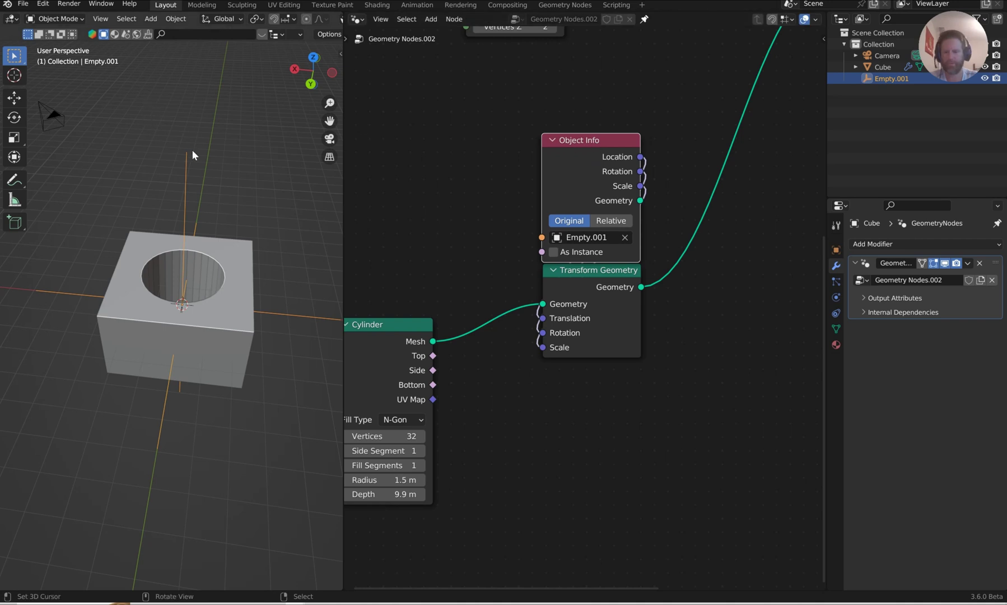
Try scaling Empty.001 and rotating it about the X axis to test its control of the cylindrical cut.
key(s)
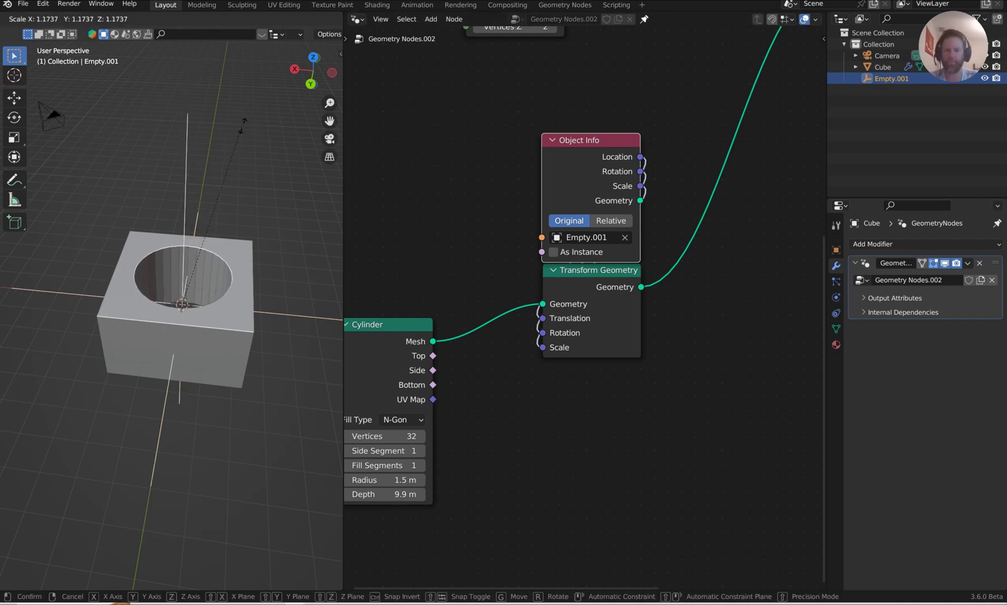
click(225, 185)
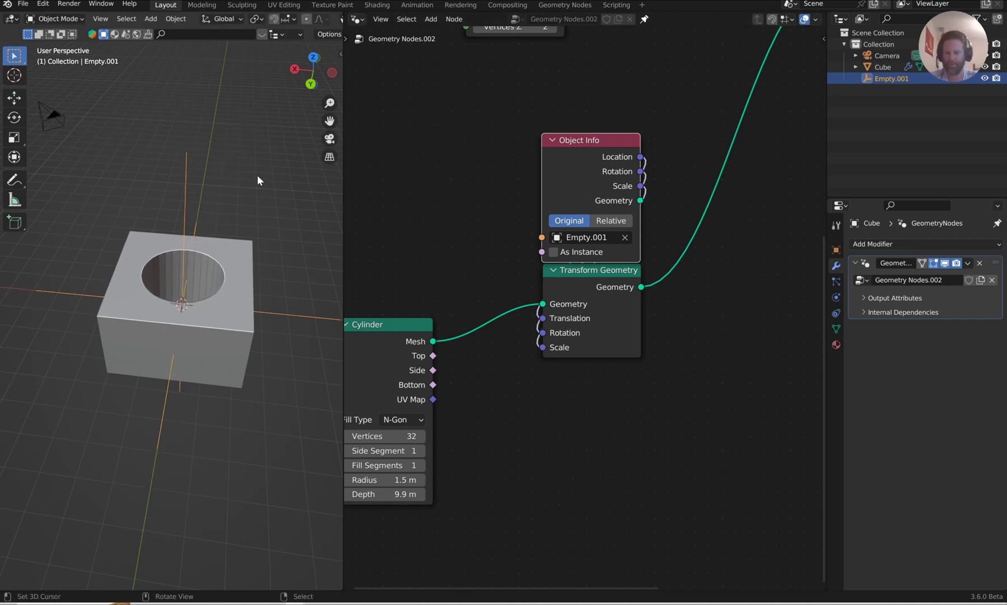
key(r)
key(x)
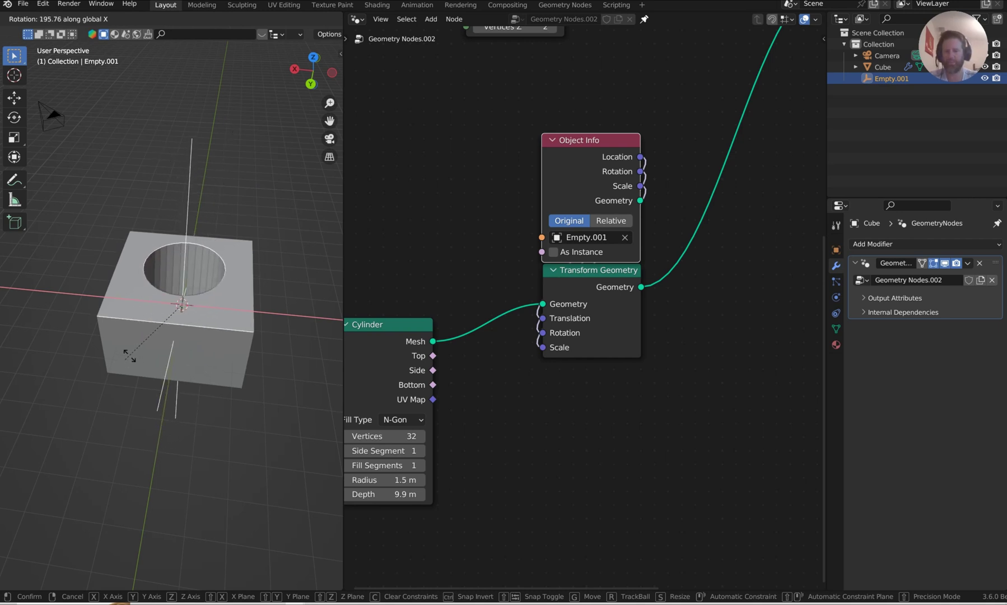
click(160, 231)
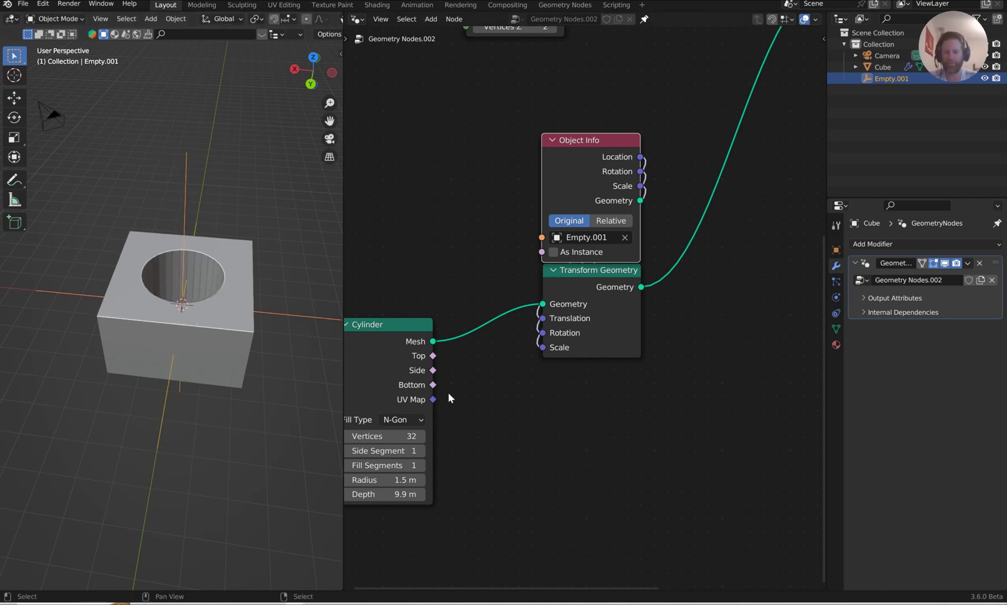
Align the Object Info node directly above the Transform Geometry node.
middle_drag(450, 398, 541, 399)
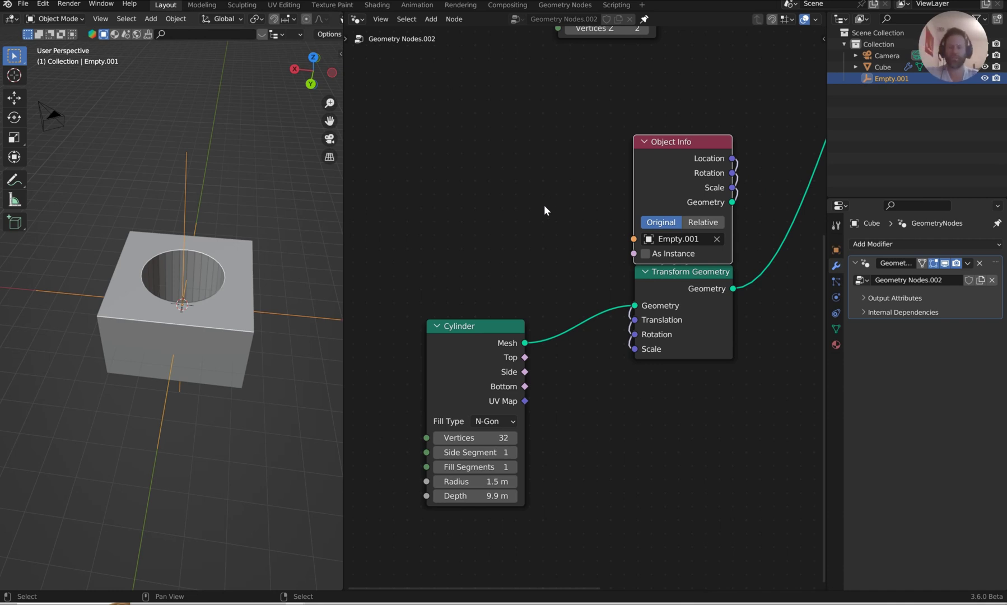
drag(679, 137, 679, 145)
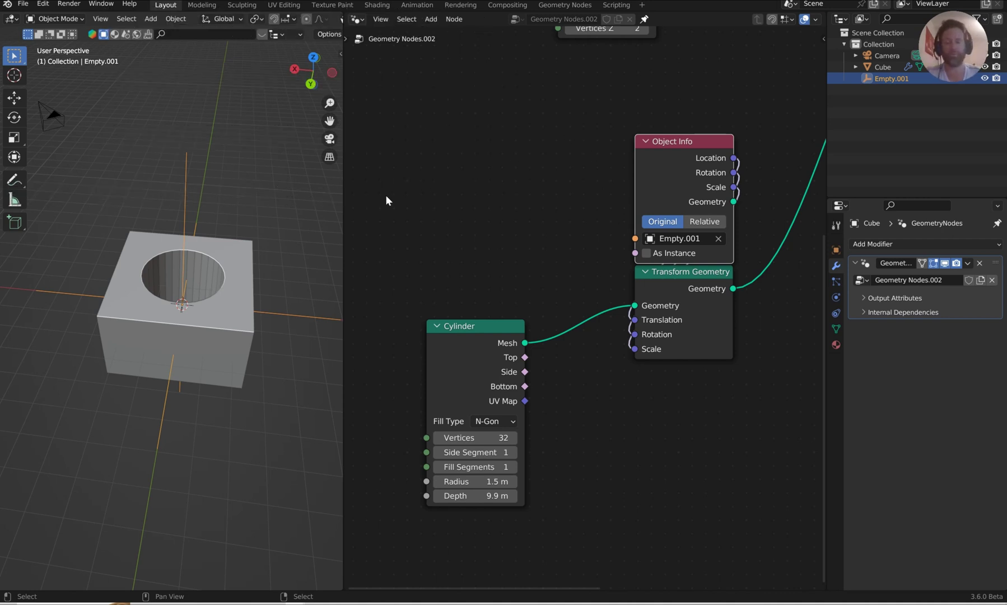
Widen the node editor and spread the Cube and Cylinder nodes away from the Object Info and Transform Geometry nodes.
drag(342, 204, 281, 209)
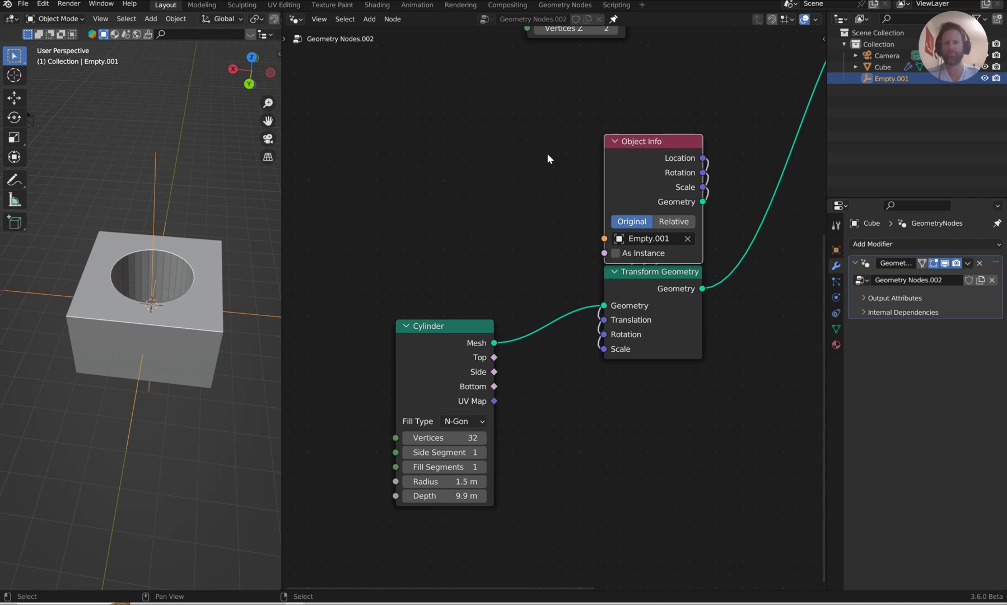
drag(643, 141, 644, 140)
scroll(692, 107, down, 8)
middle_drag(652, 130, 578, 172)
drag(456, 154, 352, 179)
drag(412, 375, 388, 372)
middle_drag(531, 338, 549, 306)
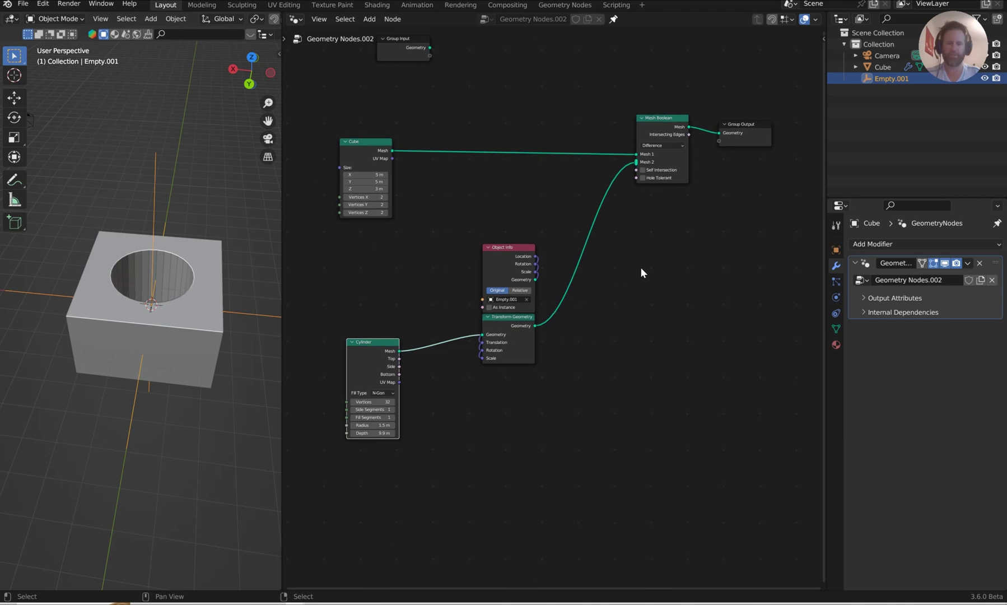
Insert a Join Geometry node between Mesh Boolean and Group Output, moving Group Output aside to make room.
scroll(643, 273, up, 3)
middle_drag(696, 191, 588, 308)
drag(677, 193, 780, 186)
key(shift+a)
text(join)
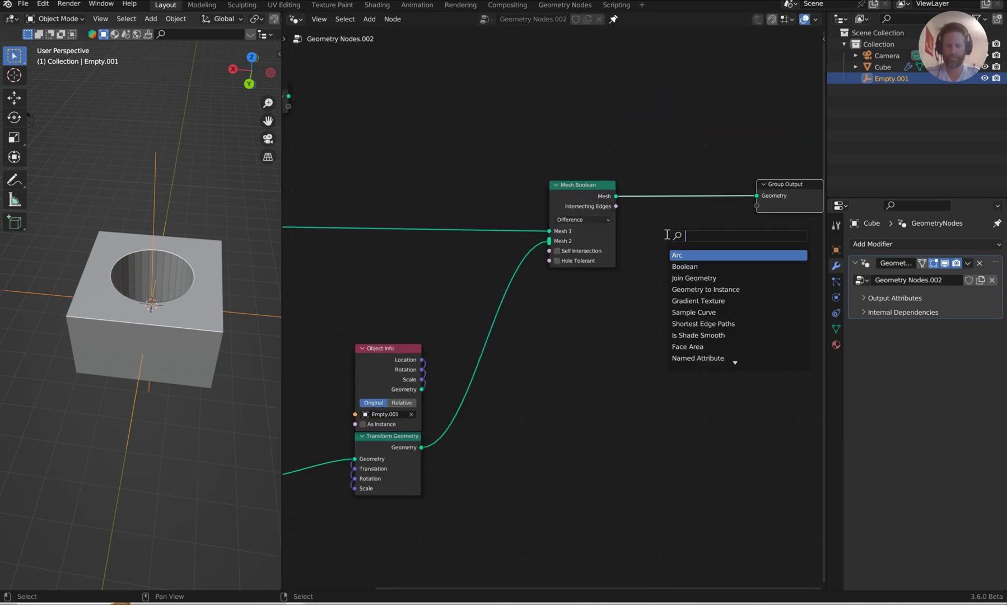
click(693, 266)
click(678, 175)
Move the Cylinder node farther from Transform Geometry and lower Transform Geometry to leave a gap under Object Info.
middle_drag(520, 334, 655, 245)
drag(356, 397, 305, 386)
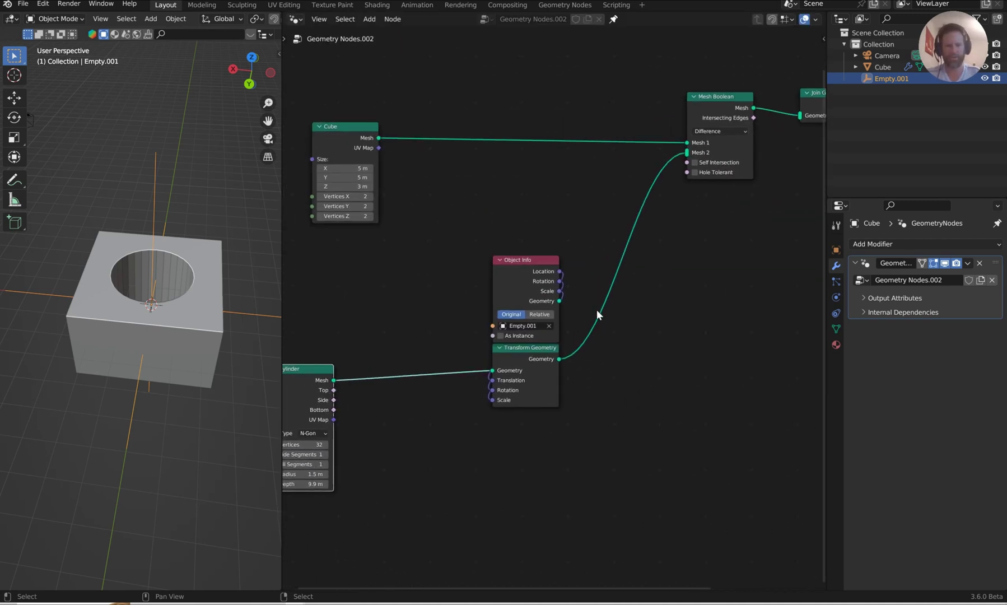
drag(551, 357, 552, 373)
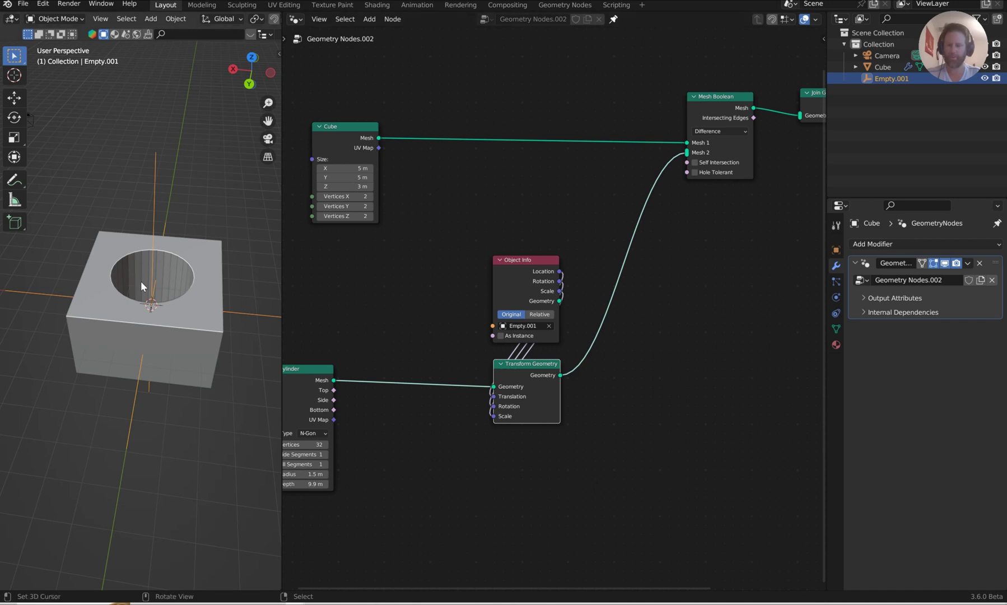
Insert a Curve to Mesh node into the link from Transform Geometry to Mesh Boolean and space it away from Transform Geometry.
middle_drag(654, 328, 612, 331)
scroll(641, 335, up, 2)
key(shift+a)
click(641, 332)
text(curve to m)
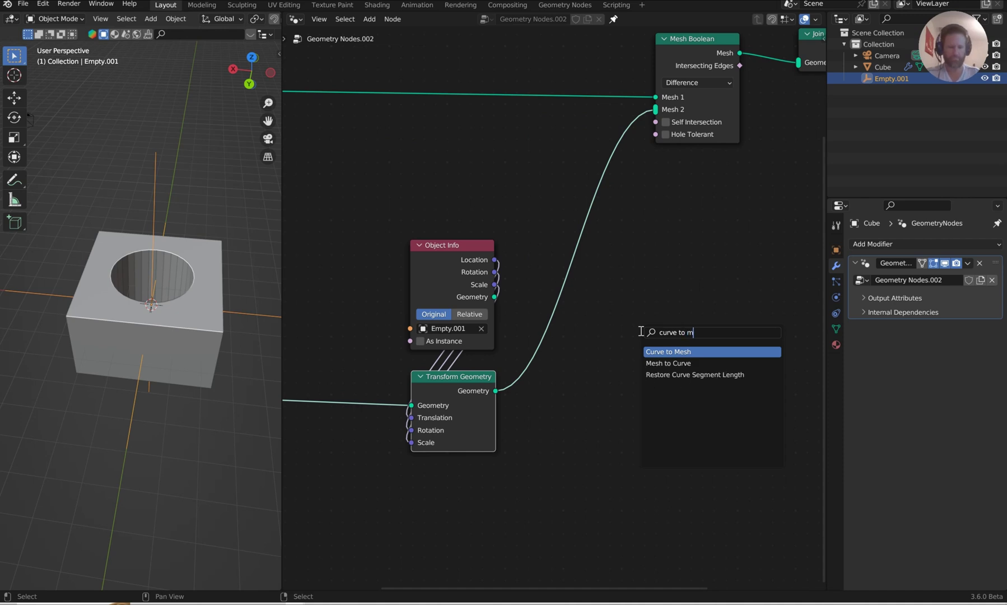
key(Return)
click(537, 321)
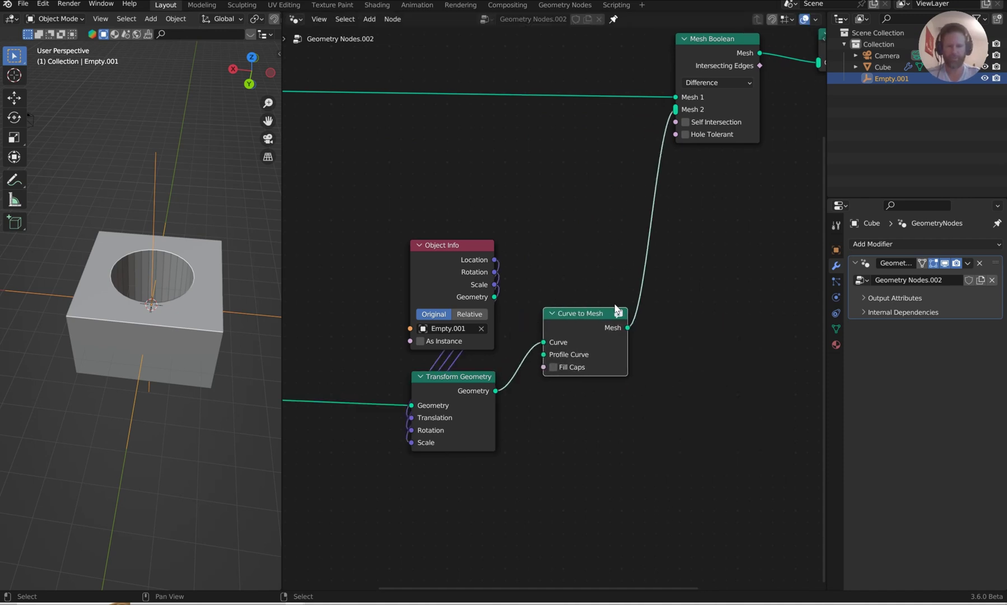
drag(619, 313, 694, 313)
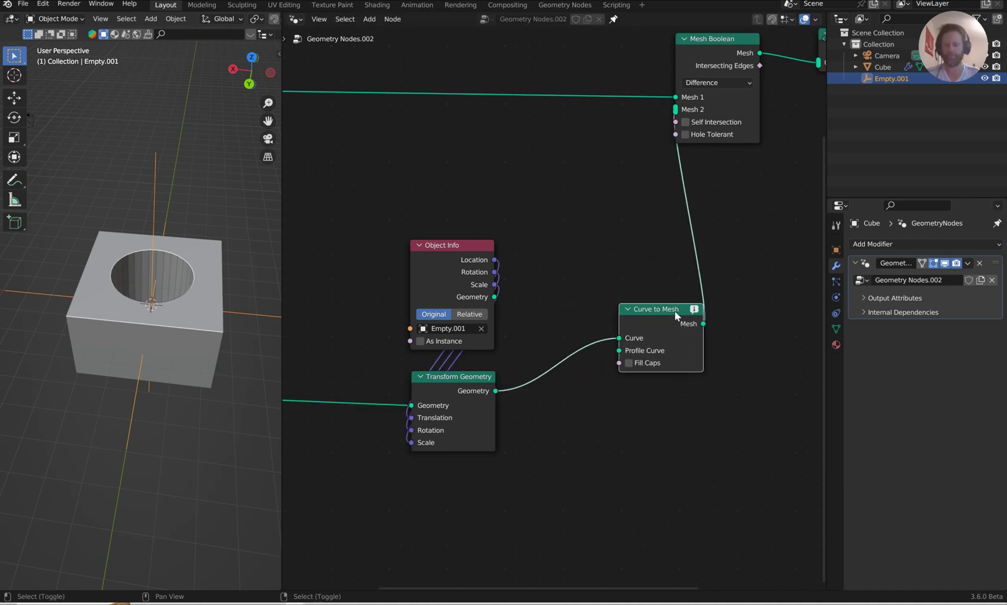
Insert a Mesh to Curve node into the link between Transform Geometry and Curve to Mesh.
key(shift+a)
click(676, 311)
text(mesh to cur)
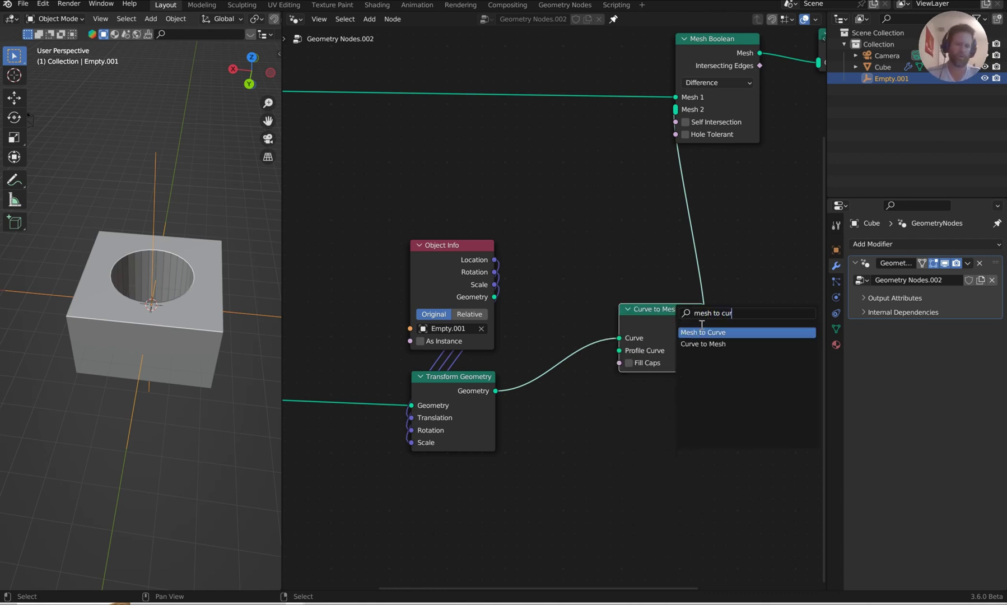
click(705, 332)
click(571, 344)
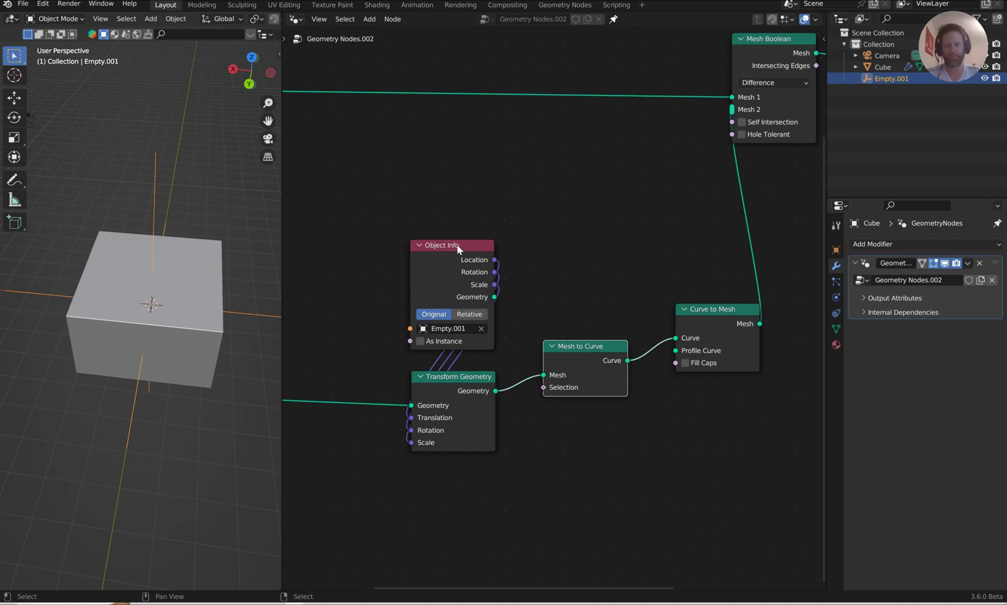
Arrange Mesh to Curve and Curve to Mesh side by side in a row after Transform Geometry.
drag(712, 316, 692, 251)
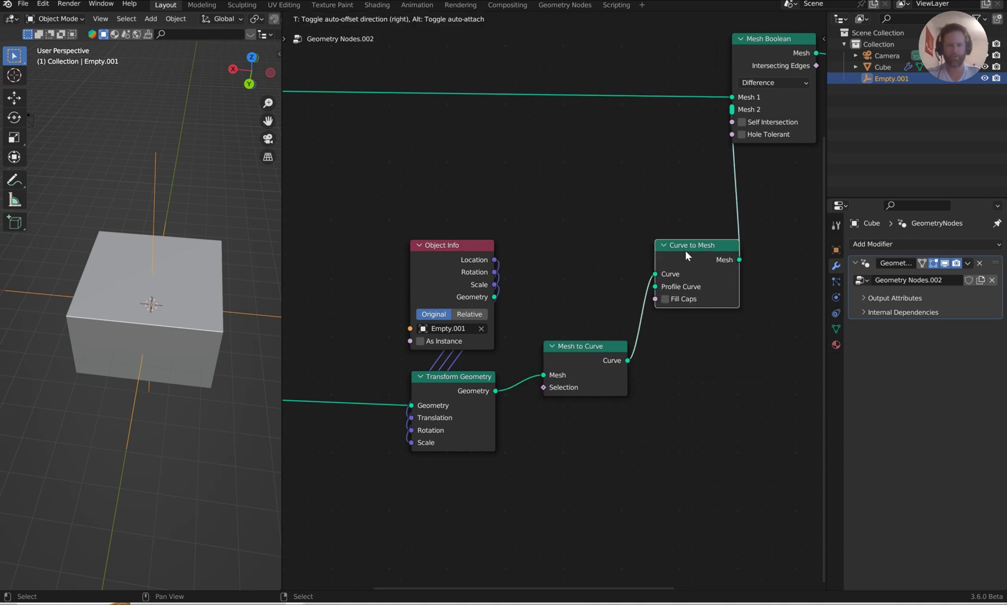
drag(603, 347, 586, 329)
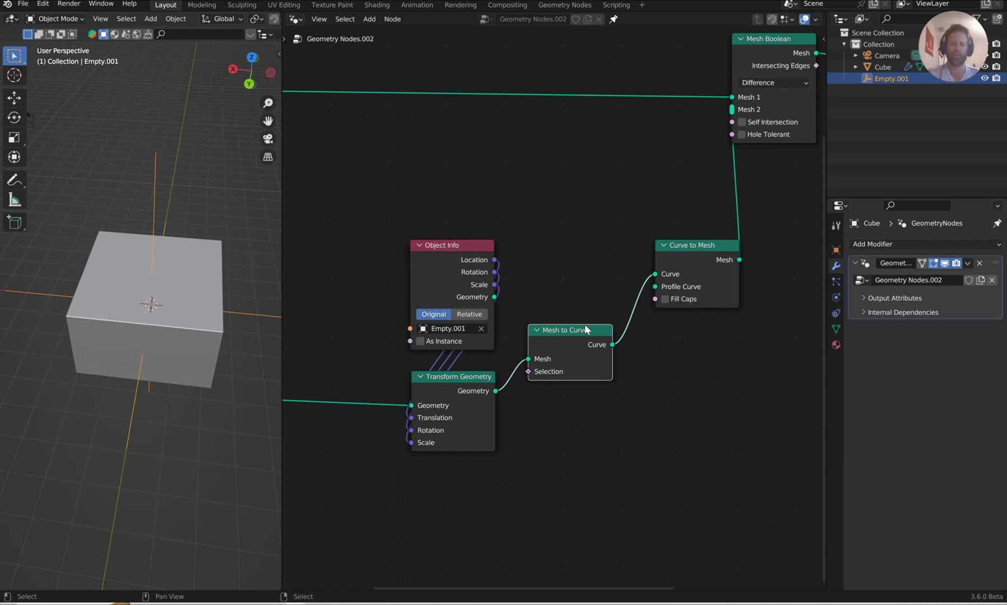
scroll(535, 272, down, 2)
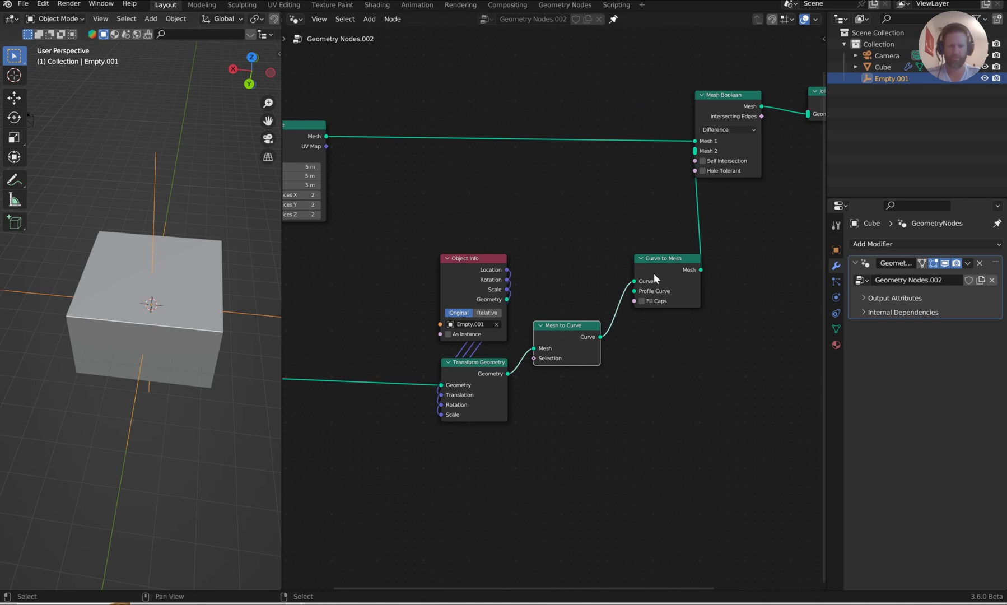
drag(658, 276, 660, 339)
Add a Curve Circle node directly below the Curve to Mesh node.
middle_drag(564, 281, 503, 239)
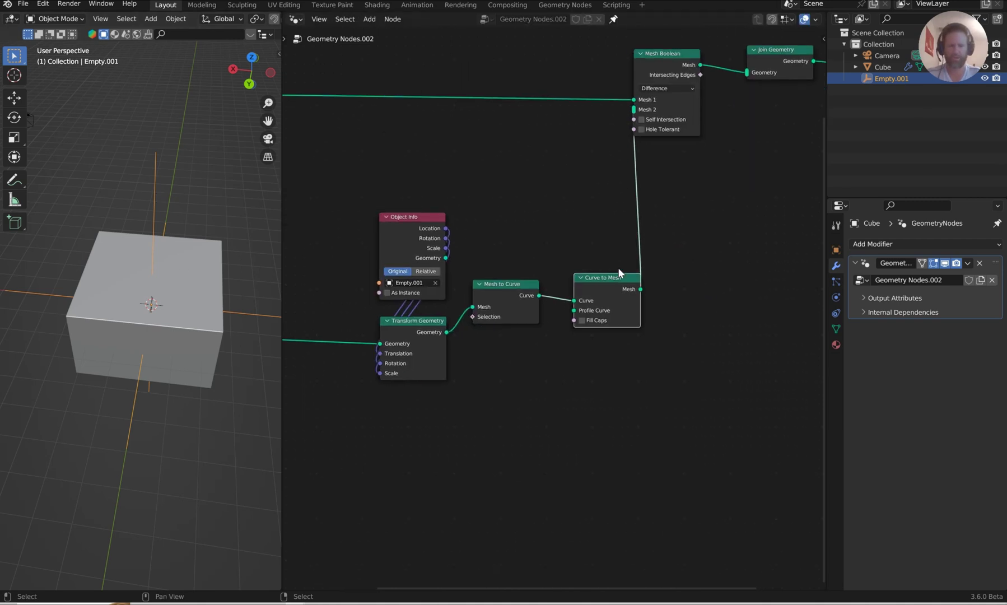
scroll(619, 272, up, 13)
middle_drag(684, 253, 553, 232)
mouse_move(591, 216)
mouse_down()
mouse_move(592, 190)
mouse_move(595, 202)
mouse_up()
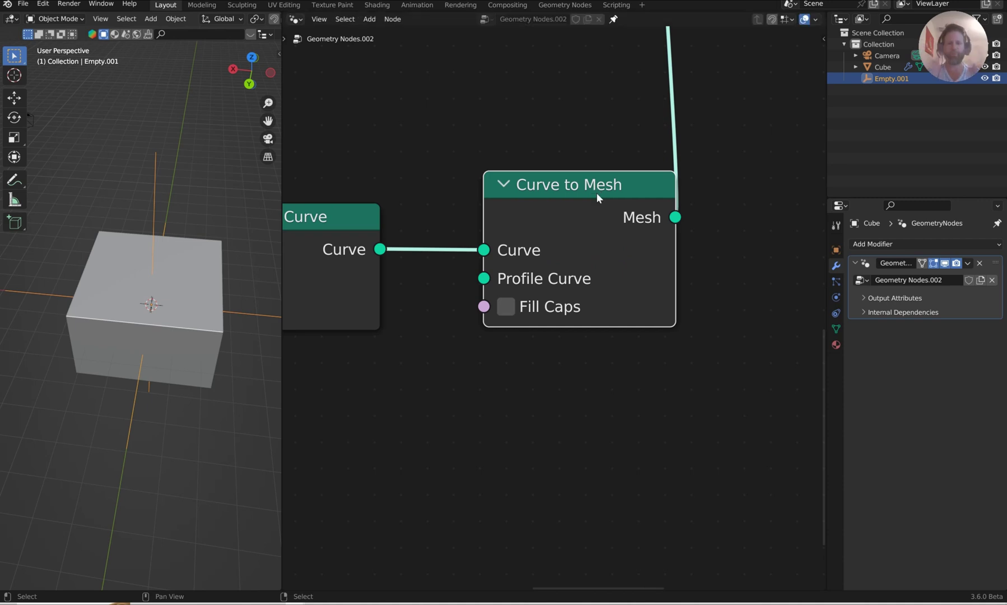
key(shift+a)
text(curv)
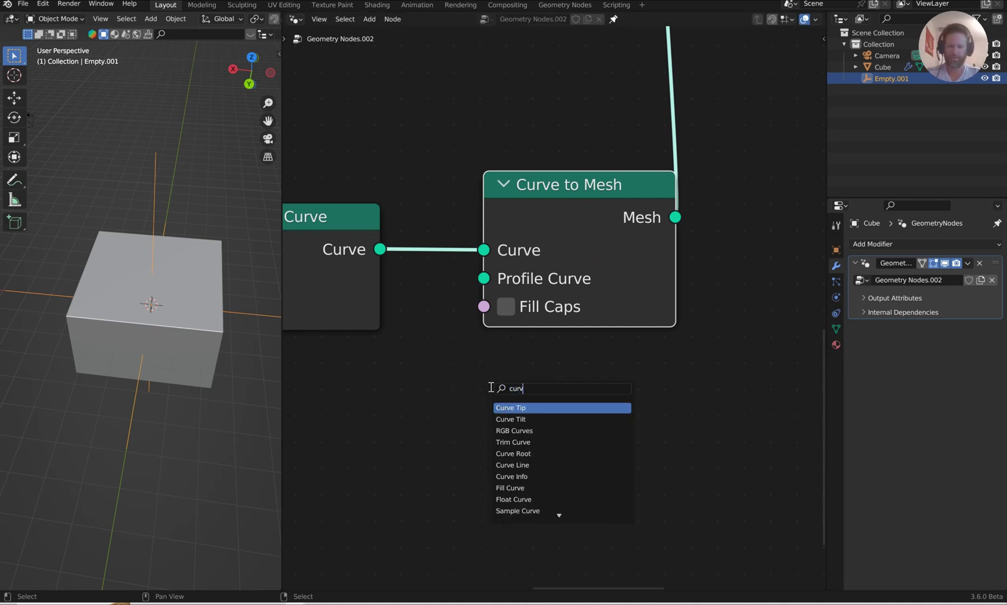
text( c)
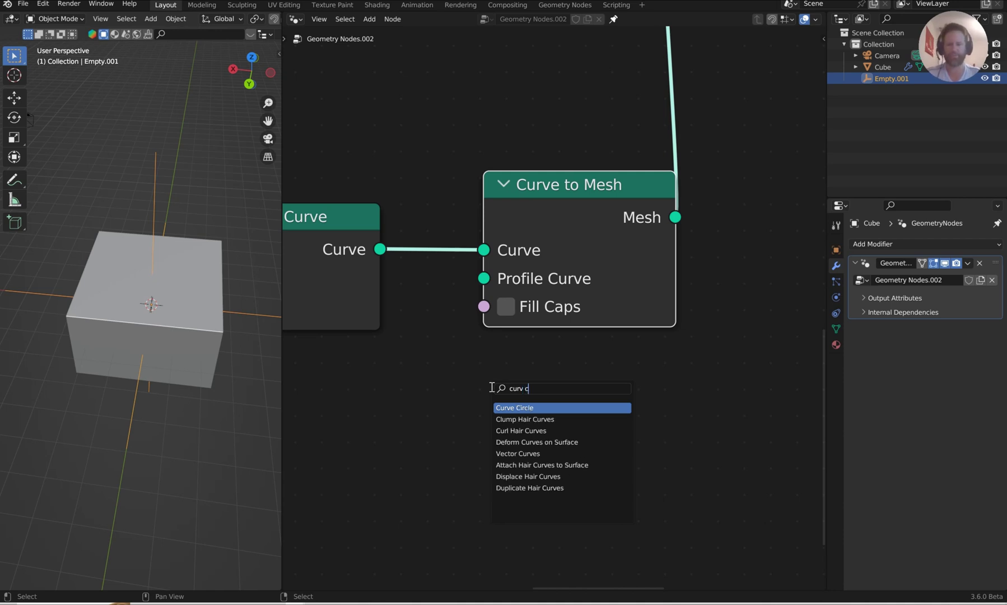
click(541, 406)
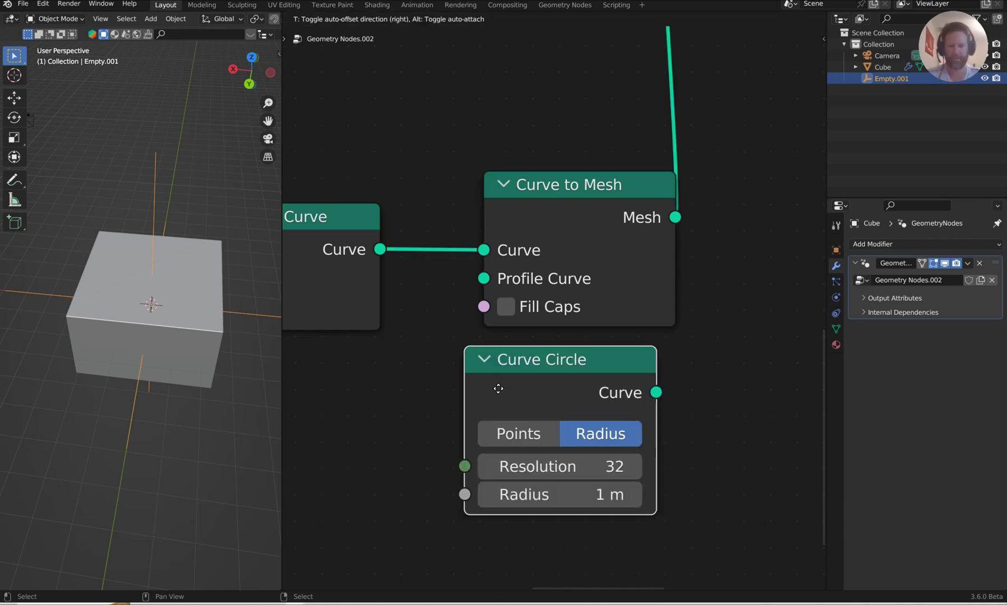
click(530, 393)
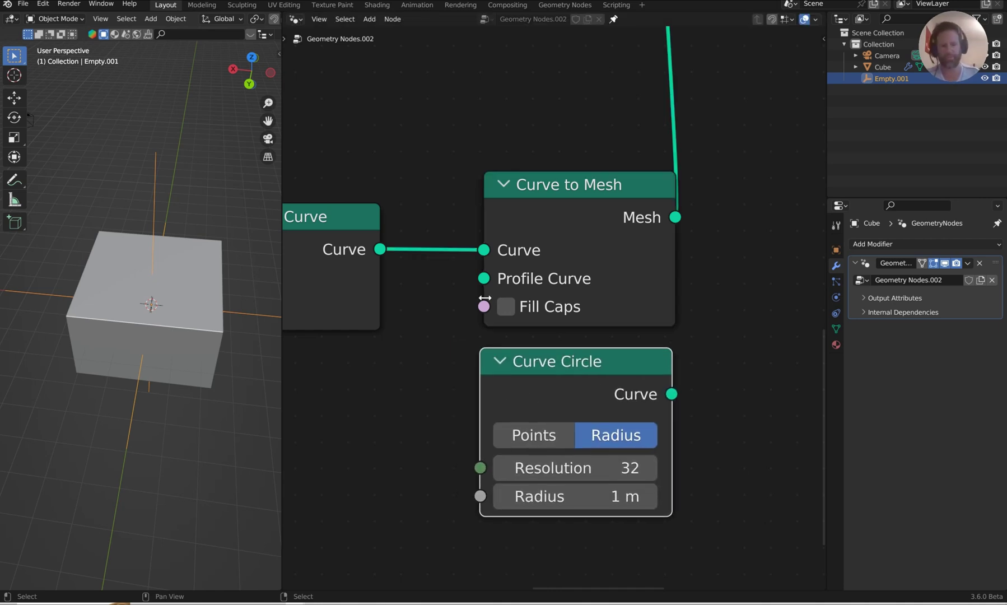
Set the Curve Circle radius to 0.005 m and link its Curve output to the Profile Curve of Curve to Mesh.
click(564, 493)
text(.005)
key(Return)
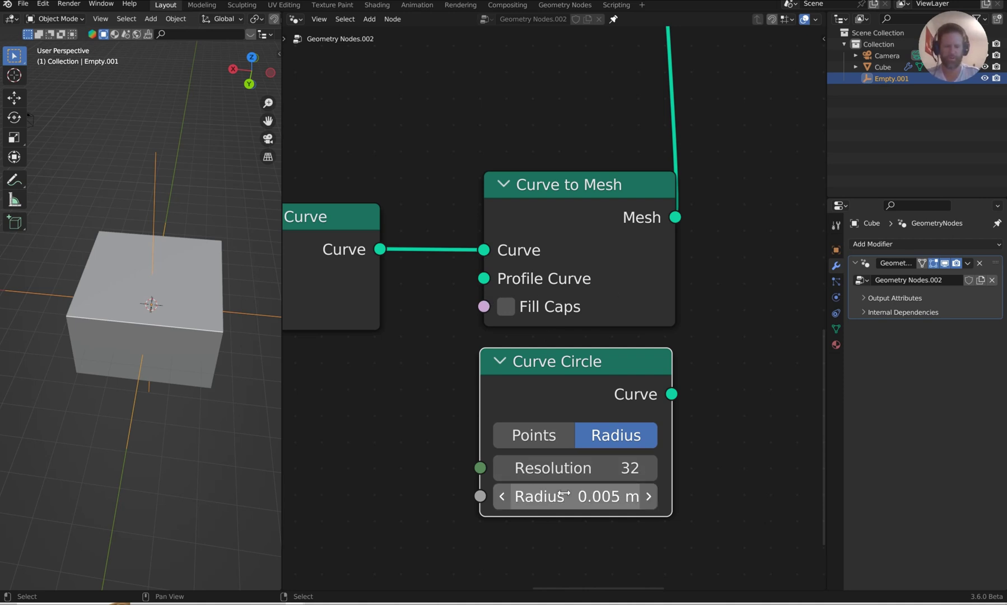
drag(673, 394, 495, 286)
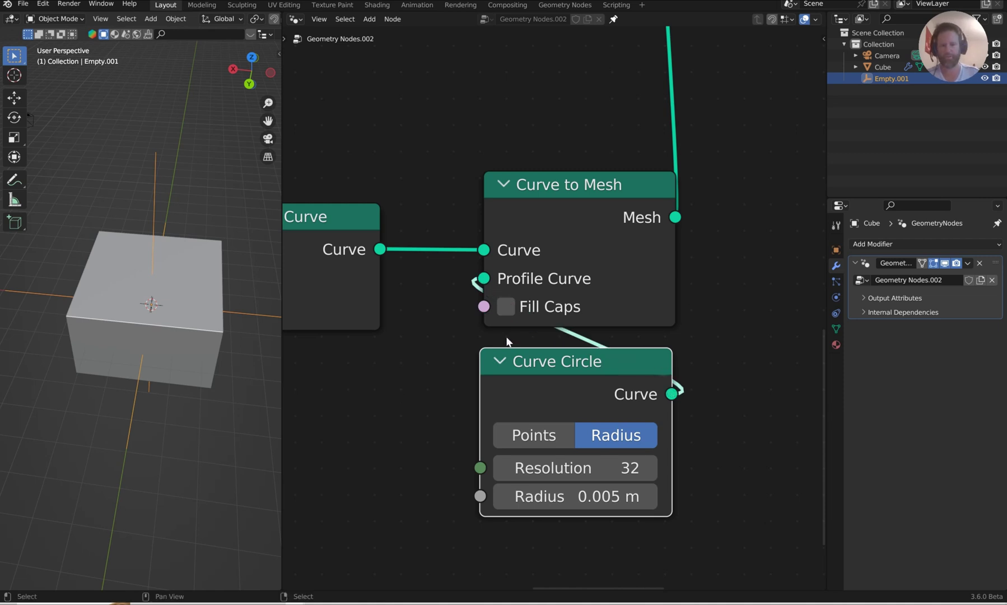
mouse_move(494, 324)
middle_down()
mouse_move(503, 351)
mouse_move(493, 340)
middle_up()
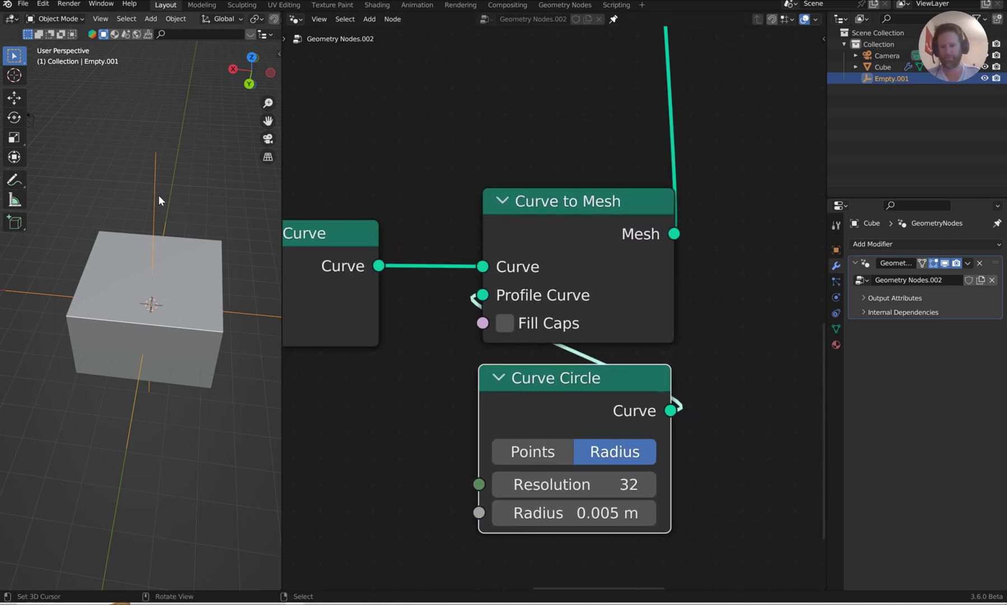
key(s)
key(z)
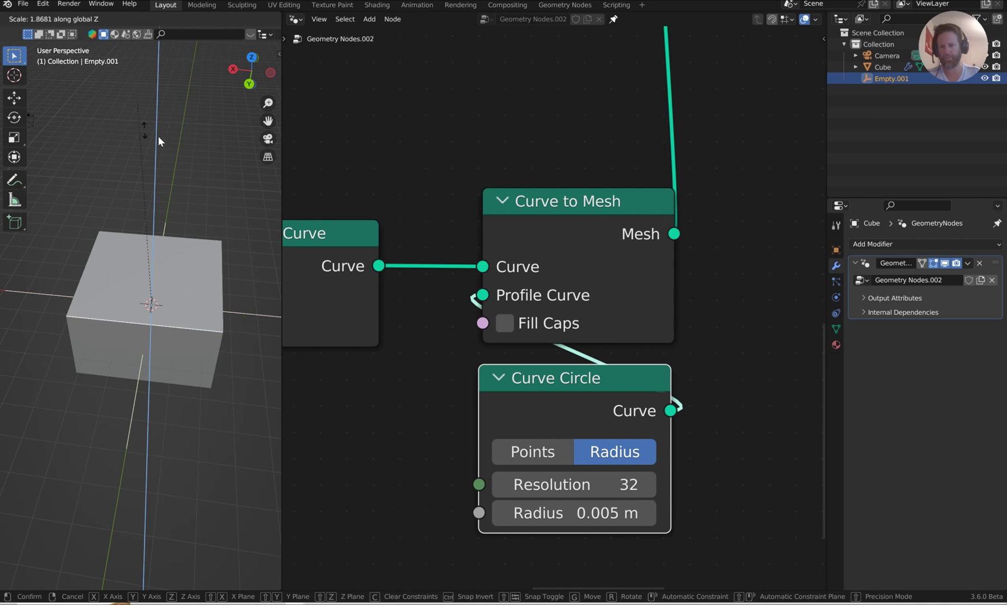
right_click(153, 173)
key(s)
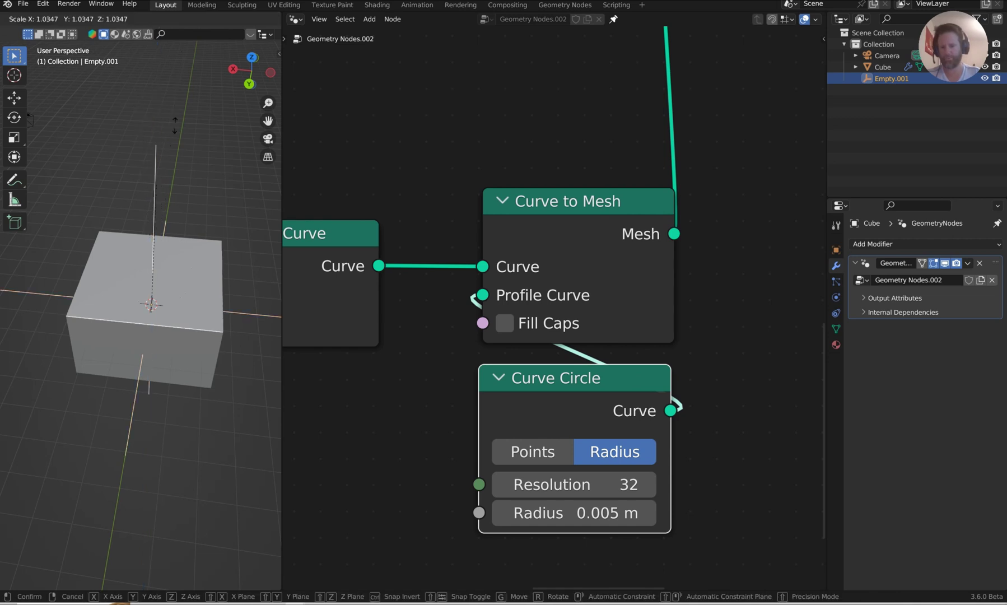
key(Escape)
Cut the link from Curve to Mesh to Mesh Boolean and connect Transform Geometry directly to Mesh 2.
scroll(492, 202, down, 3)
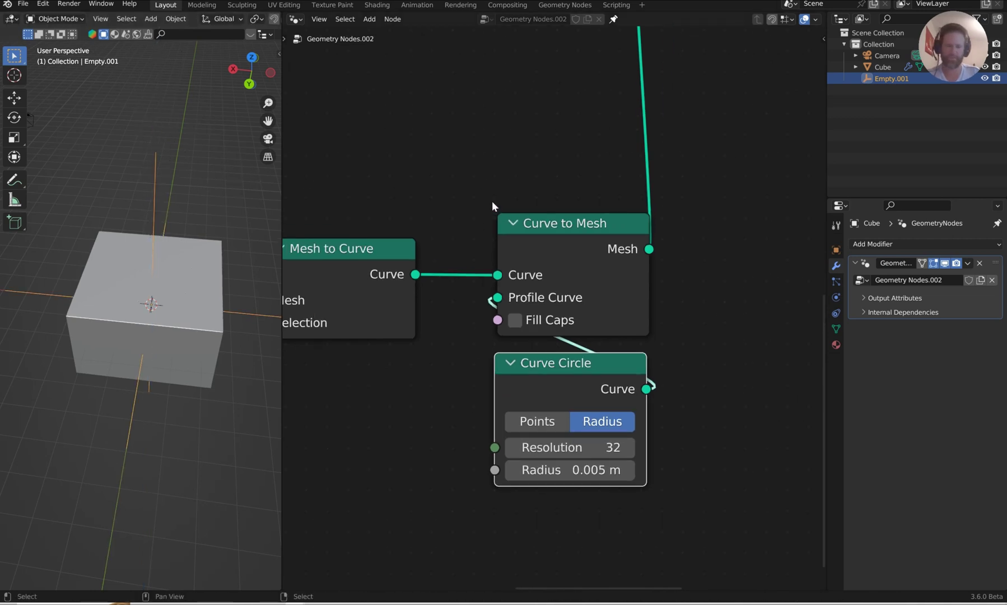
middle_drag(492, 203, 548, 237)
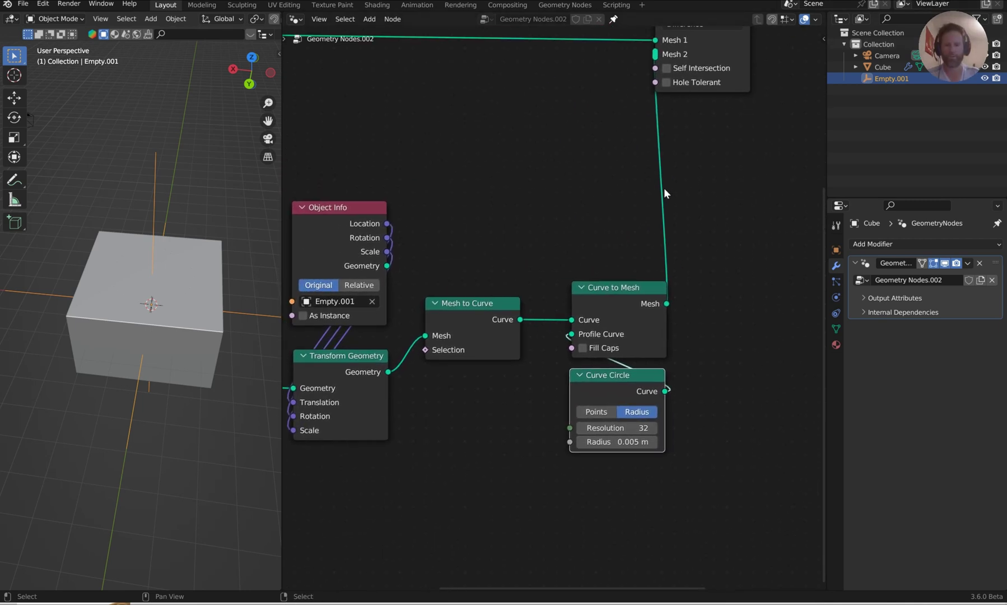
middle_drag(712, 207, 697, 238)
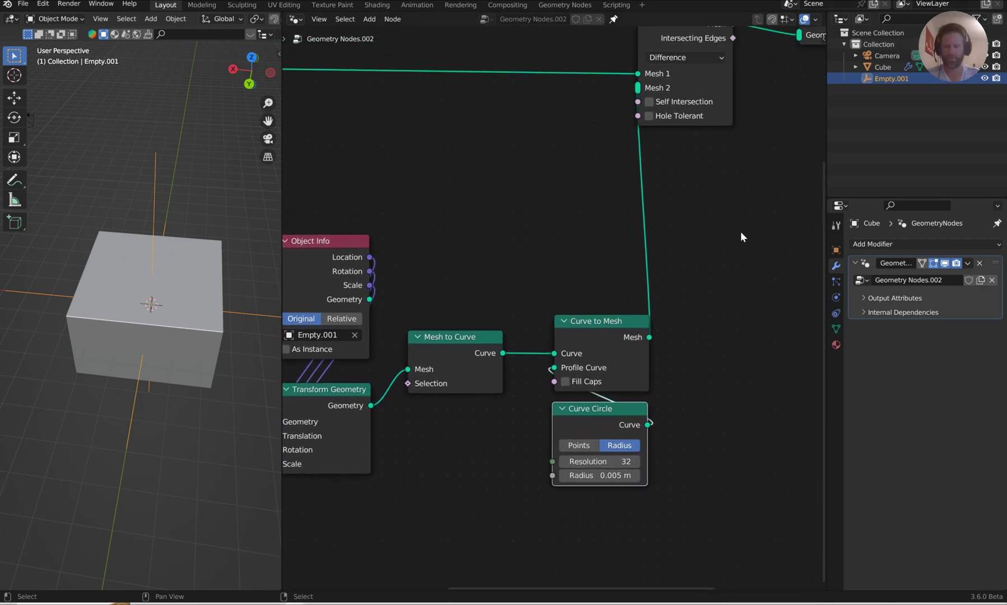
ctrl+right_drag(742, 237, 589, 217)
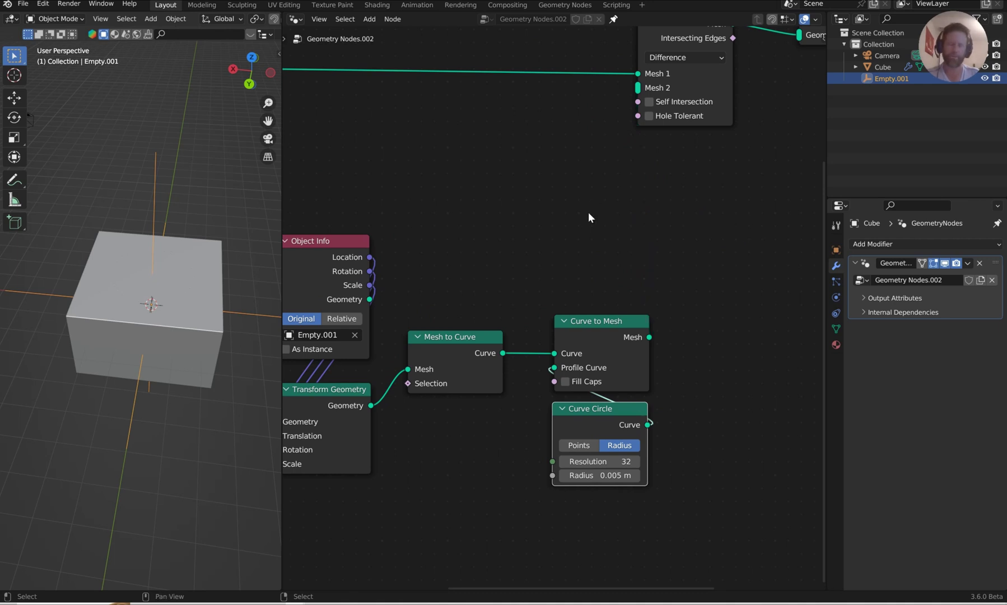
drag(371, 405, 646, 88)
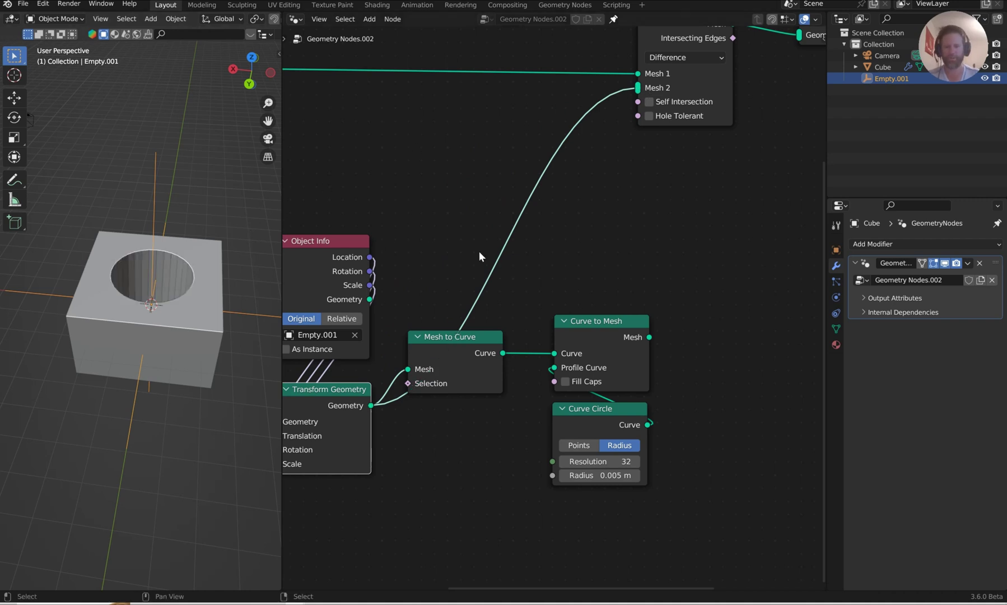
Link the Mesh output of Curve to Mesh into the Join Geometry node.
scroll(649, 229, down, 2)
middle_drag(650, 230, 466, 344)
drag(446, 405, 548, 200)
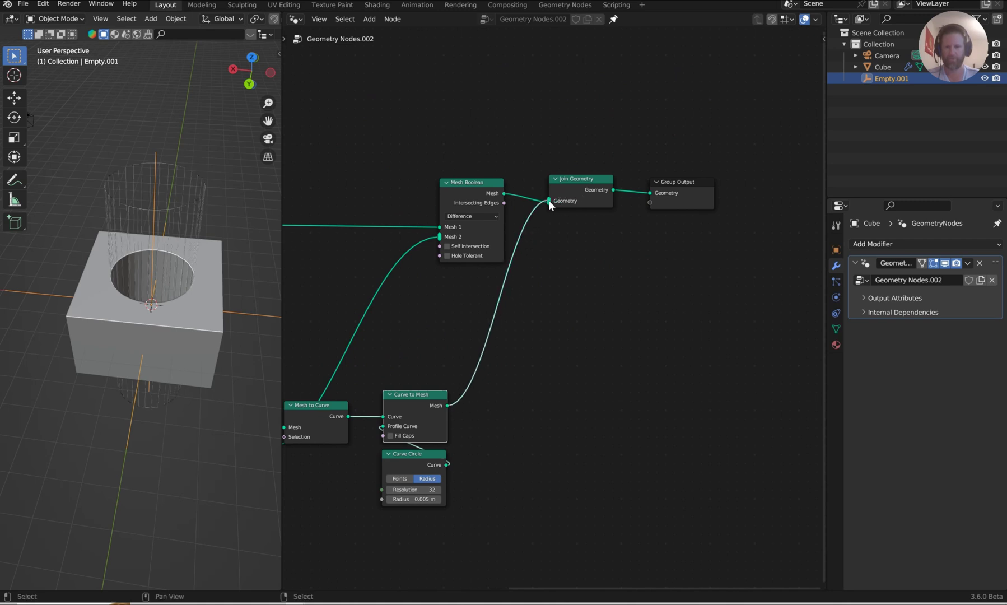
Inspect the wireframe cutter in the viewport from another angle and scale Empty.001 to test how the cutter and hole follow.
middle_drag(450, 420, 705, 320)
middle_drag(187, 198, 257, 170)
scroll(192, 165, up, 3)
middle_drag(192, 165, 154, 245)
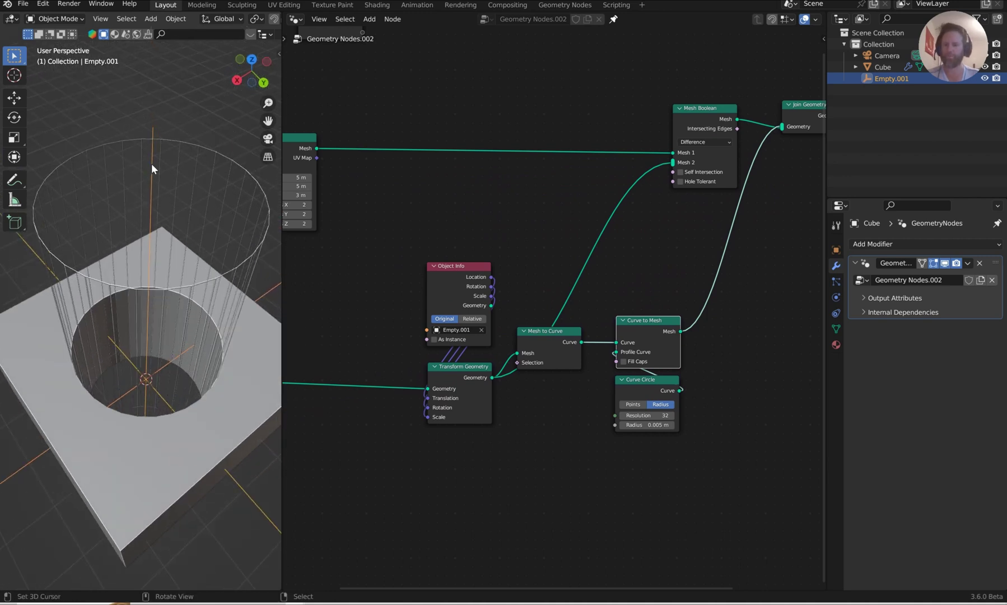
scroll(160, 175, down, 3)
key(s)
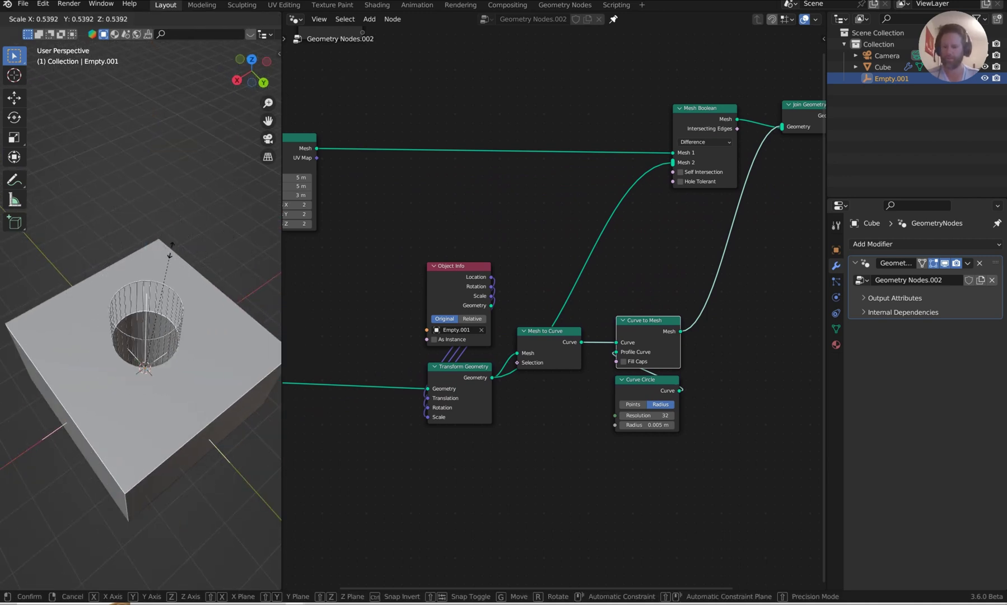
click(192, 178)
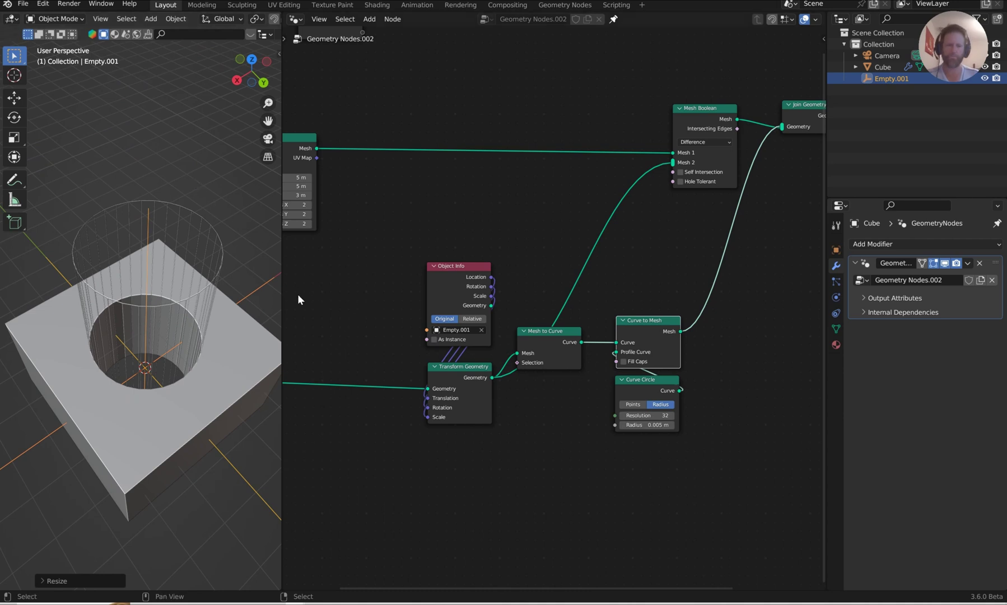
Move the Group Input node down beside the Cube node.
scroll(325, 288, down, 2)
middle_drag(322, 279, 493, 290)
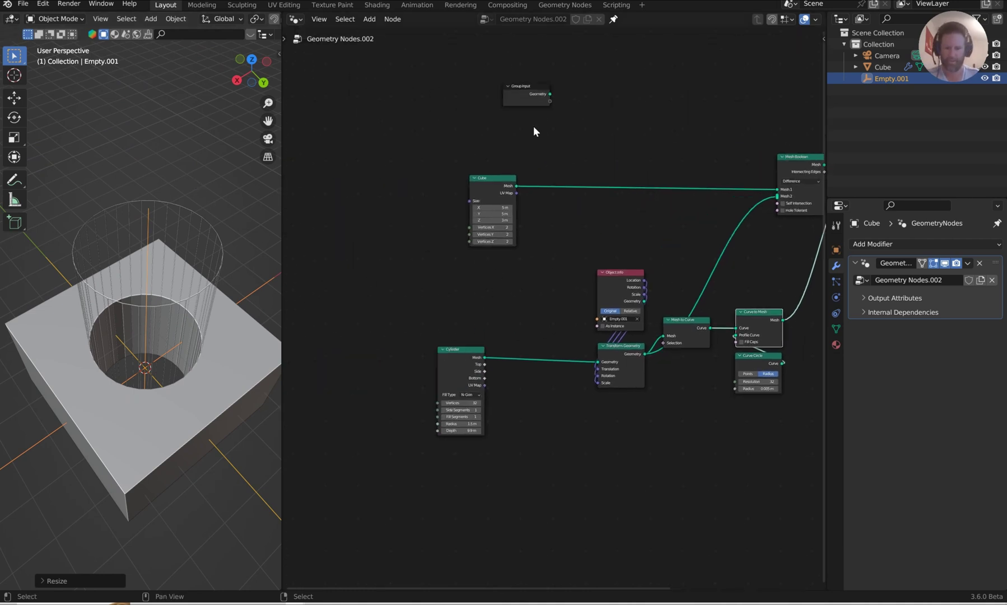
drag(526, 92, 426, 211)
scroll(506, 209, up, 3)
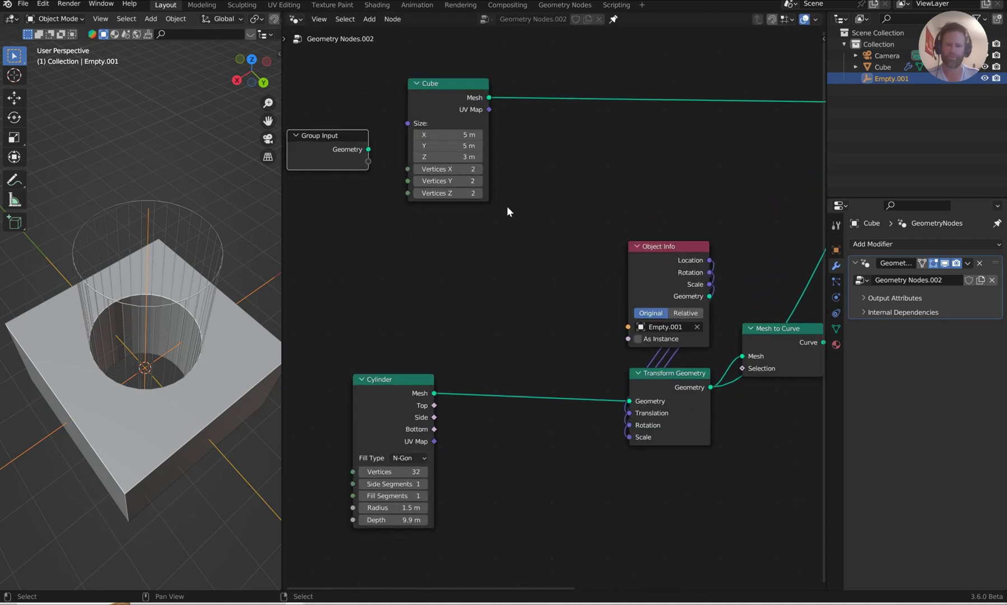
Move the Group Input node down beside the Cylinder node, next to its Radius and Depth inputs.
middle_drag(499, 200, 572, 309)
scroll(545, 229, up, 4)
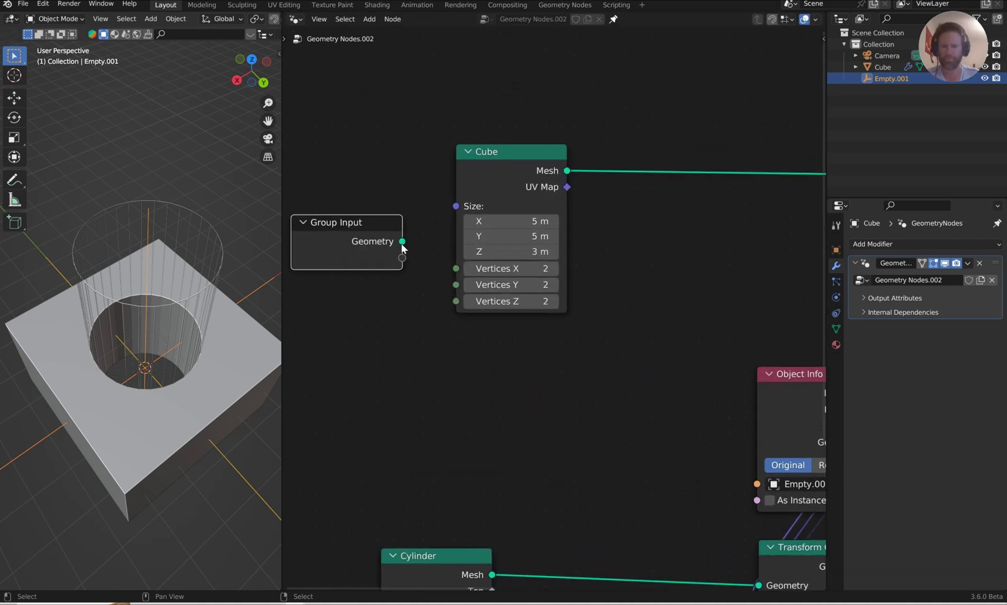
mouse_move(404, 242)
drag(403, 242, 350, 352)
click(366, 220)
middle_drag(417, 366, 539, 152)
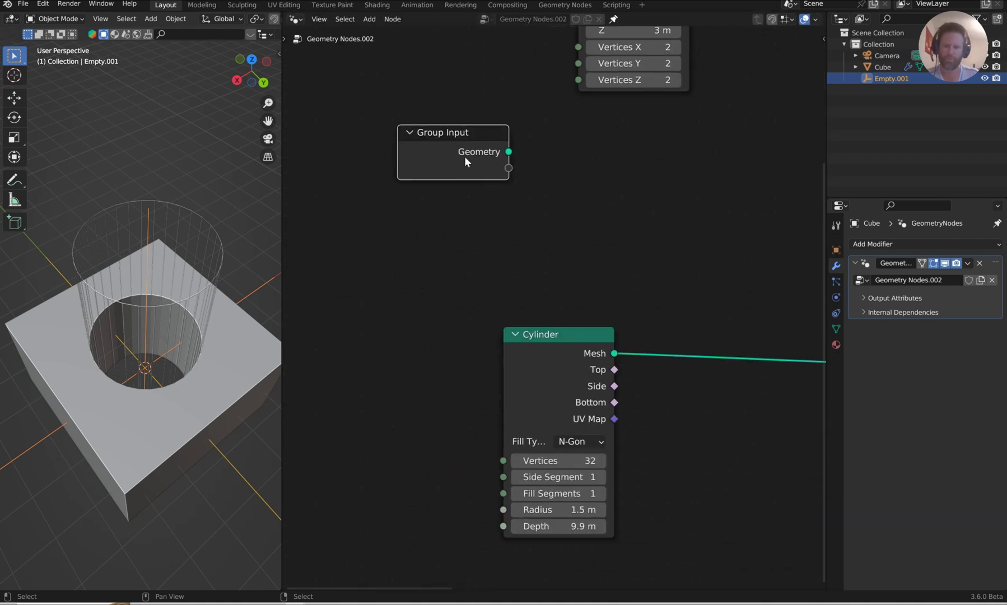
drag(459, 158, 436, 458)
middle_drag(582, 422, 599, 253)
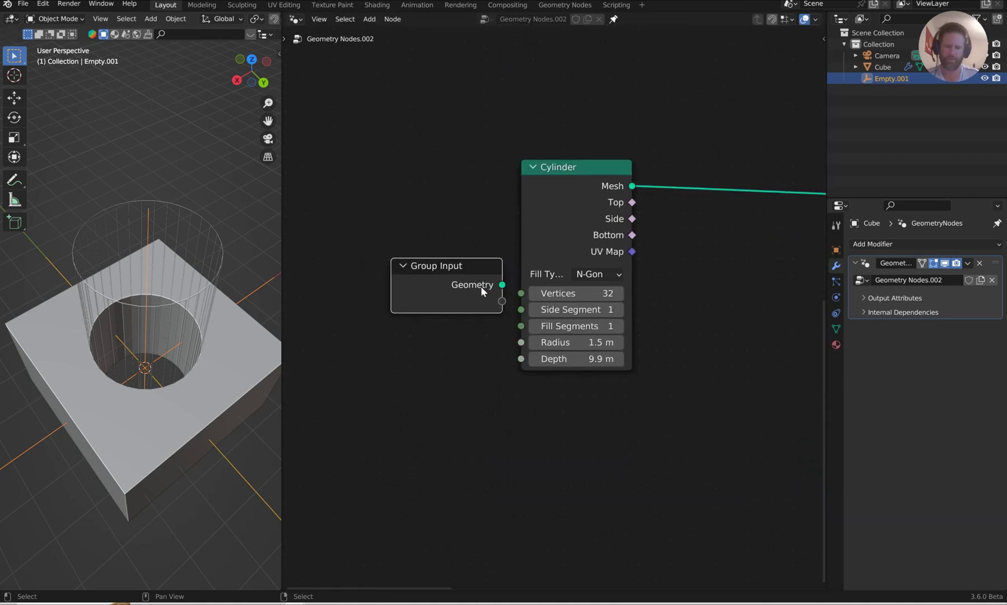
drag(476, 285, 453, 344)
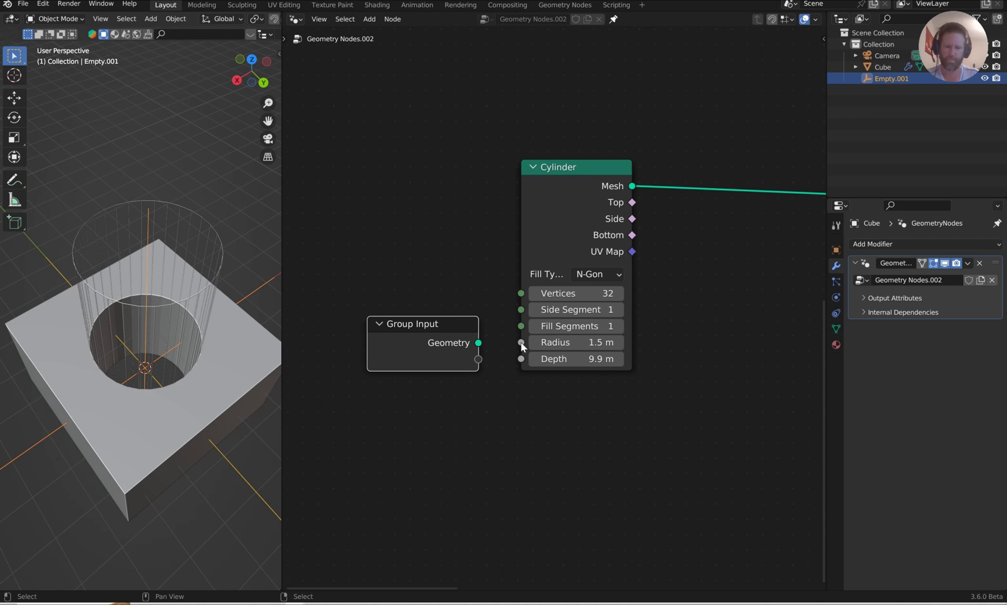
Expose the Cylinder's Radius and Depth and the Curve Circle's Radius as sockets on the Group Input node.
drag(522, 343, 492, 379)
scroll(327, 324, down, 2)
middle_drag(736, 273, 270, 333)
scroll(555, 296, up, 5)
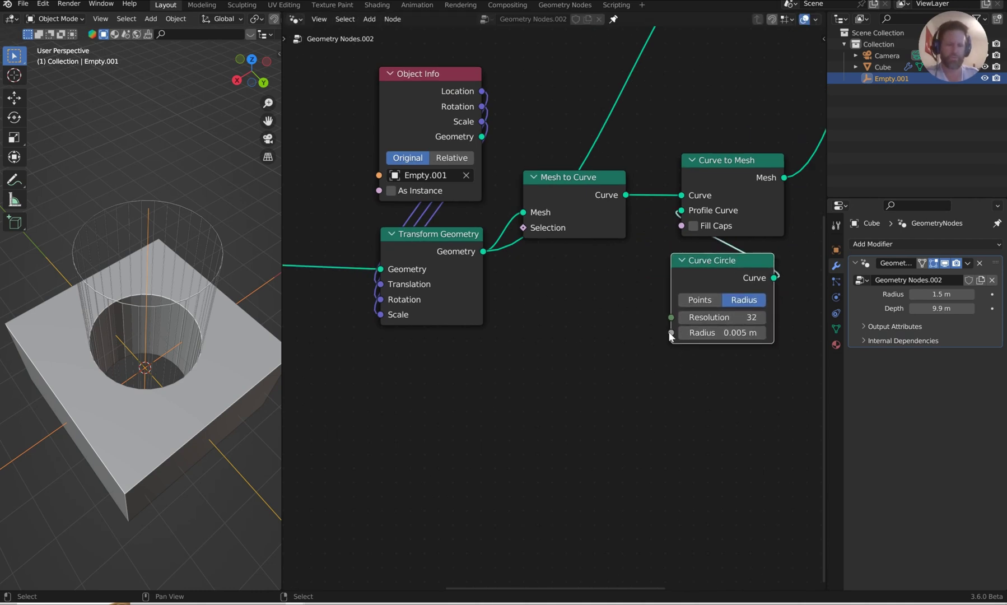
drag(679, 328, 355, 451)
Rename the group input that drives the Curve Circle's radius to "Wireframe Radius".
key(n)
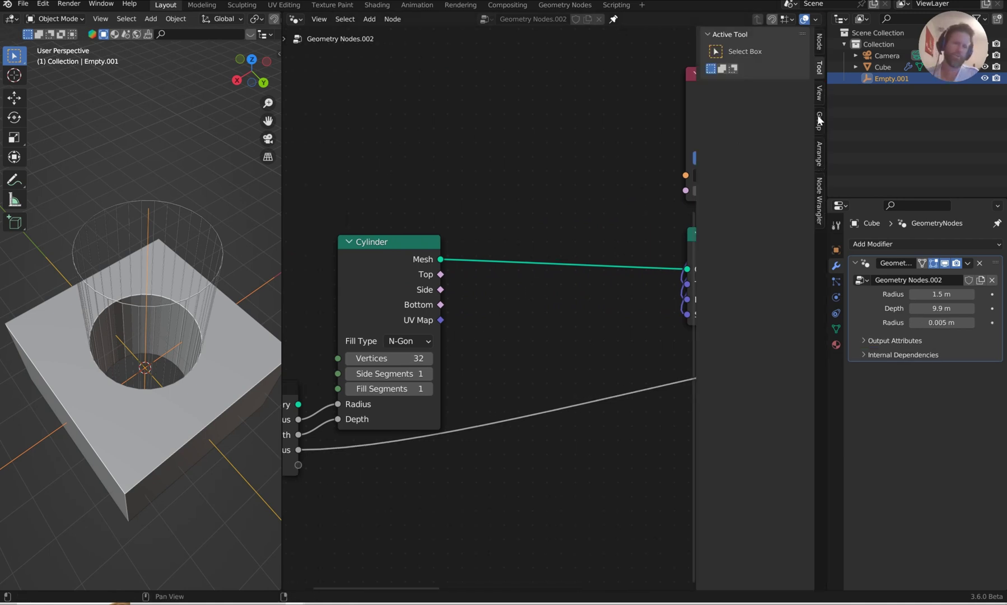
click(819, 42)
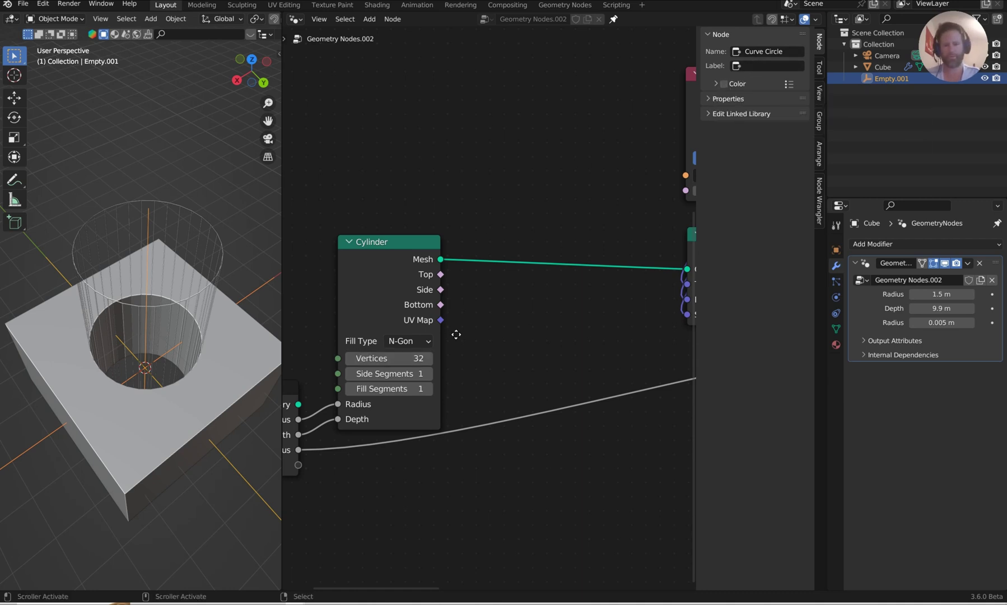
middle_drag(509, 323, 501, 302)
scroll(535, 321, down, 1)
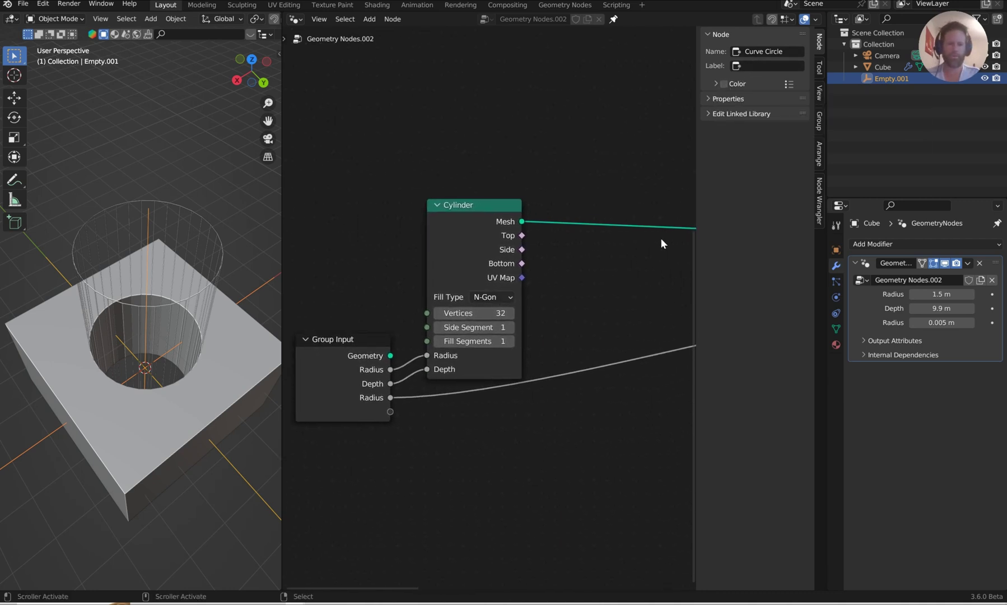
click(819, 120)
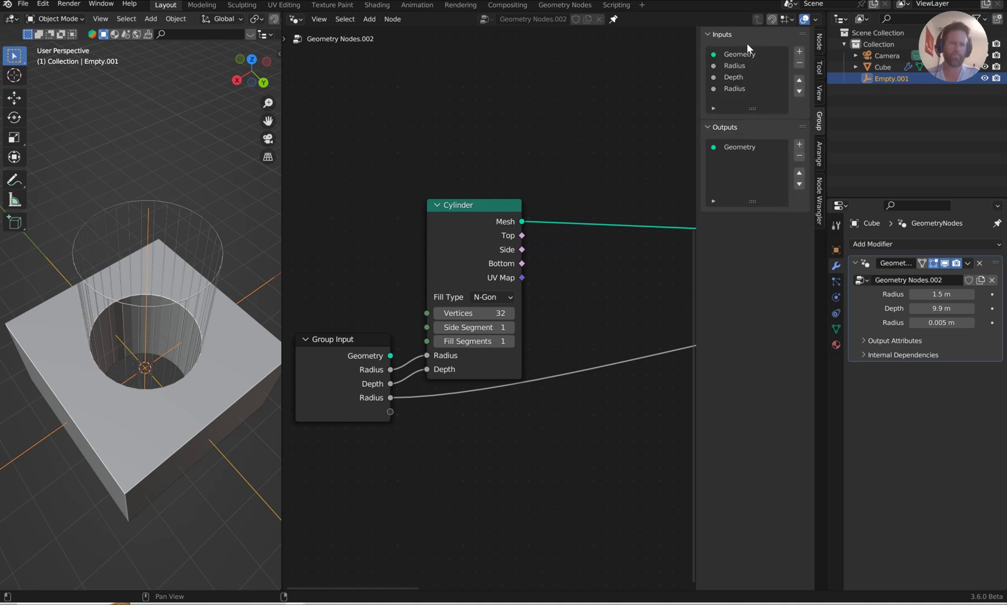
double_click(742, 88)
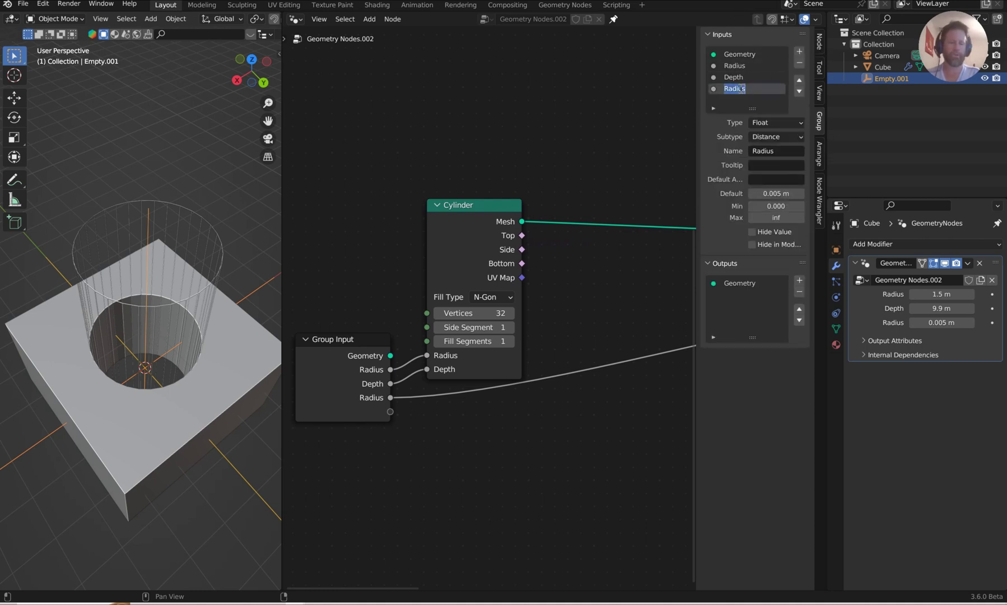
key(Home)
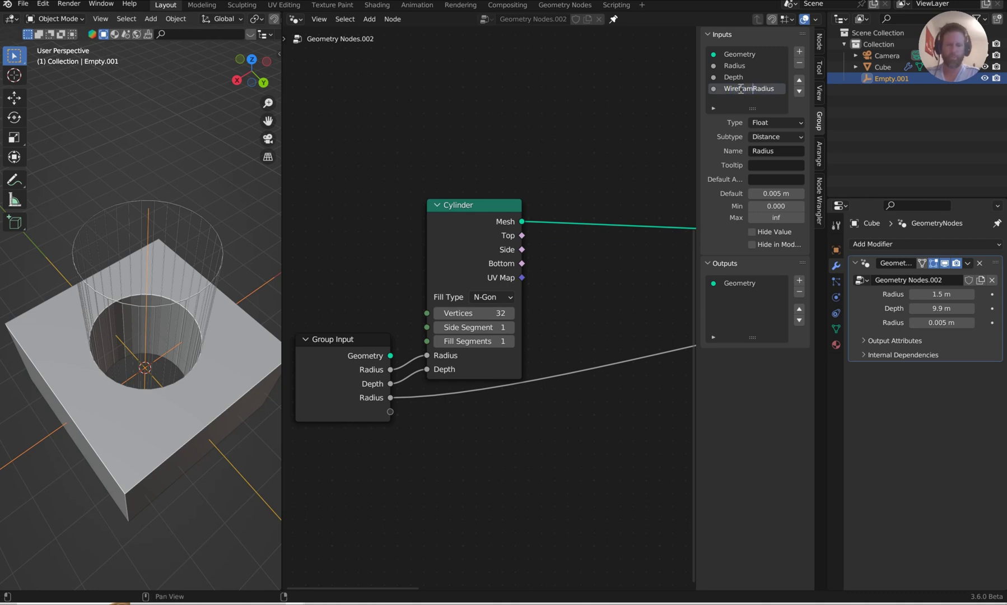
text(Wireframe)
key(Return)
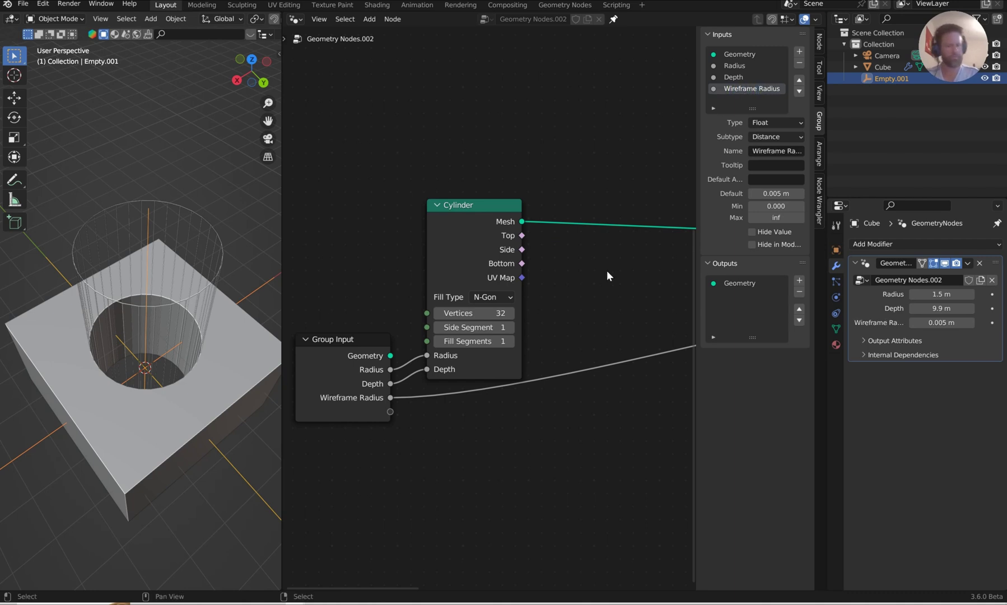
scroll(587, 299, down, 2)
key(n)
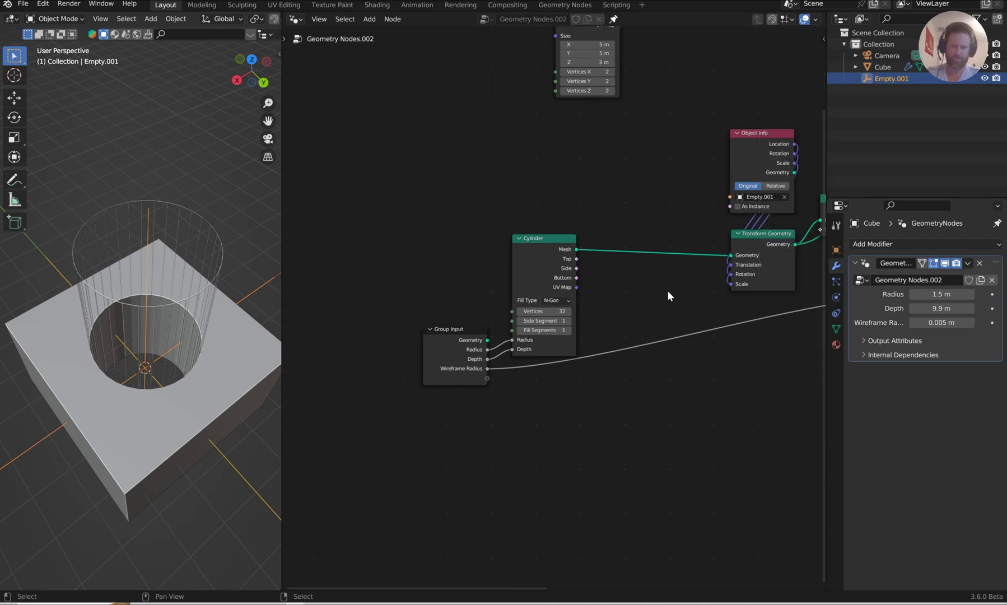
Expose the Object input of the Object Info node as a socket on the Group Input node.
scroll(595, 299, down, 3)
drag(572, 312, 569, 319)
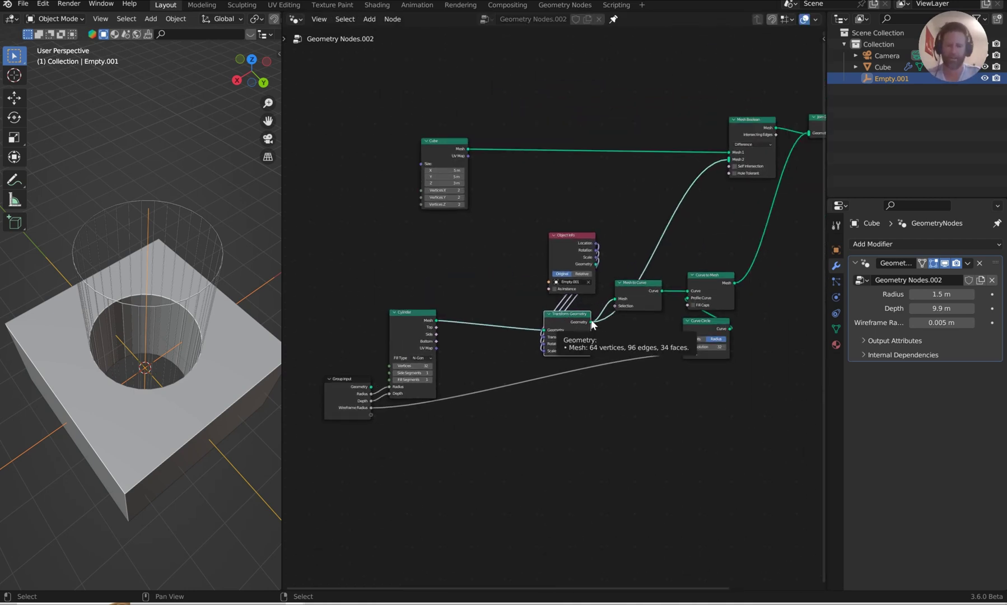
scroll(665, 318, up, 3)
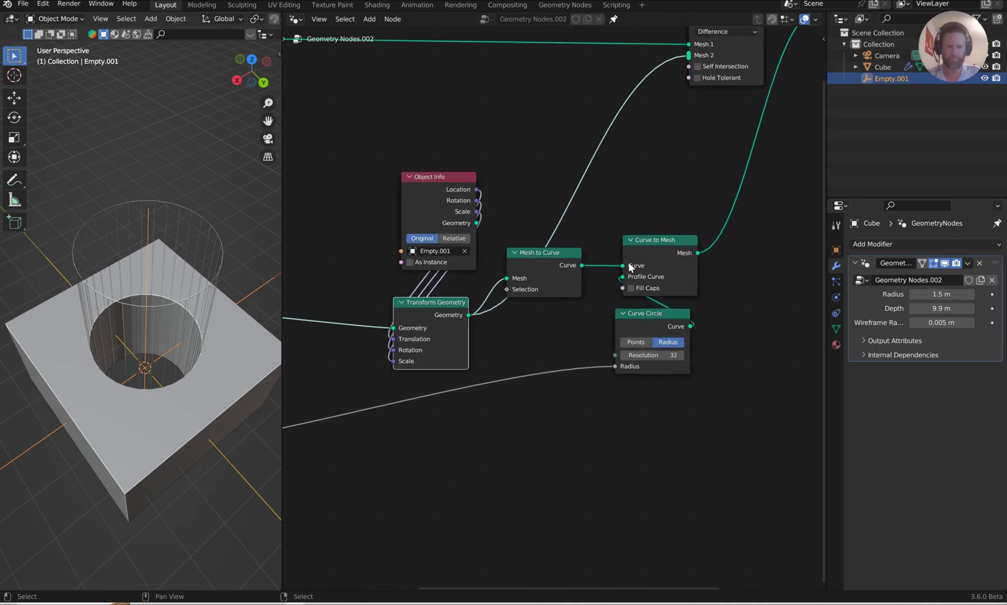
middle_drag(679, 181, 356, 189)
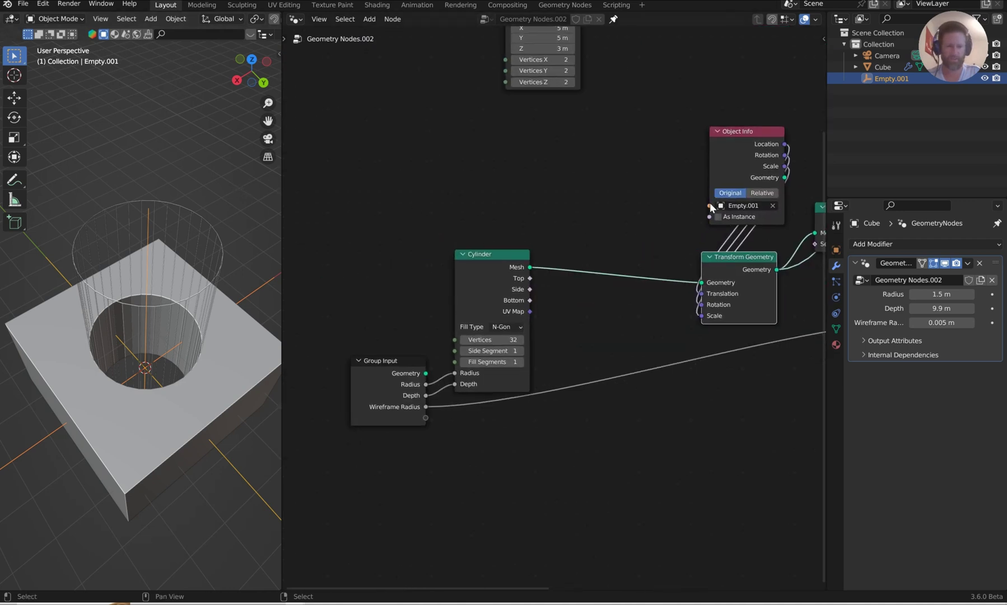
drag(710, 206, 426, 418)
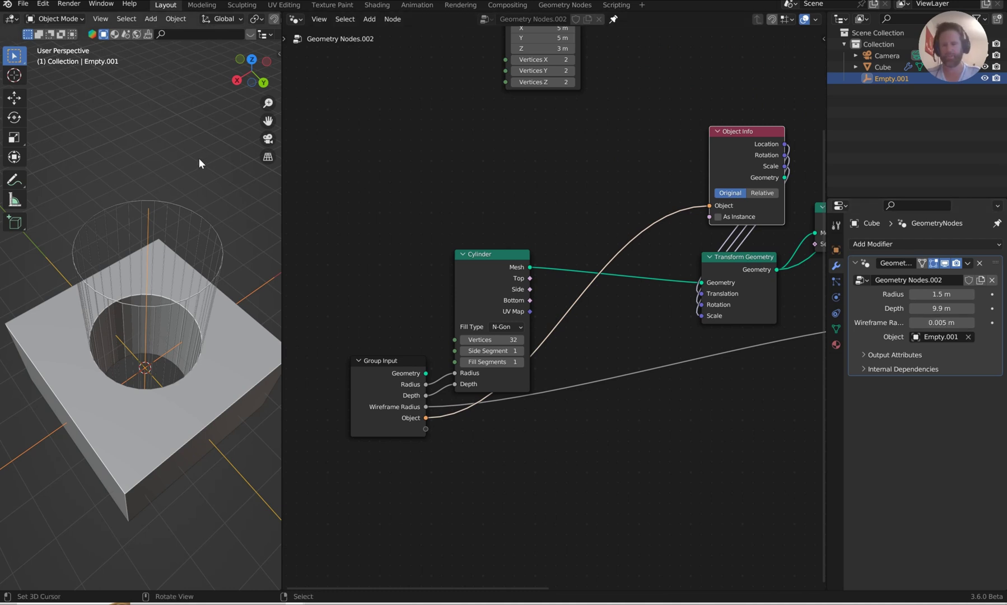
Add a sphere-shaped empty at the centre of the block.
scroll(199, 158, down, 2)
scroll(199, 160, down, 2)
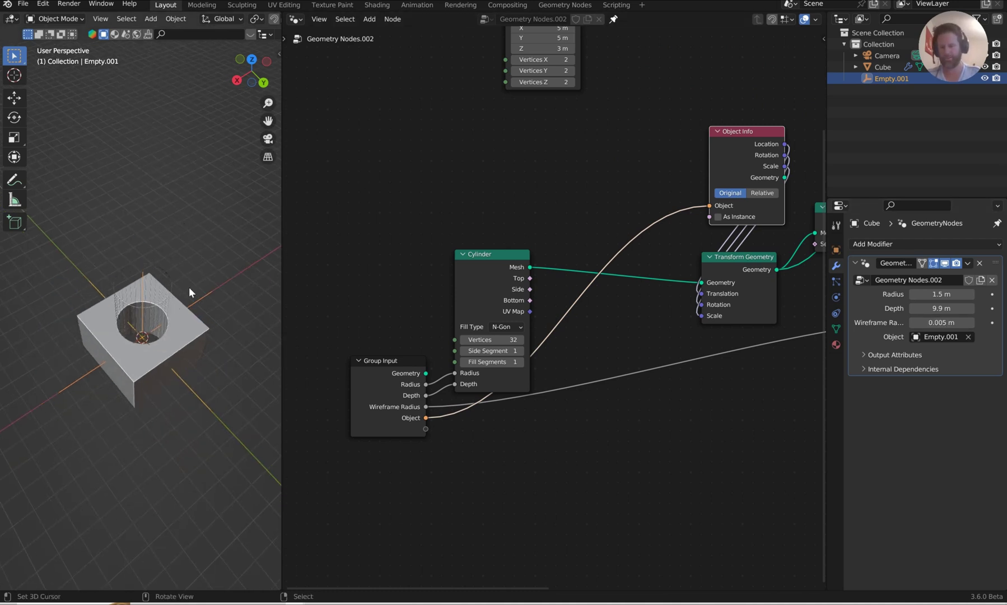
key(shift+a)
mouse_move(190, 172)
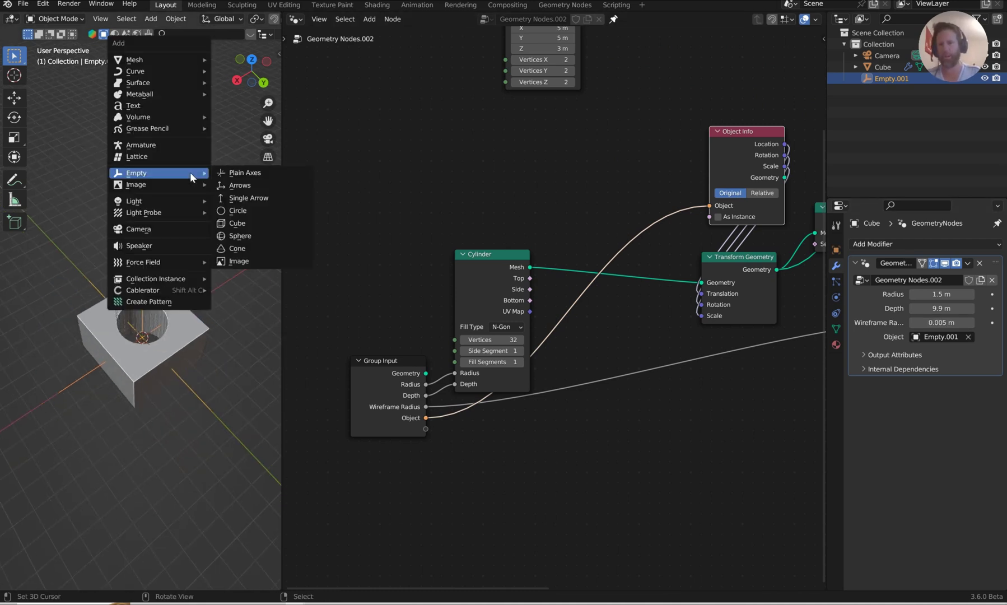
click(253, 235)
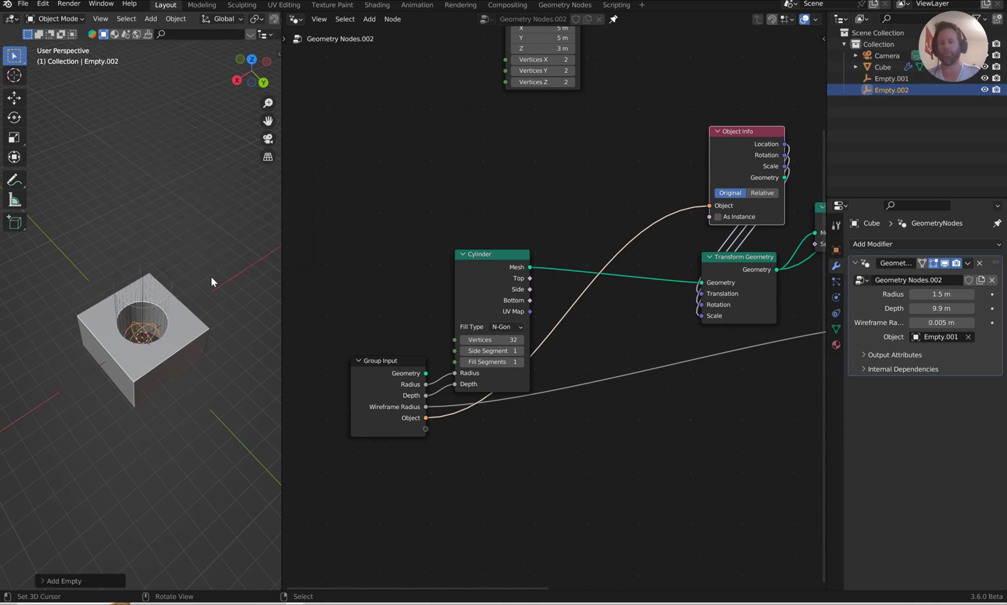
Scale the sphere empty up until it surrounds the whole block and apply its scale.
key(s)
click(199, 152)
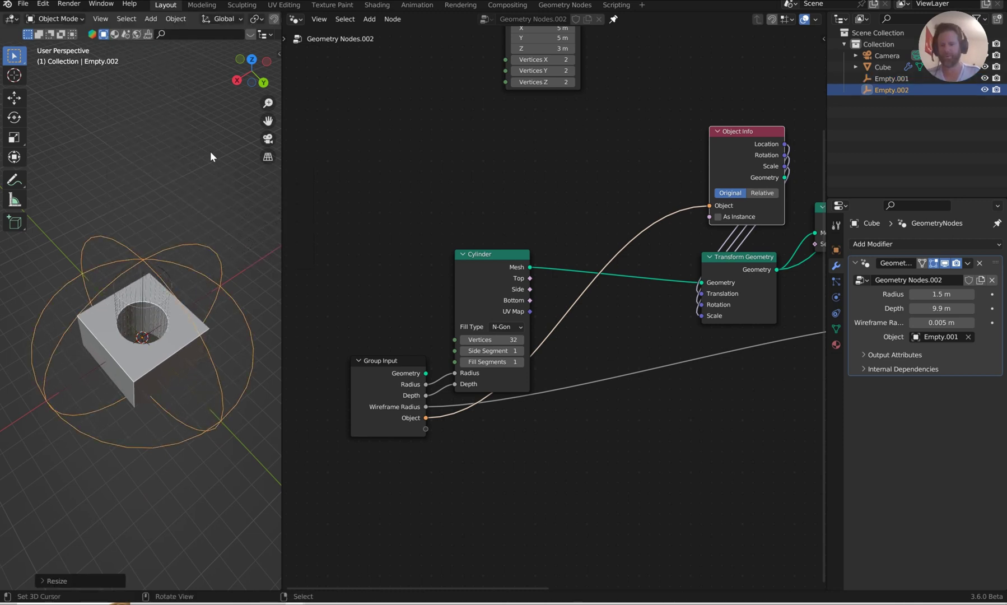
key(ctrl+a)
click(166, 150)
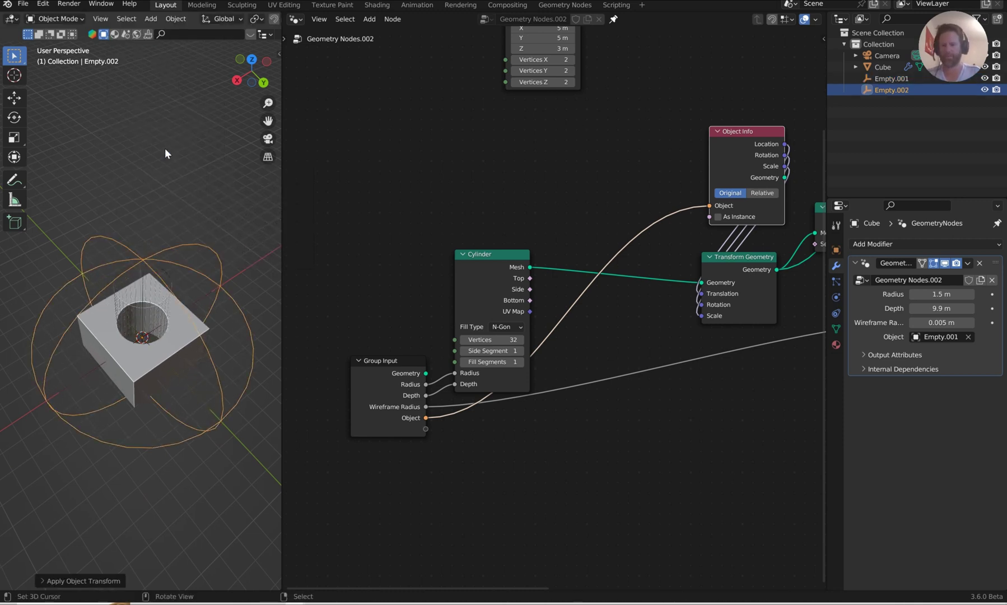
Delete Empty.001 and pick the sphere empty Empty.002 as the modifier's Object input.
click(142, 289)
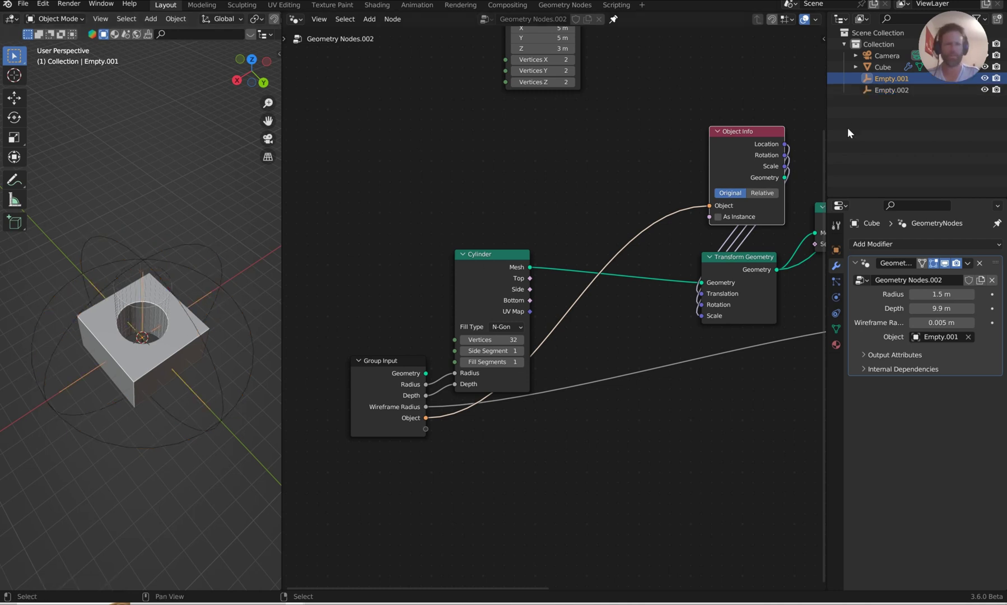
key(x)
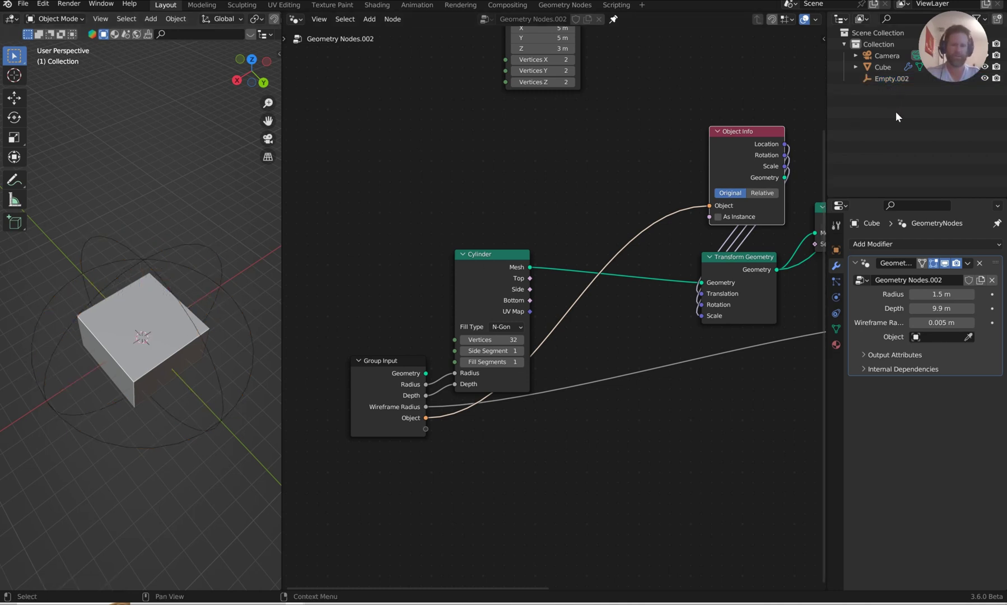
click(969, 336)
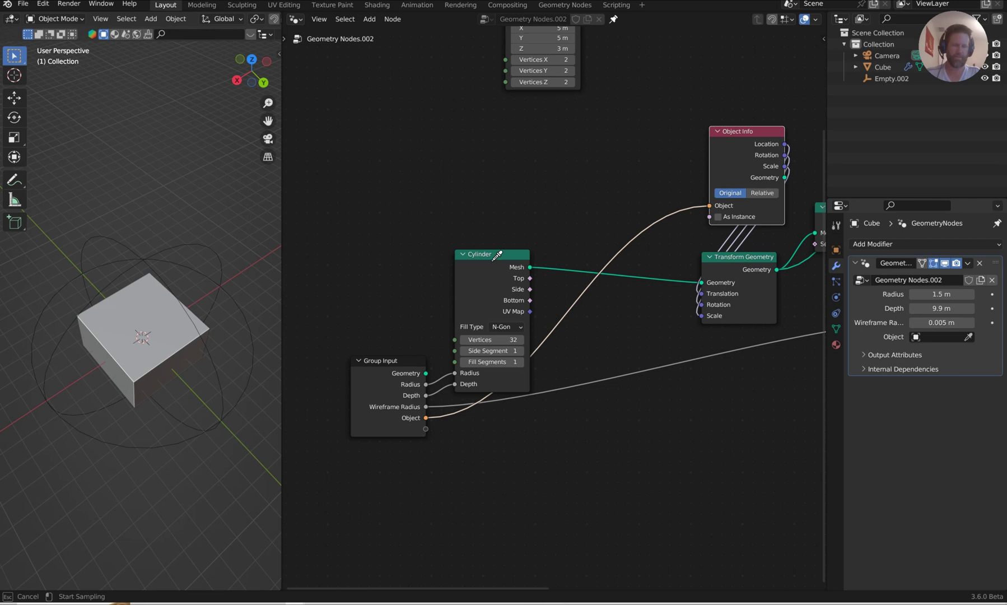
click(184, 244)
Try rotating Empty.002 about the global X axis to test how the cutter follows.
click(186, 247)
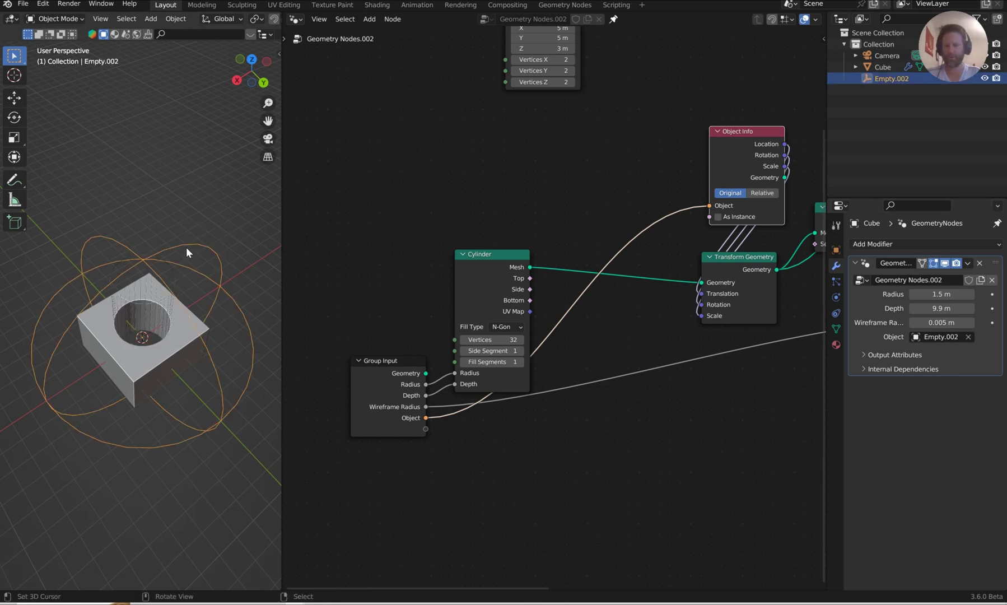
key(r)
key(x)
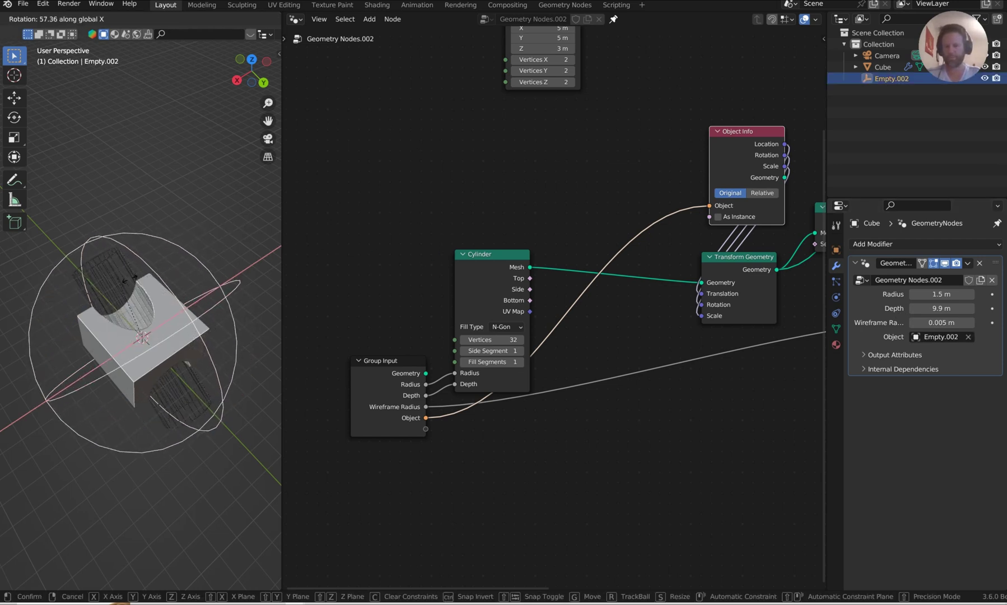
click(213, 258)
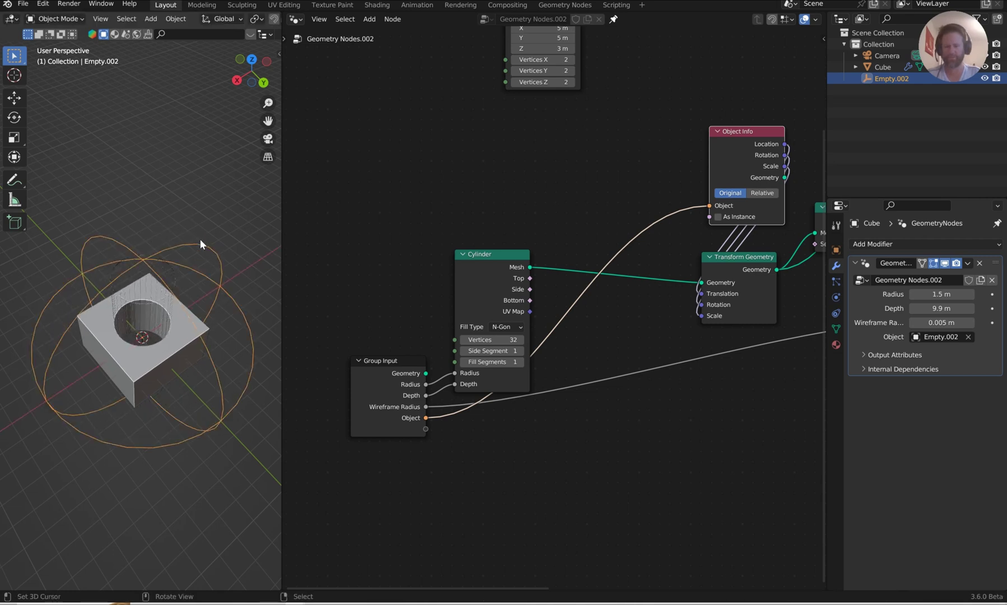
Switch the 3D viewport to Material Preview shading.
drag(482, 256, 496, 195)
middle_drag(588, 258, 312, 305)
middle_drag(687, 229, 567, 276)
mouse_move(567, 276)
mouse_down()
mouse_move(574, 256)
mouse_move(563, 263)
mouse_move(572, 273)
mouse_up()
scroll(232, 18, down, 6)
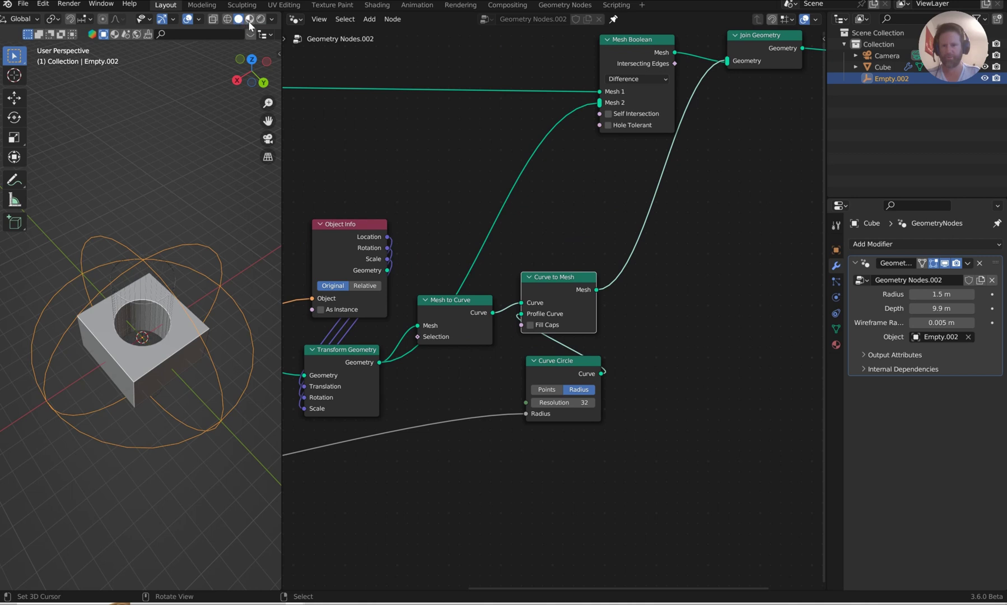
click(250, 20)
Insert a Set Material node on the link between Curve to Mesh and Join Geometry.
middle_drag(671, 218, 657, 217)
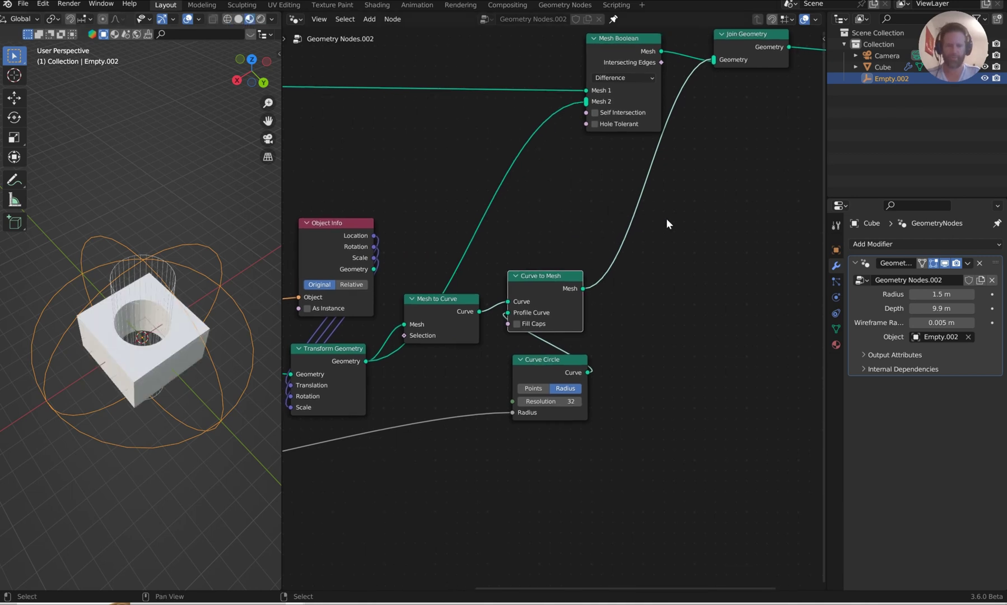
key(shift+a)
text(set)
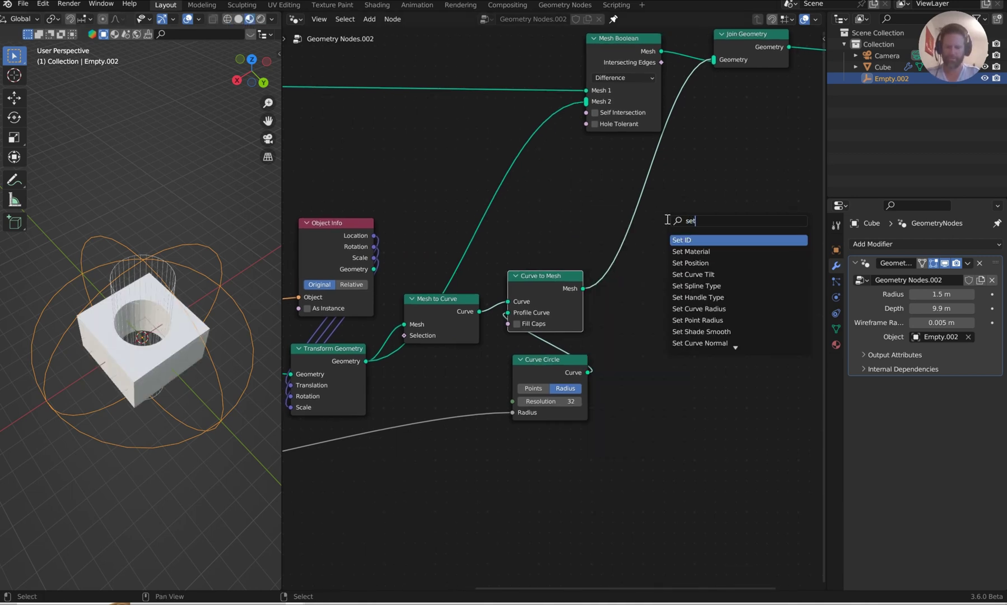
text( m)
click(703, 240)
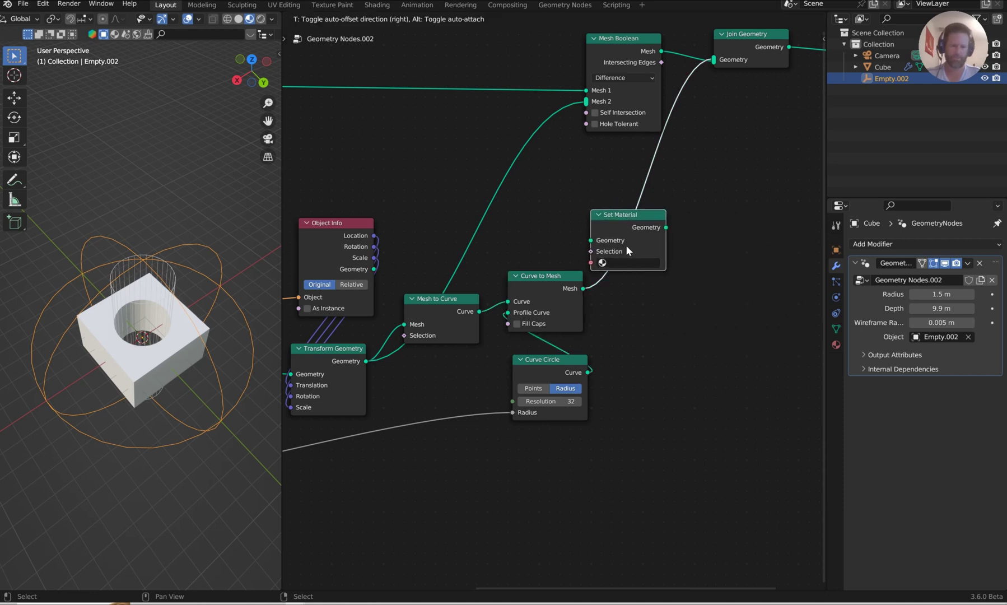
click(626, 245)
scroll(661, 243, up, 3)
Add a second material slot with a new material to the Cube, and select the first slot's material.
click(836, 344)
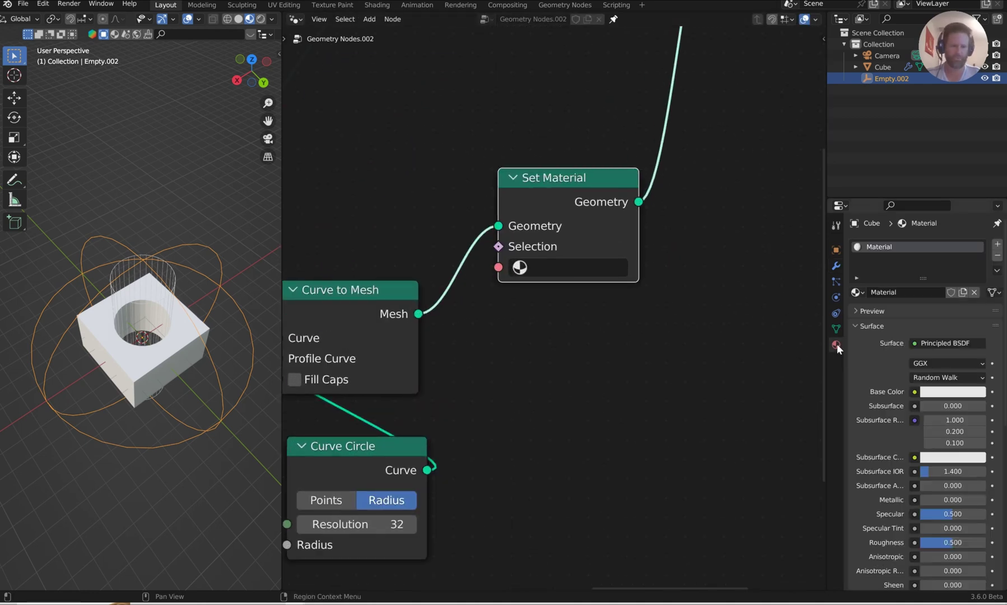
click(998, 244)
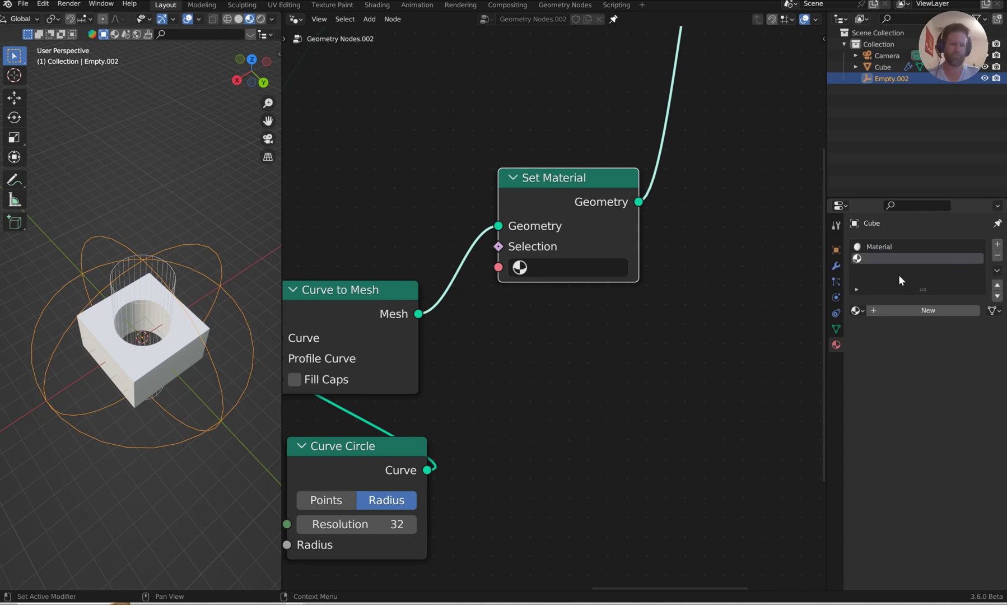
click(897, 311)
click(897, 247)
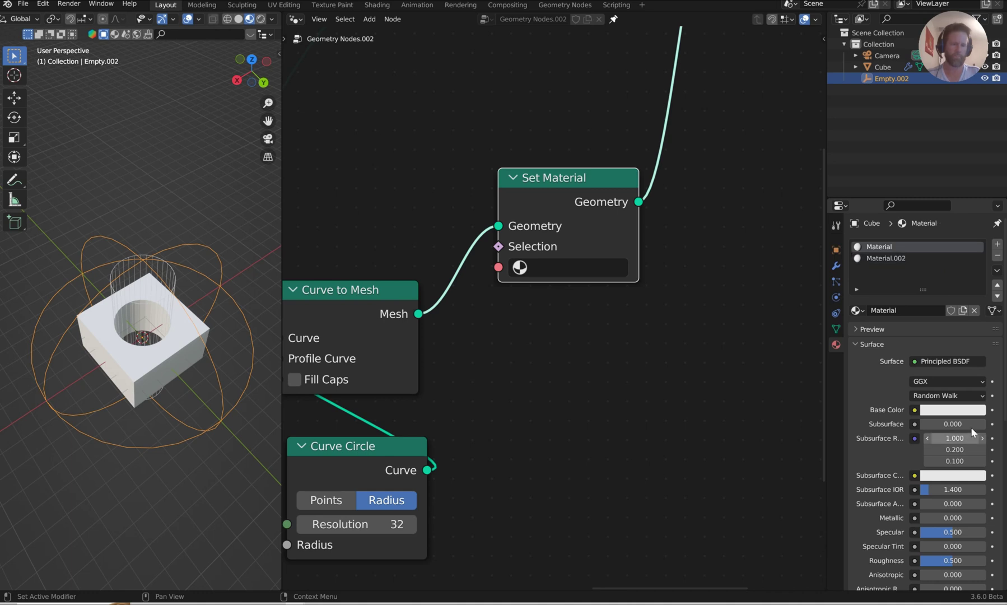
Set the base color of Material to orange and the base color of Material.002 to bright green.
click(958, 410)
drag(913, 318, 912, 326)
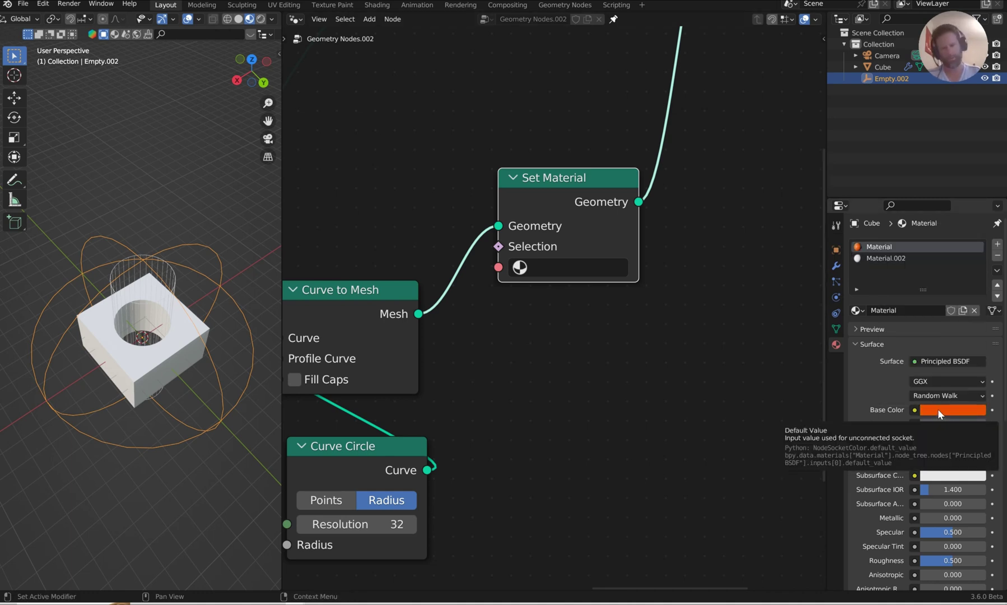
click(909, 265)
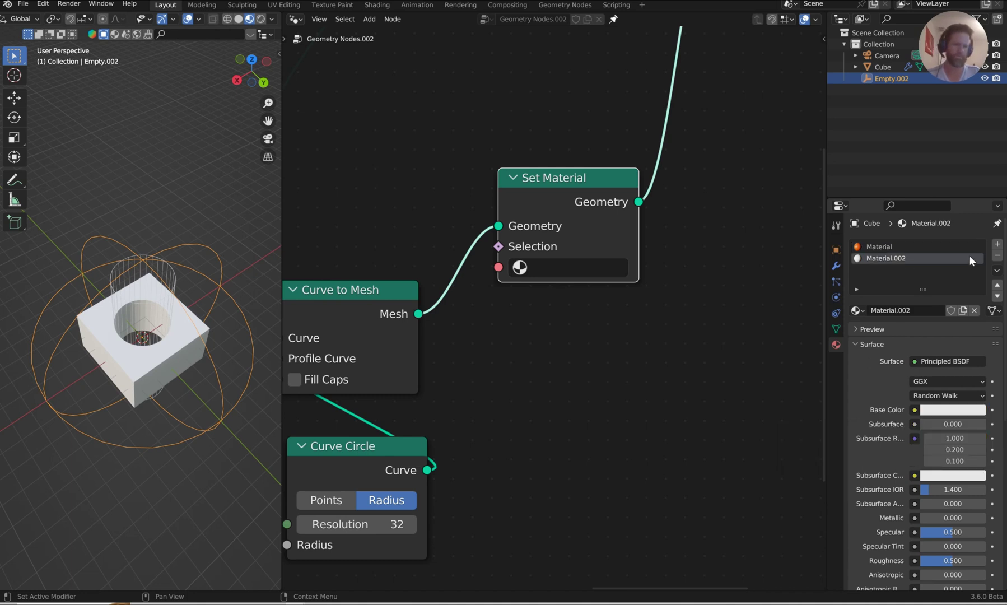
click(956, 410)
click(912, 247)
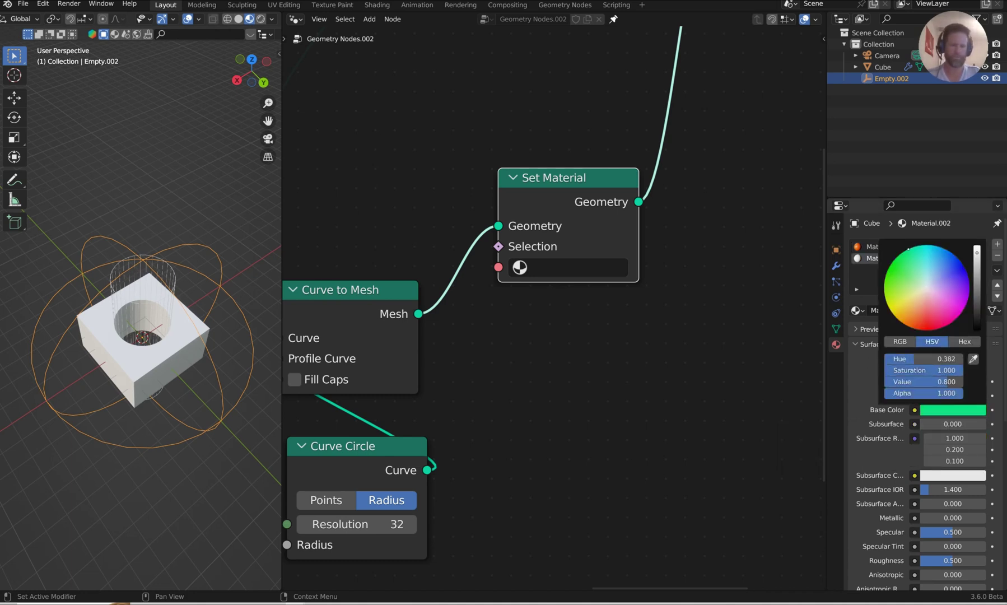
drag(912, 247, 889, 268)
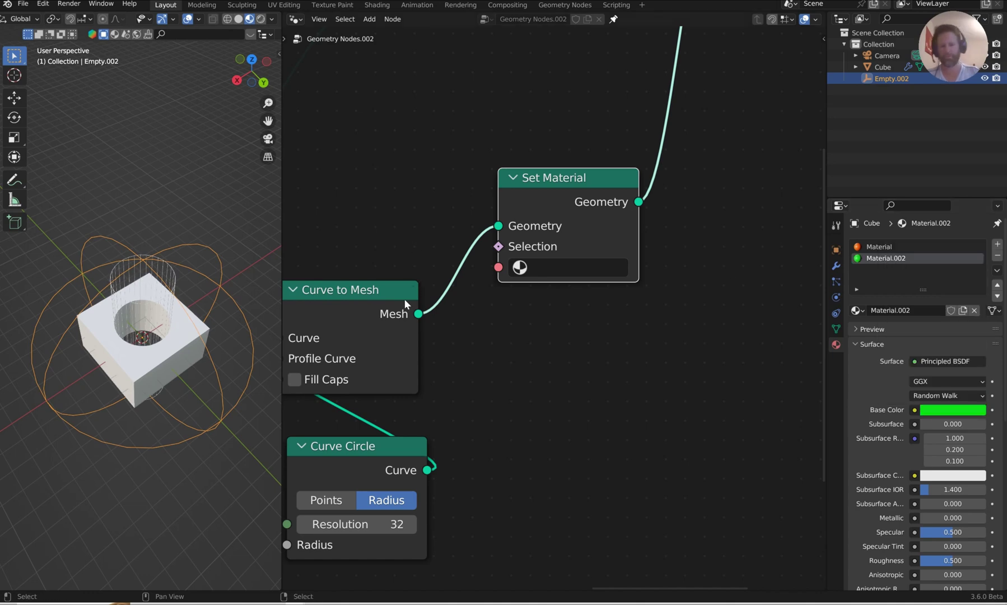
Assign Material.002 to the Set Material node of the wireframe cutter display.
click(560, 267)
click(568, 332)
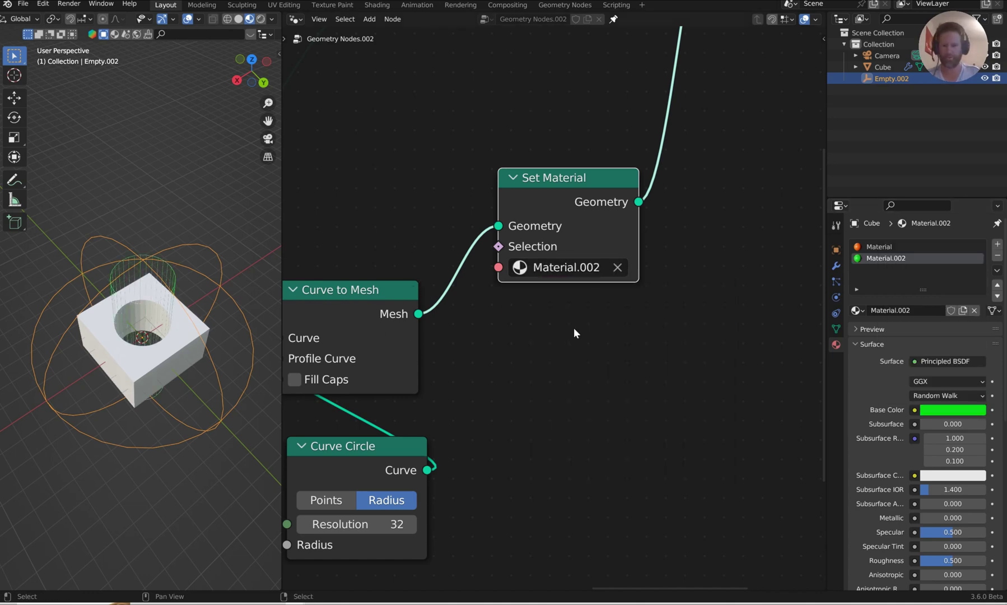
middle_drag(180, 270, 205, 231)
scroll(218, 244, up, 5)
scroll(217, 244, down, 2)
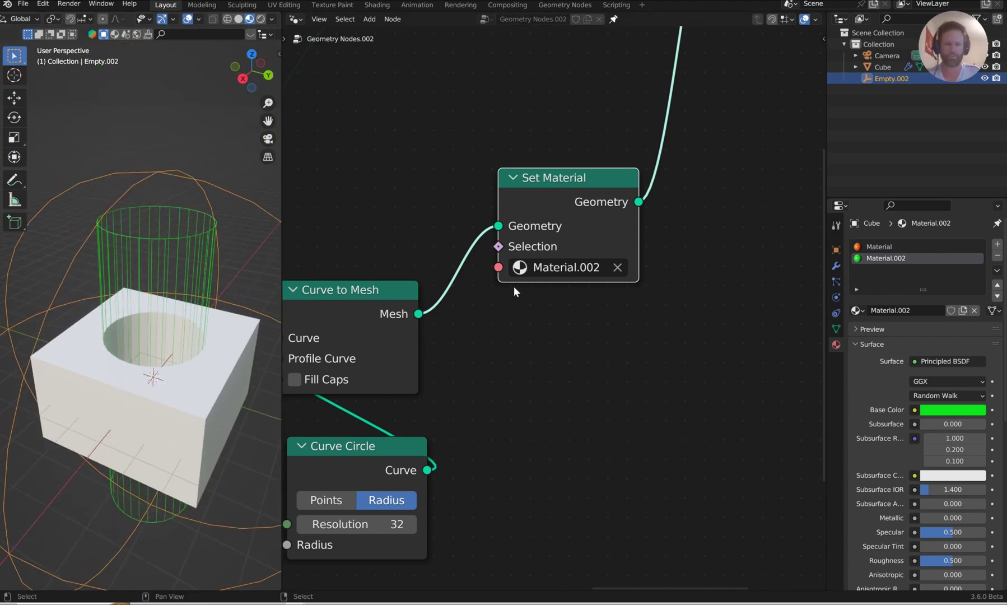
Insert a Set Material node on the link between the Cube node and Mesh Boolean, and assign Material.001 to it.
scroll(560, 286, down, 3)
middle_drag(571, 285, 764, 289)
scroll(548, 234, down, 2)
middle_drag(547, 234, 687, 297)
drag(406, 187, 428, 188)
key(shift+a)
text(e)
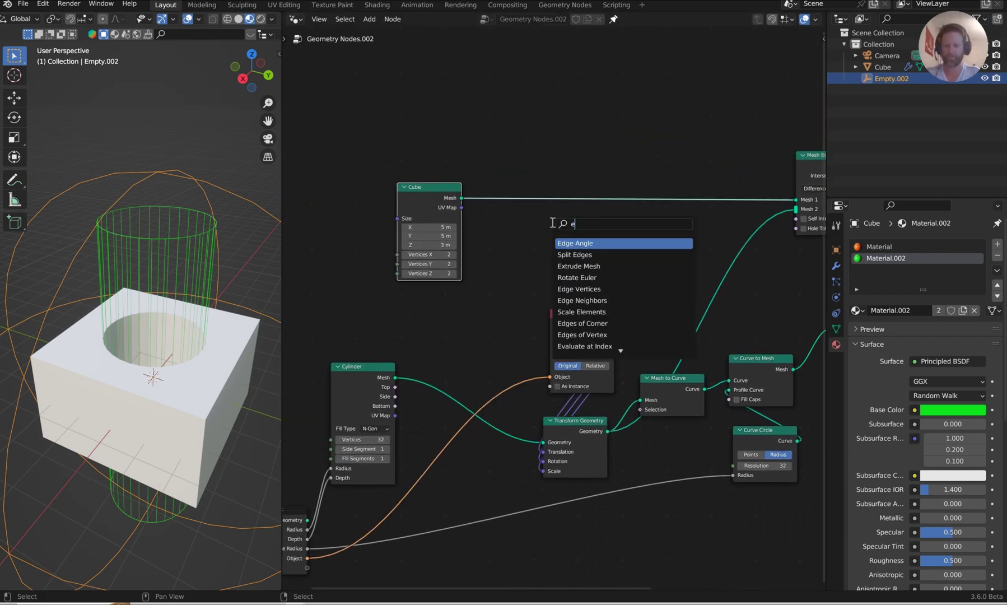
text(t mat)
click(607, 243)
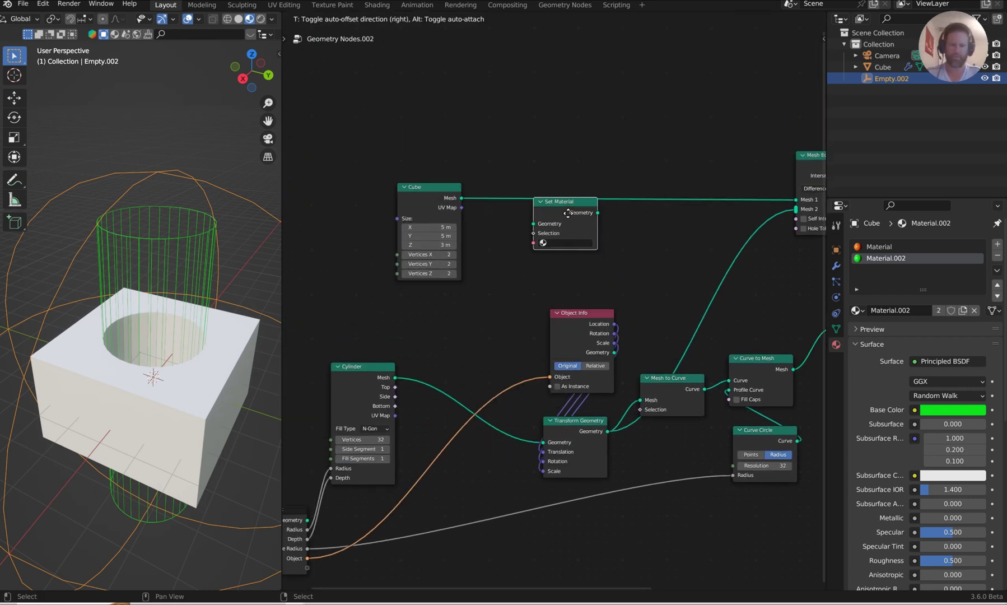
click(552, 213)
click(548, 225)
click(553, 247)
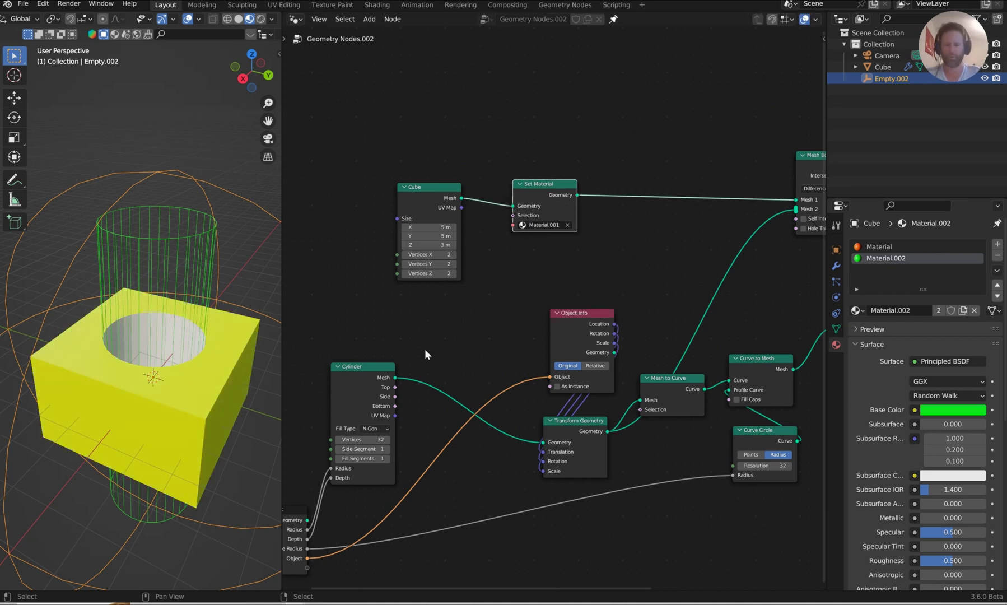
Duplicate the wireframe's Set Material node and insert the copy between Transform Geometry and the Mesh 2 input of Mesh Boolean.
middle_drag(670, 348, 409, 391)
mouse_move(581, 213)
mouse_down()
mouse_move(436, 221)
mouse_move(514, 199)
mouse_move(573, 200)
mouse_up()
click(587, 354)
key(shift+d)
click(426, 312)
scroll(502, 352, down, 1)
middle_drag(507, 353, 570, 302)
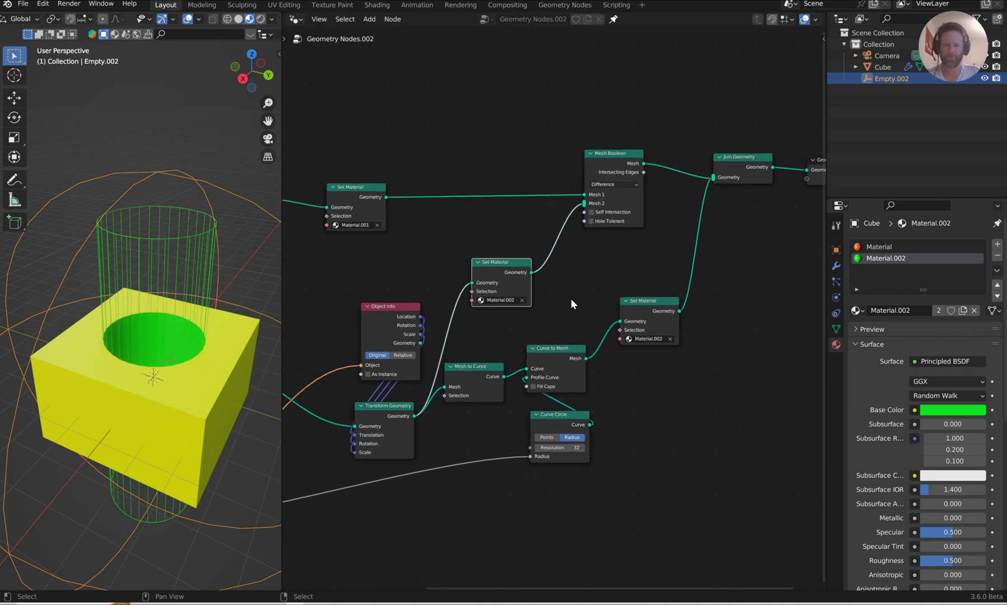
Assign the orange Material to the Set Material node feeding Mesh 2.
scroll(552, 305, up, 4)
click(510, 299)
click(501, 298)
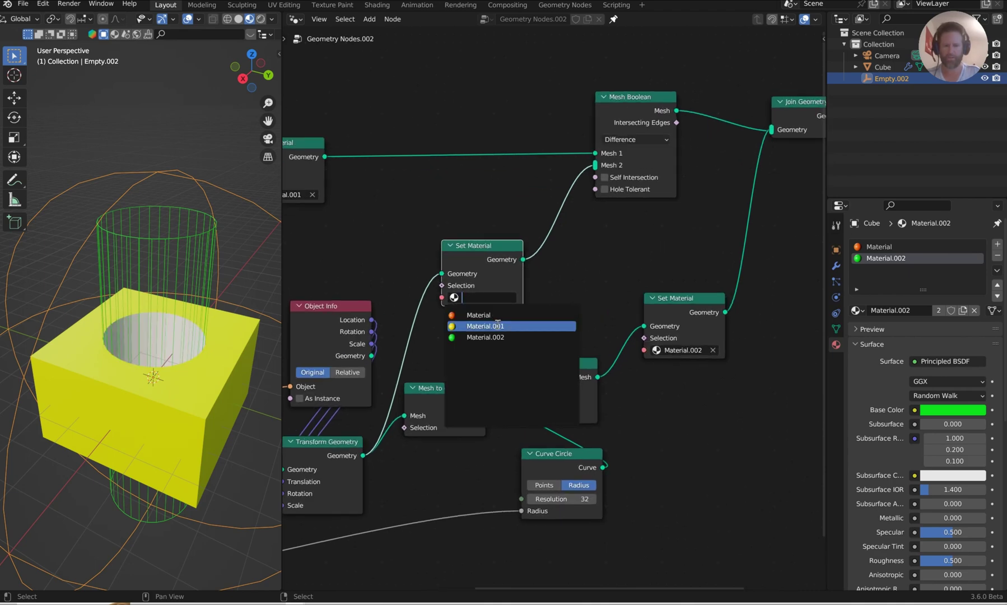
click(486, 315)
Rotate Empty.002 about the global X axis to about -51° and inspect the cut surface.
middle_drag(185, 272, 195, 222)
key(r)
key(x)
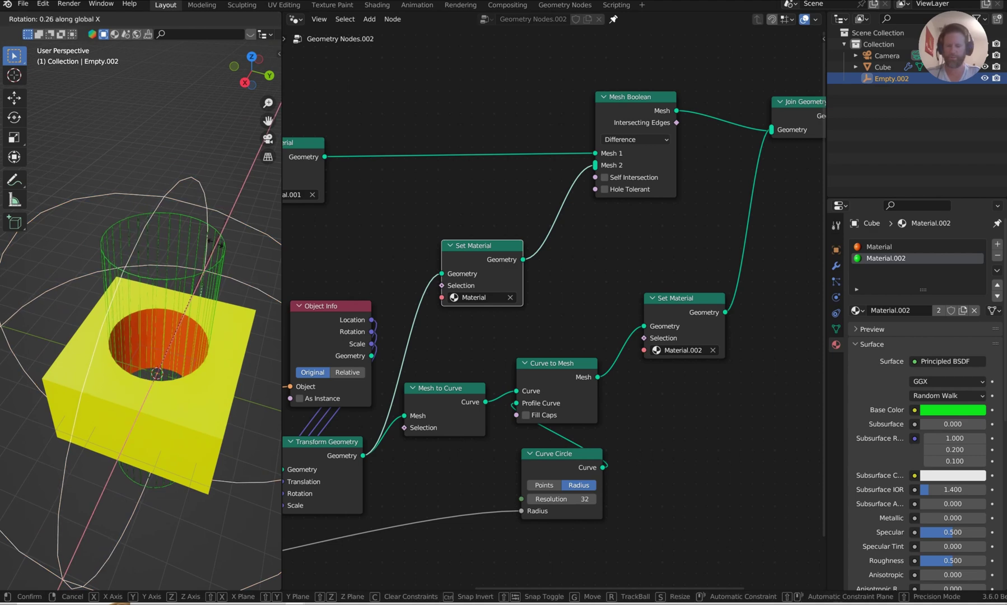
click(260, 339)
middle_drag(237, 338, 185, 215)
scroll(190, 313, up, 3)
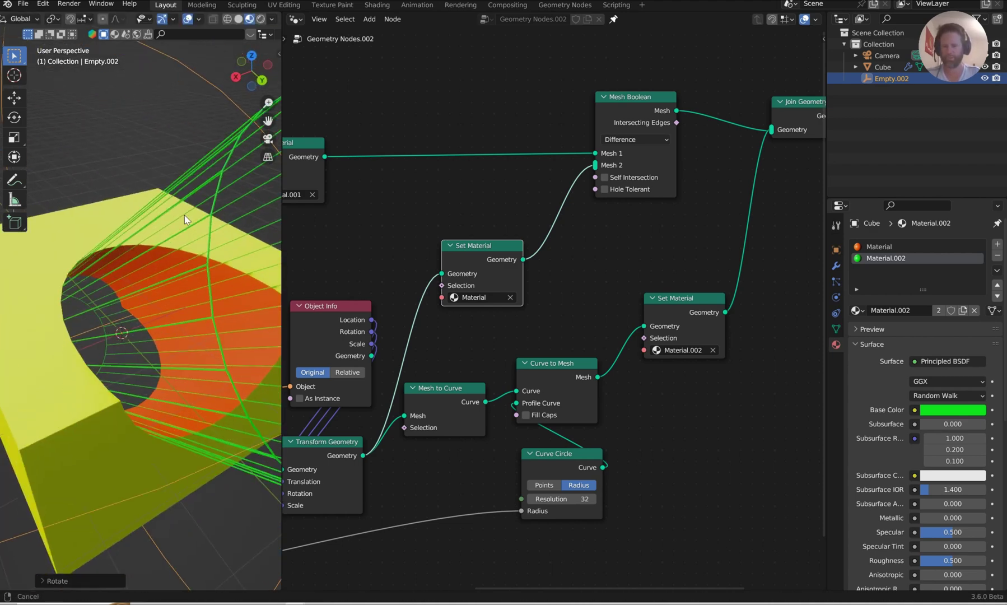
Expose the material of the wireframe's Set Material node as a group input.
click(836, 265)
click(998, 224)
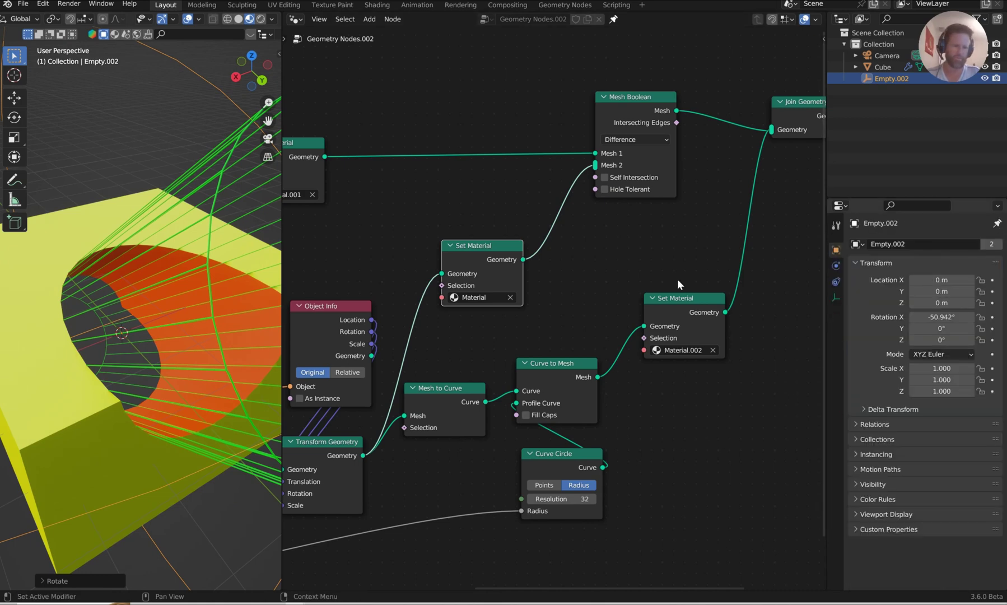
scroll(518, 330, down, 1)
scroll(517, 330, down, 1)
middle_drag(573, 349, 754, 303)
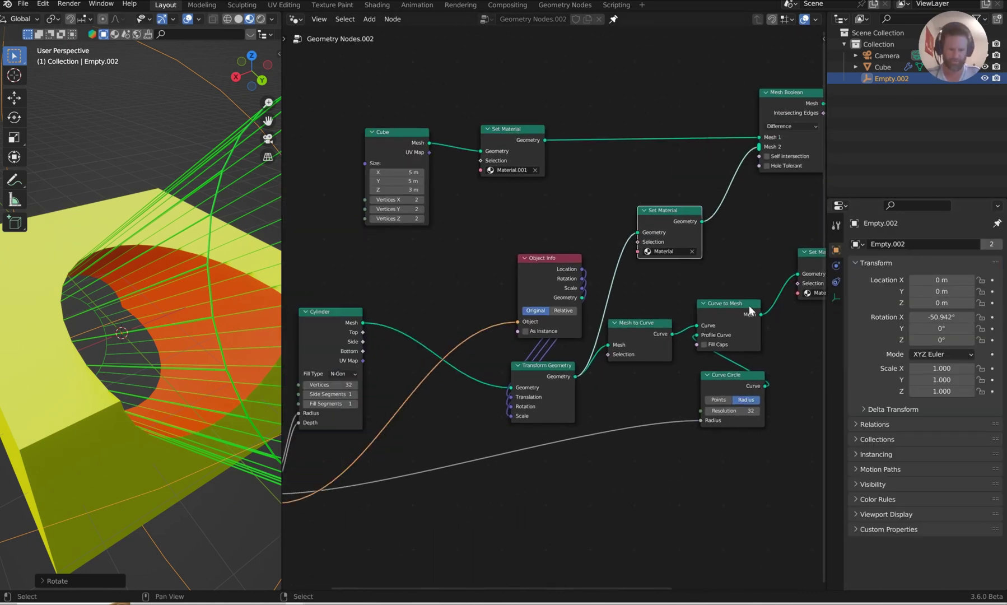
drag(799, 293, 519, 476)
mouse_move(488, 417)
mouse_down()
mouse_move(417, 284)
mouse_move(389, 281)
mouse_move(341, 331)
mouse_move(497, 464)
mouse_move(493, 434)
mouse_up()
key(Home)
key(shift+d)
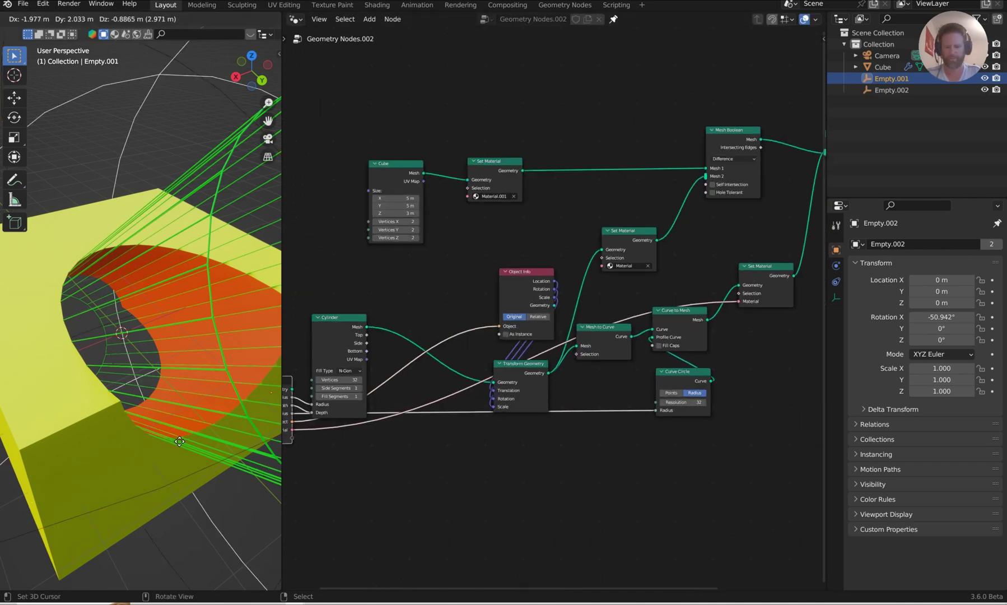
right_click(140, 429)
scroll(85, 340, down, 5)
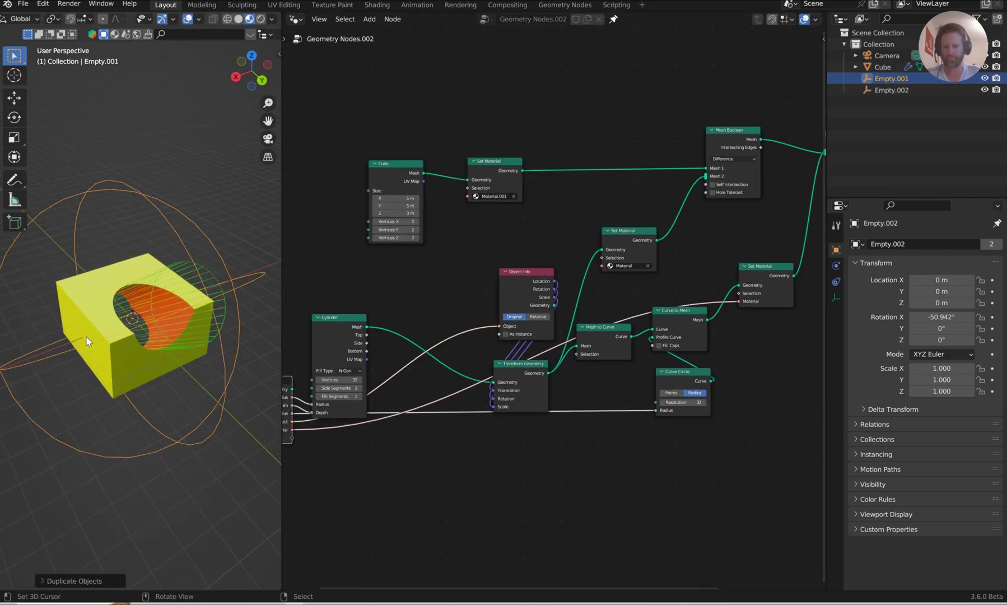
key(ctrl+z)
Duplicate the Group Input node and place the copy below the node network.
middle_drag(290, 393, 369, 346)
key(shift+d)
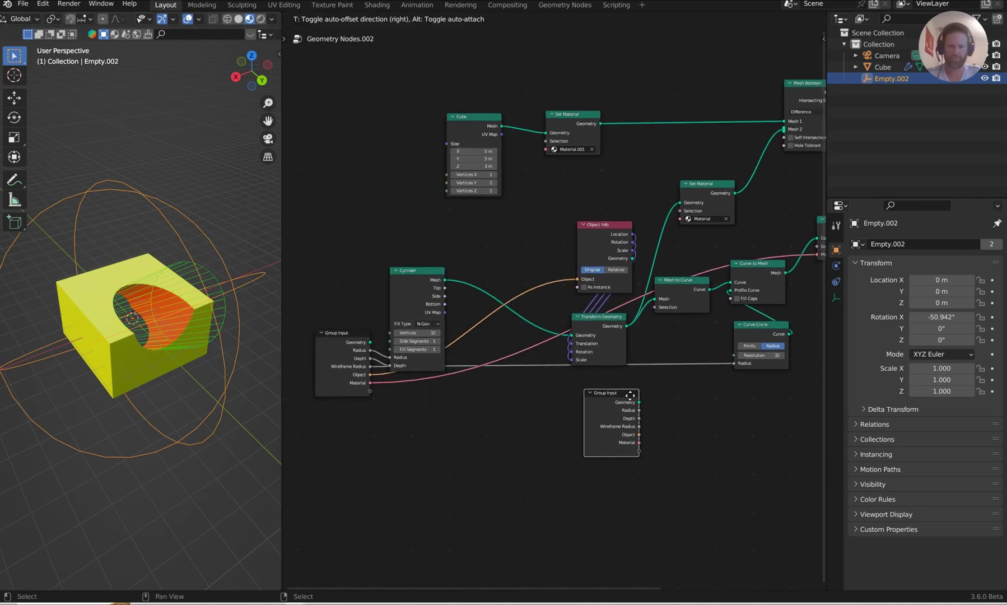
click(709, 380)
Stack the wireframe's Set Material, Curve to Mesh and Curve Circle nodes in one compact column.
middle_drag(651, 275, 396, 154)
scroll(568, 279, up, 7)
middle_drag(540, 240, 626, 406)
drag(566, 238, 710, 244)
drag(427, 254, 571, 245)
drag(560, 327, 685, 306)
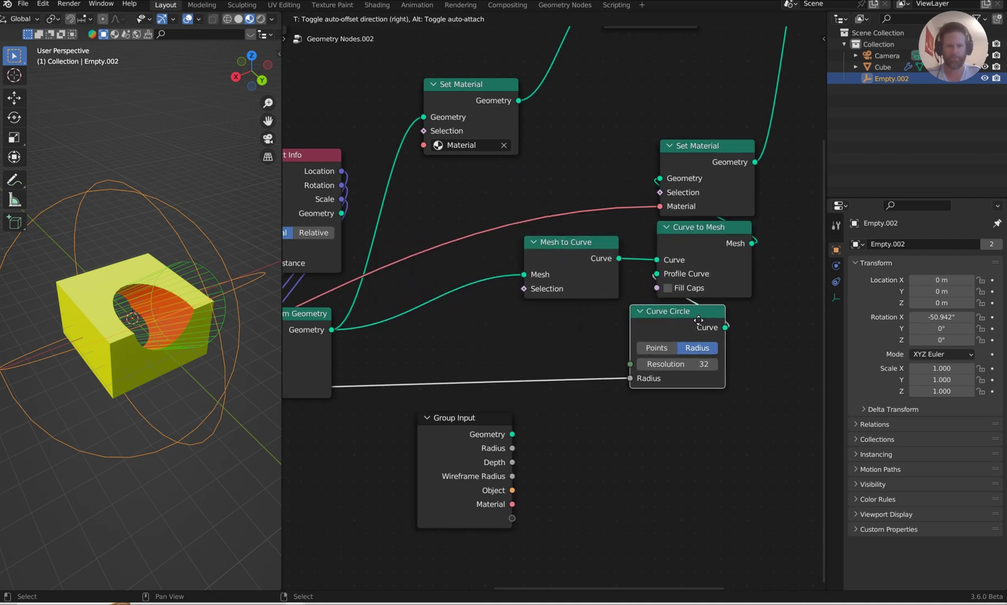
Stack the cutter's Set Material, Mesh to Curve and Transform Geometry nodes in a column beside the wireframe nodes.
middle_drag(506, 331, 599, 309)
scroll(598, 309, down, 1)
drag(412, 307, 675, 300)
drag(574, 147, 666, 215)
mouse_move(651, 159)
mouse_down()
mouse_move(652, 123)
mouse_move(653, 162)
mouse_up()
Place the duplicate Group Input beside the cutter's Set Material node and expose that node's material as a second material input.
drag(560, 401, 550, 74)
drag(616, 208, 594, 155)
middle_drag(599, 155, 504, 268)
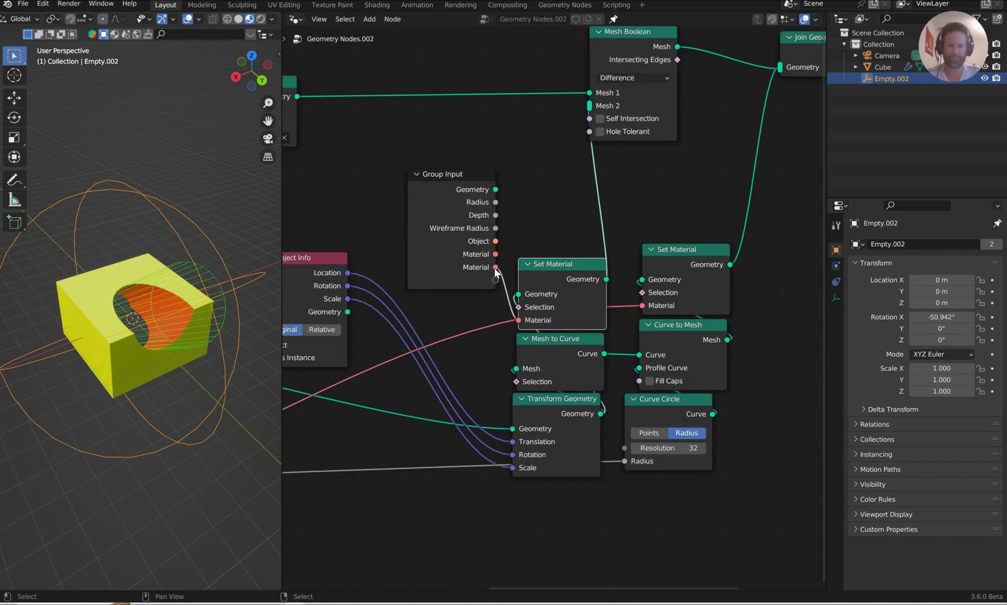
drag(494, 268, 504, 288)
drag(434, 168, 400, 164)
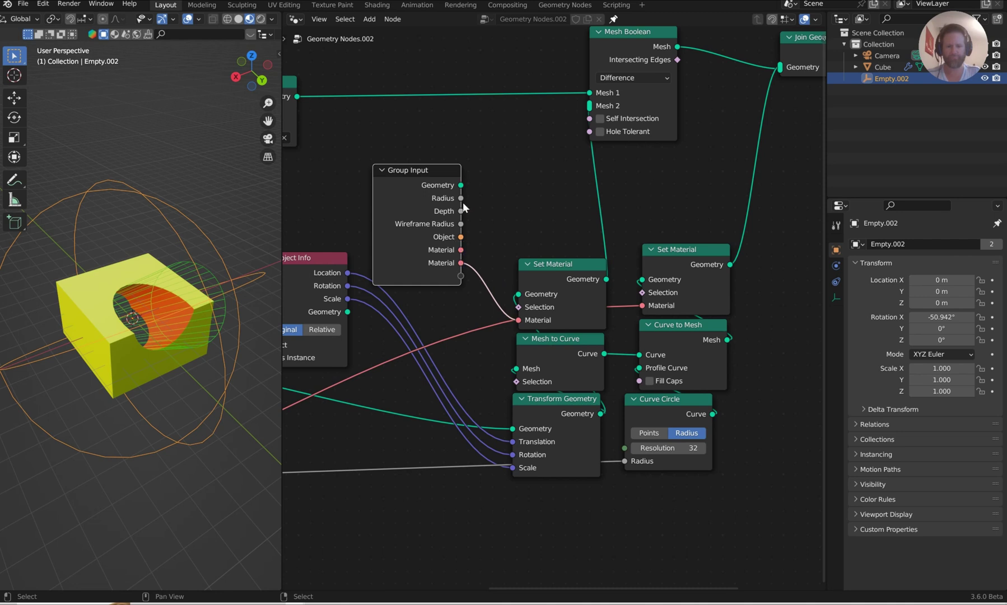
Select the Cube object and keep its Geometry Nodes modifier settings pinned in the properties.
click(131, 316)
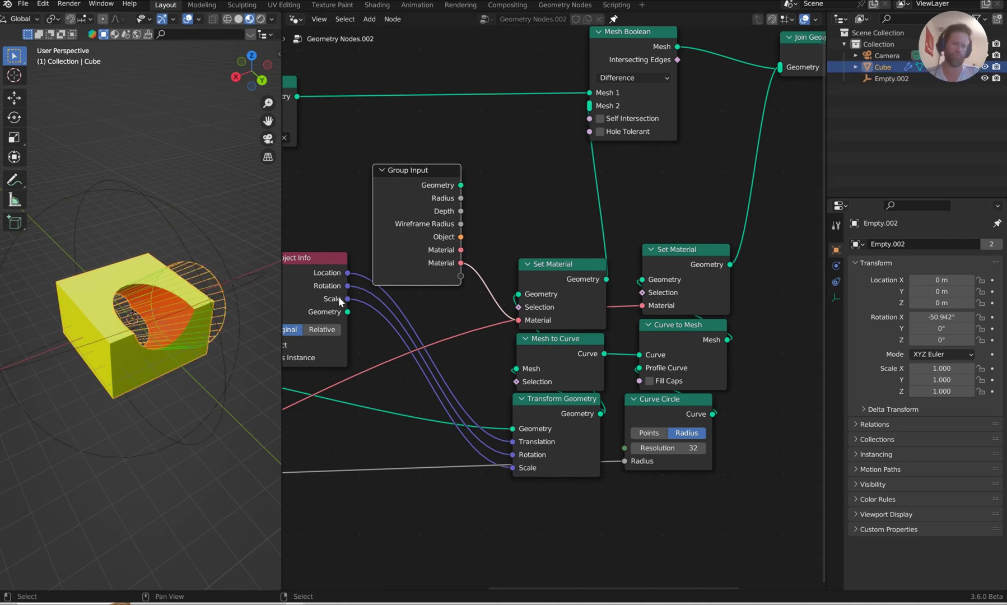
middle_drag(136, 372, 204, 384)
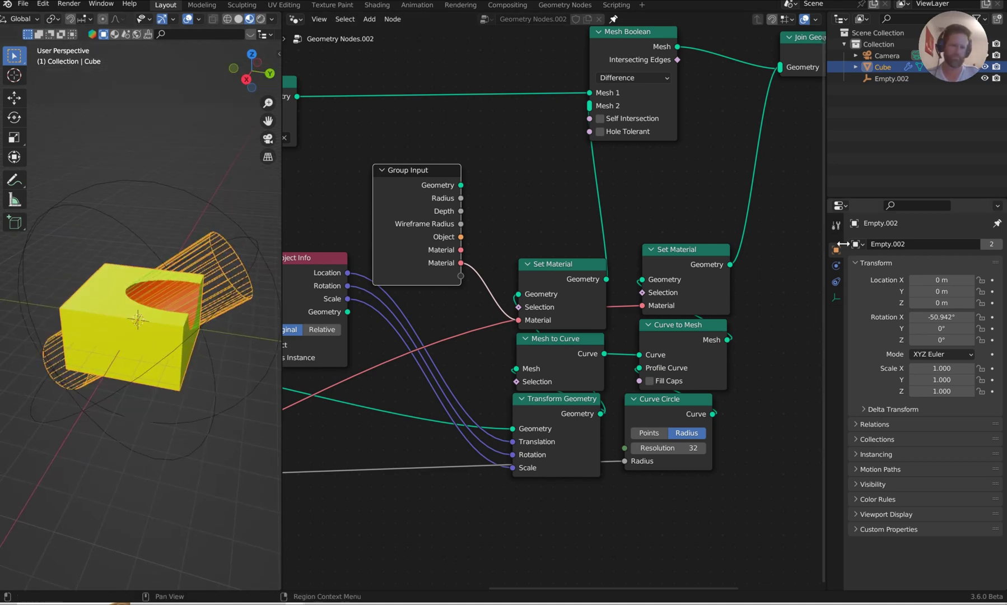
scroll(624, 211, down, 2)
scroll(624, 211, down, 1)
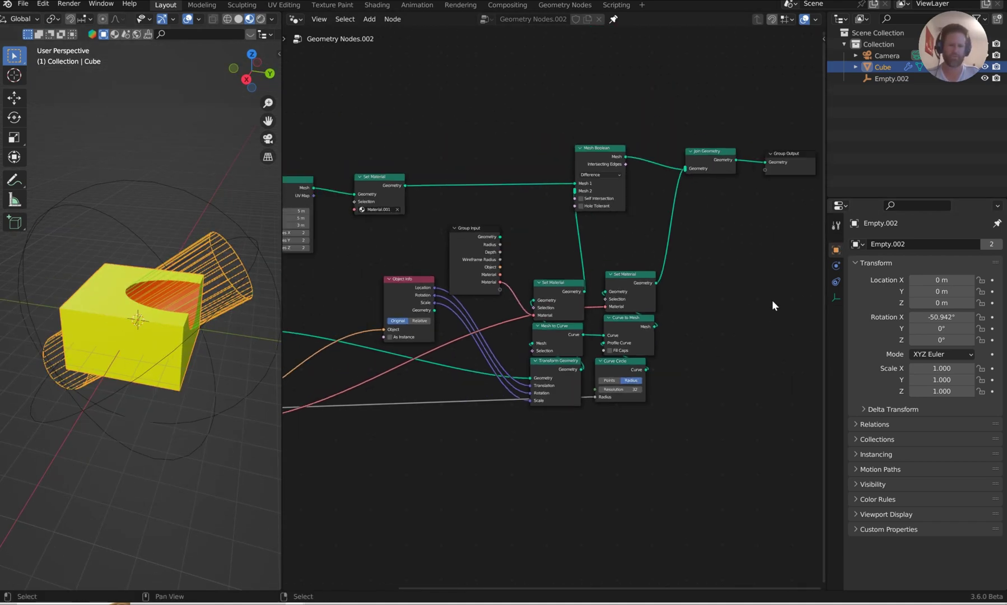
click(999, 223)
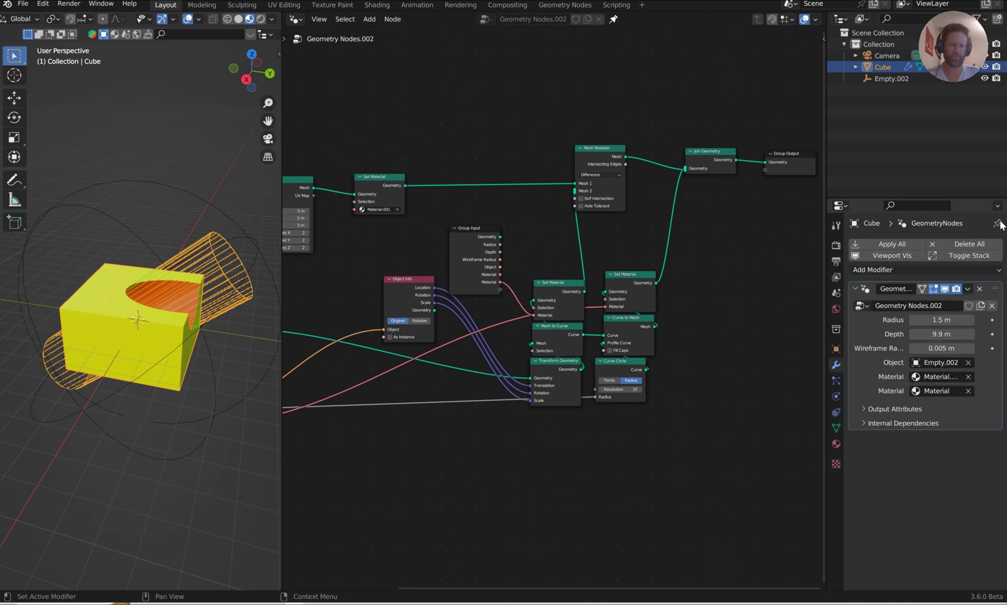
click(999, 223)
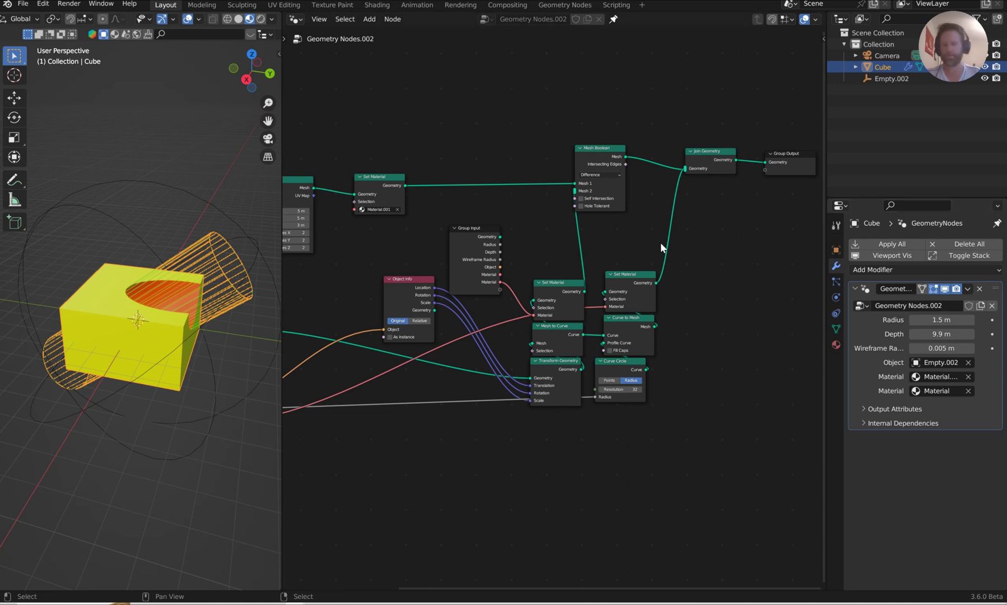
Add a third material slot with a new material to the Cube and set its base color to blue.
scroll(199, 219, up, 4)
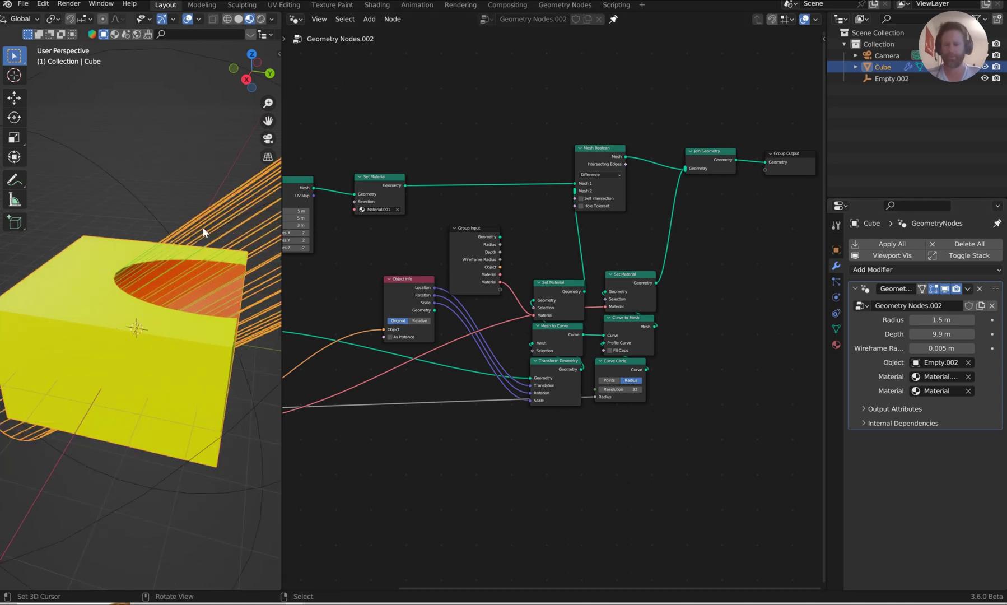
click(836, 344)
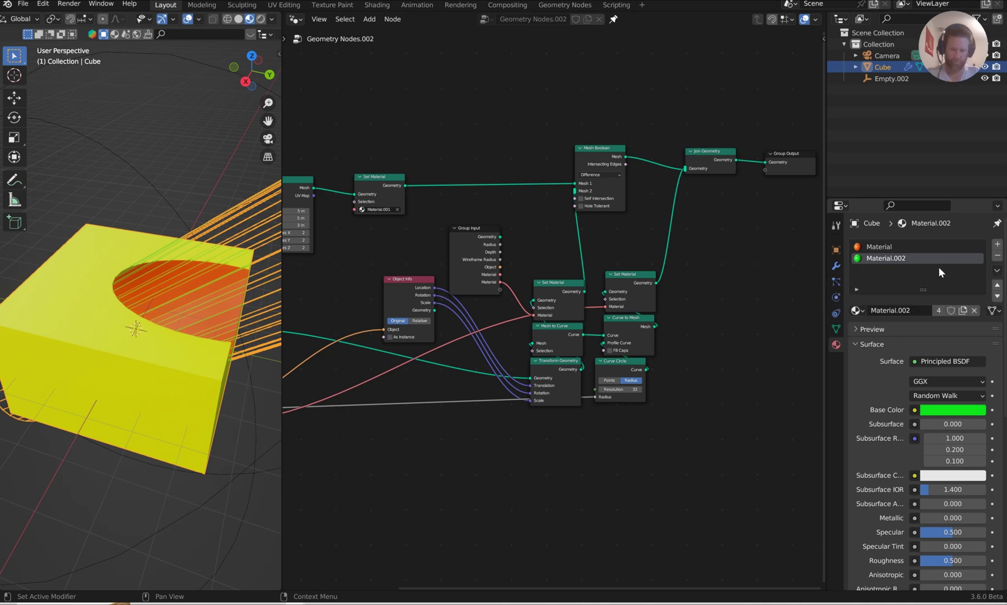
click(998, 243)
click(920, 310)
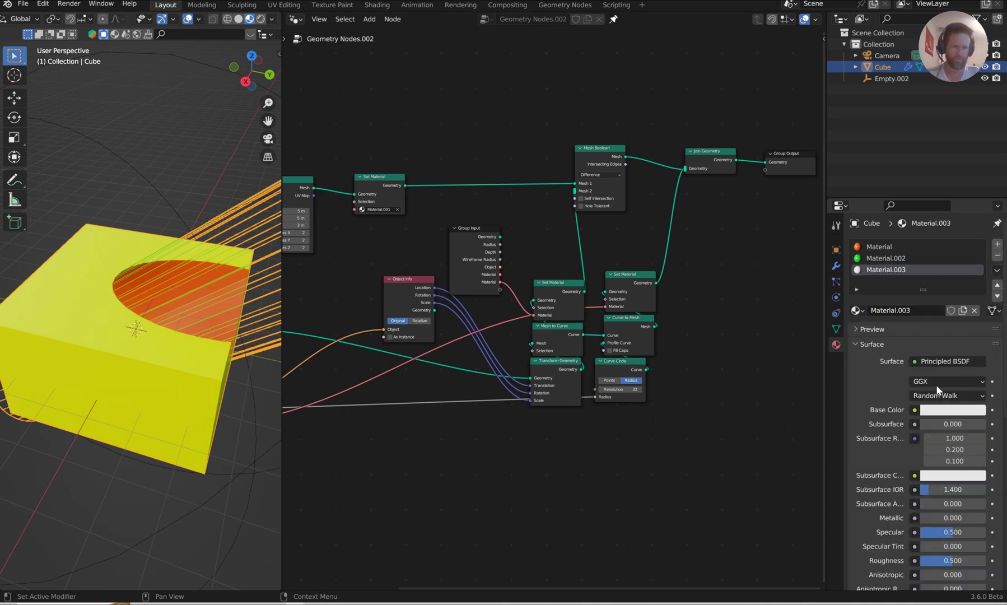
click(943, 411)
click(939, 308)
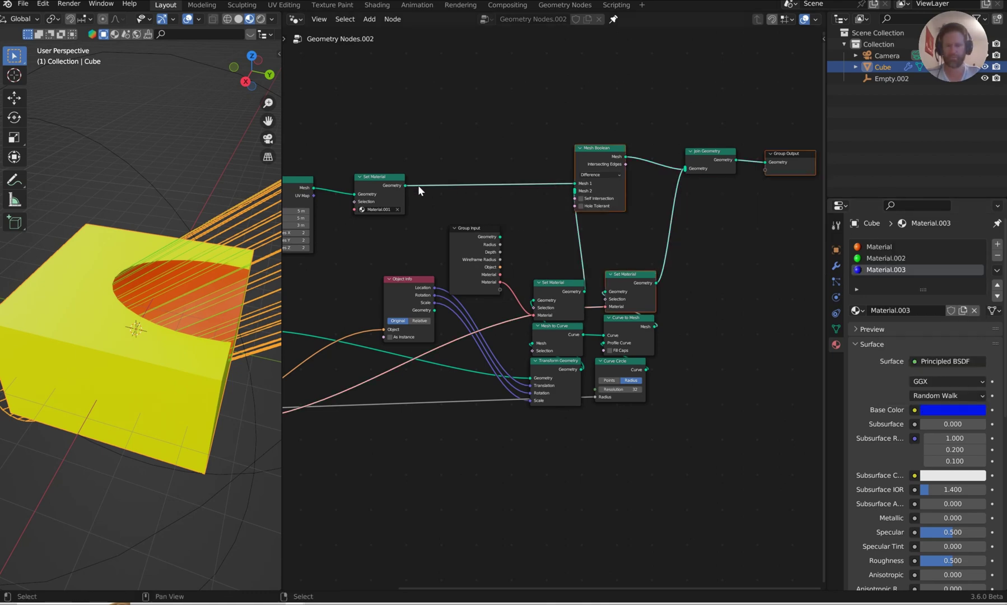
Assign Material.003 to the Set Material node connected to the Cube node.
scroll(564, 248, up, 3)
click(493, 222)
click(479, 225)
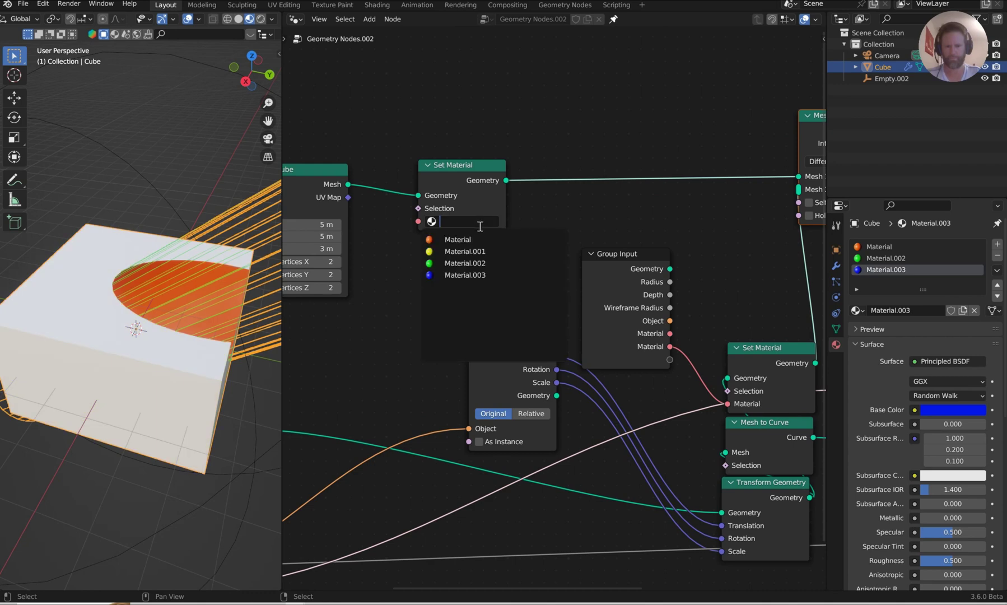
click(479, 274)
middle_drag(233, 291, 186, 255)
scroll(170, 227, down, 4)
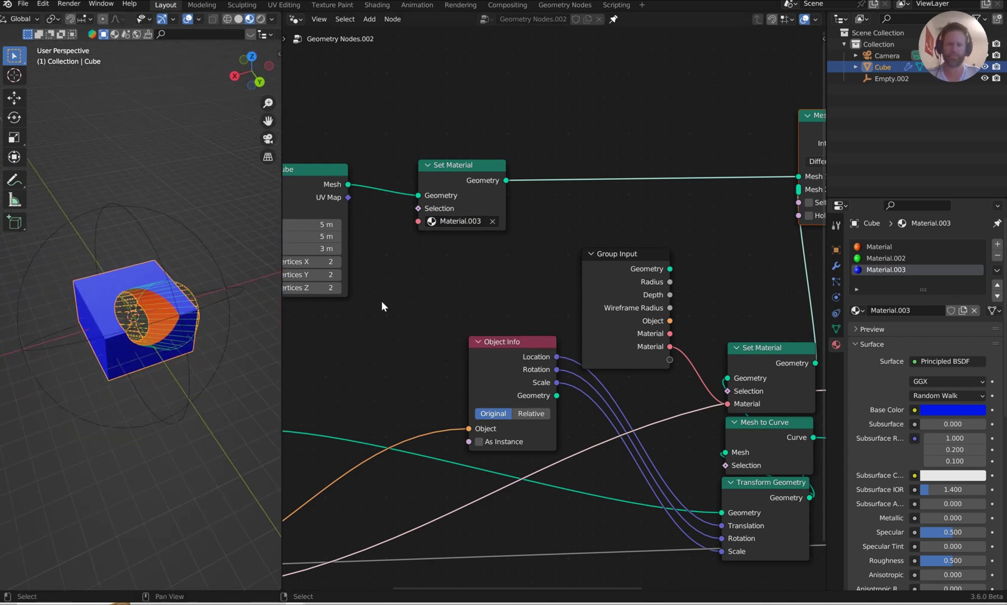
Move Object Info below Transform Geometry, and stack Mesh Boolean and the cube's Set Material node above the two columns.
scroll(479, 349, down, 2)
drag(520, 349, 680, 490)
middle_drag(722, 368, 588, 340)
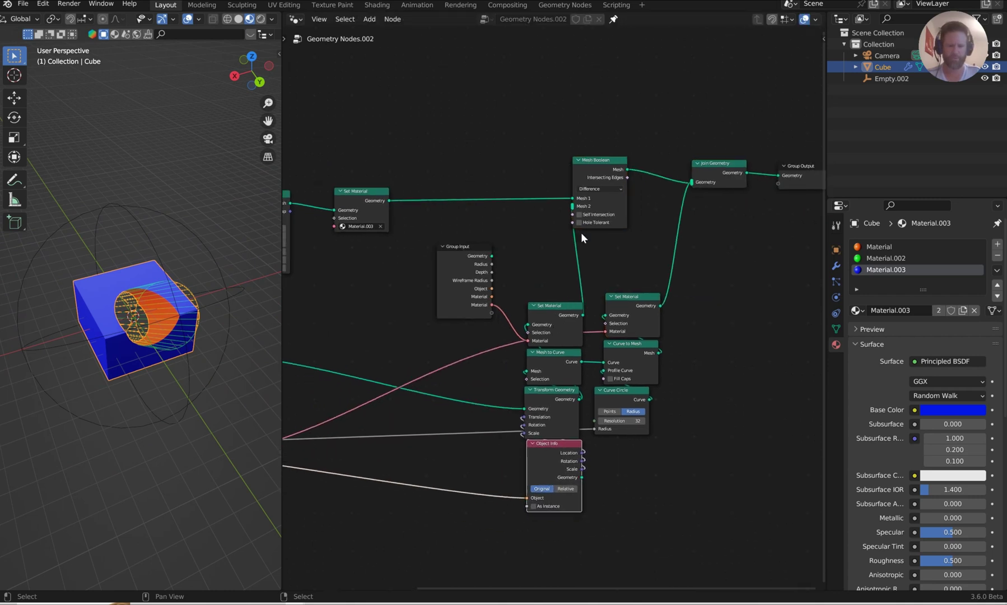
drag(591, 163, 624, 226)
drag(378, 193, 574, 255)
Collapse the second Group Input, the Cube and the Cylinder nodes and place them beside the stacked nodes.
drag(468, 253, 449, 335)
click(422, 284)
middle_drag(340, 277, 445, 257)
drag(353, 173, 561, 257)
key(h)
scroll(546, 302, down, 4)
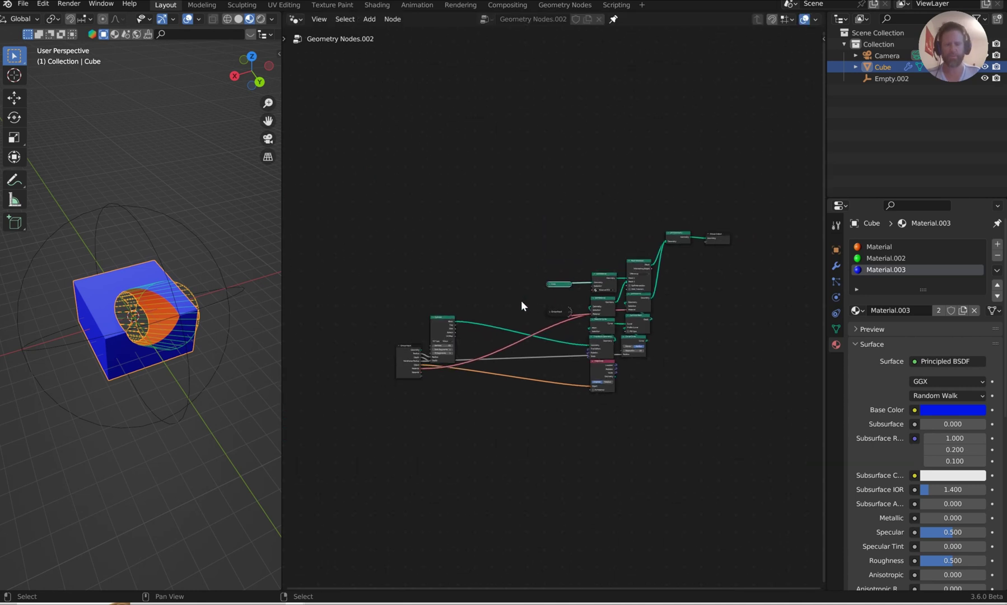
drag(438, 322, 557, 347)
key(h)
Space the Group Input and Group Output apart, then combine the nodes between them into one node group and return to the parent tree.
drag(725, 238, 787, 237)
drag(406, 355, 409, 341)
drag(714, 438, 487, 188)
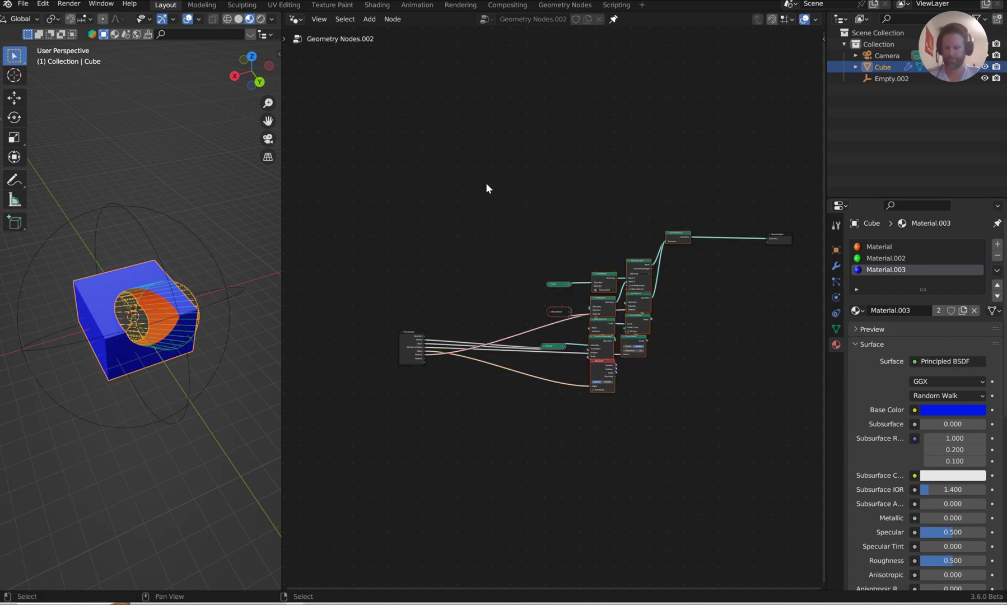
key(ctrl+g)
key(Tab)
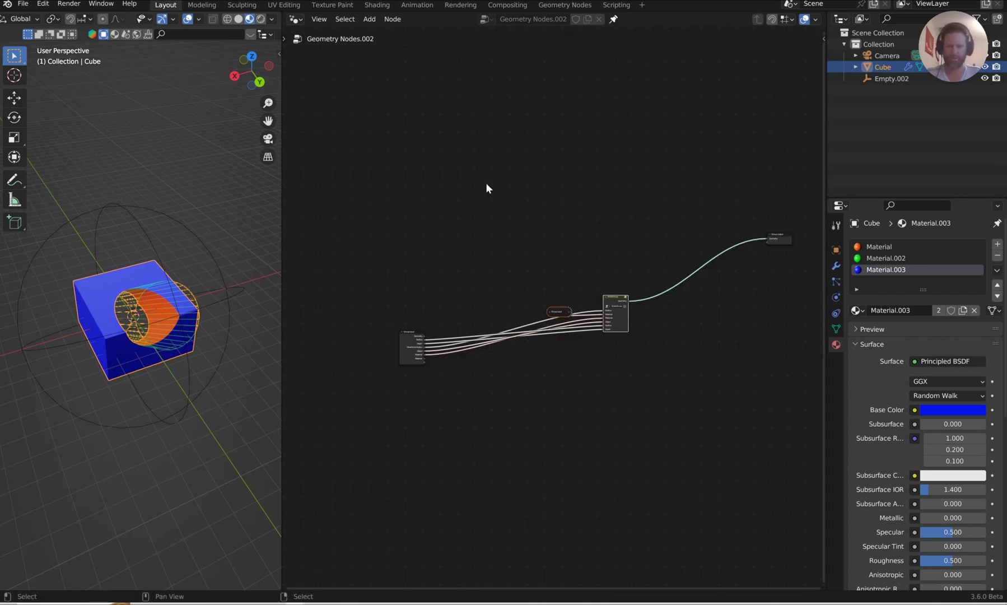
Collapse the second Group Input and move the main Group Input close to the new node group.
scroll(603, 311, up, 5)
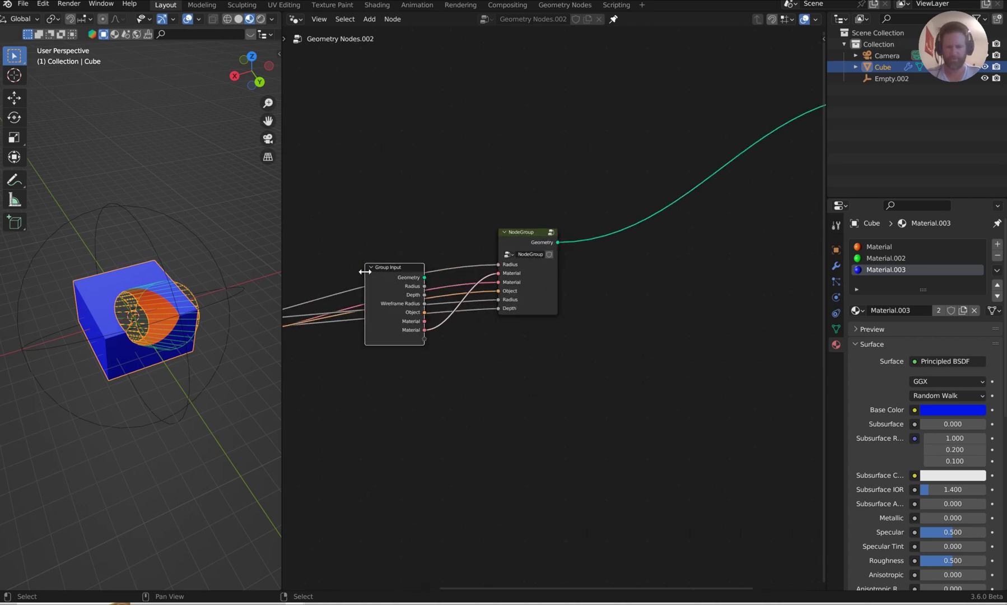
click(371, 267)
scroll(433, 199, down, 4)
drag(445, 370, 284, 300)
key(g)
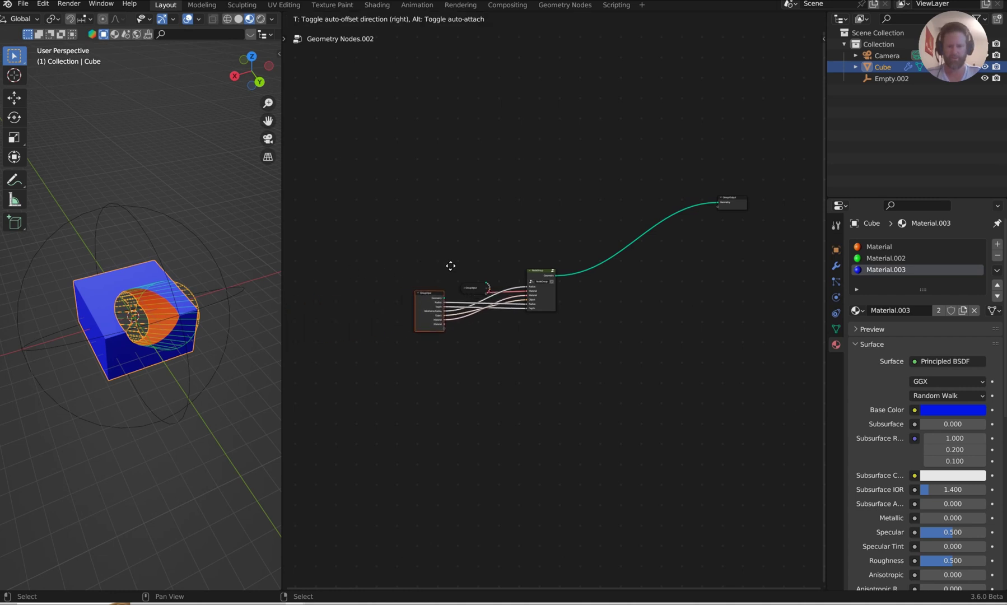
click(455, 266)
scroll(627, 299, up, 7)
drag(430, 273, 447, 263)
Duplicate the node group and place the copy directly below the original.
click(526, 246)
key(shift+d)
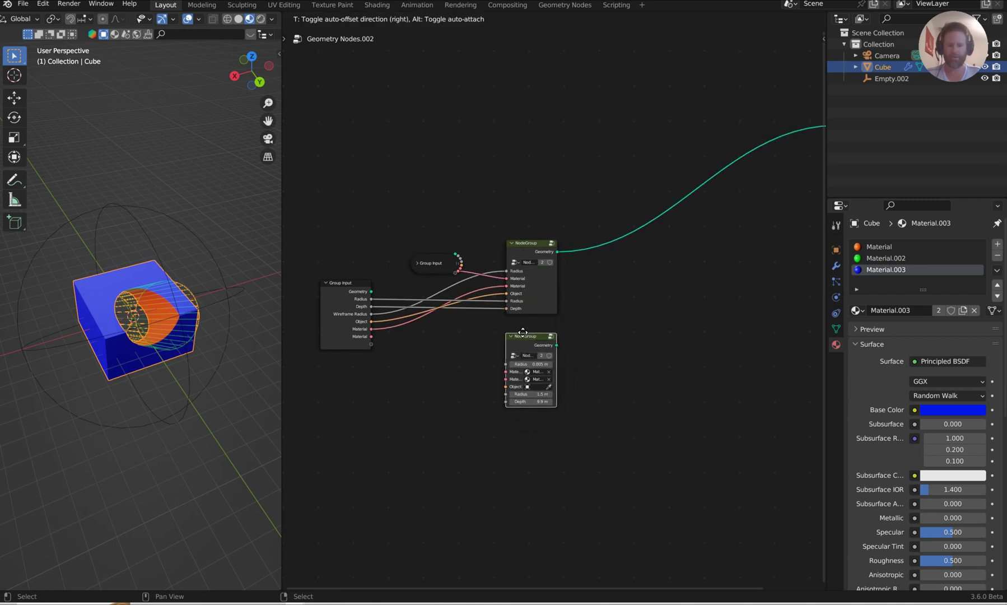
click(524, 334)
Insert a Join Geometry node before the Group Output and connect the duplicated group's Geometry output to it.
middle_drag(580, 352, 531, 334)
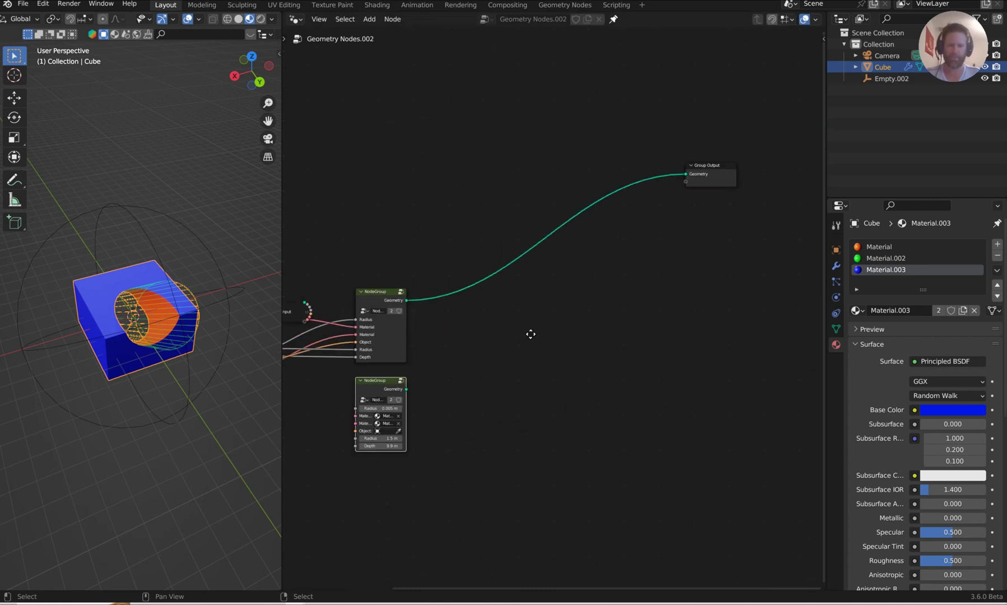
key(shift+a)
text(join g)
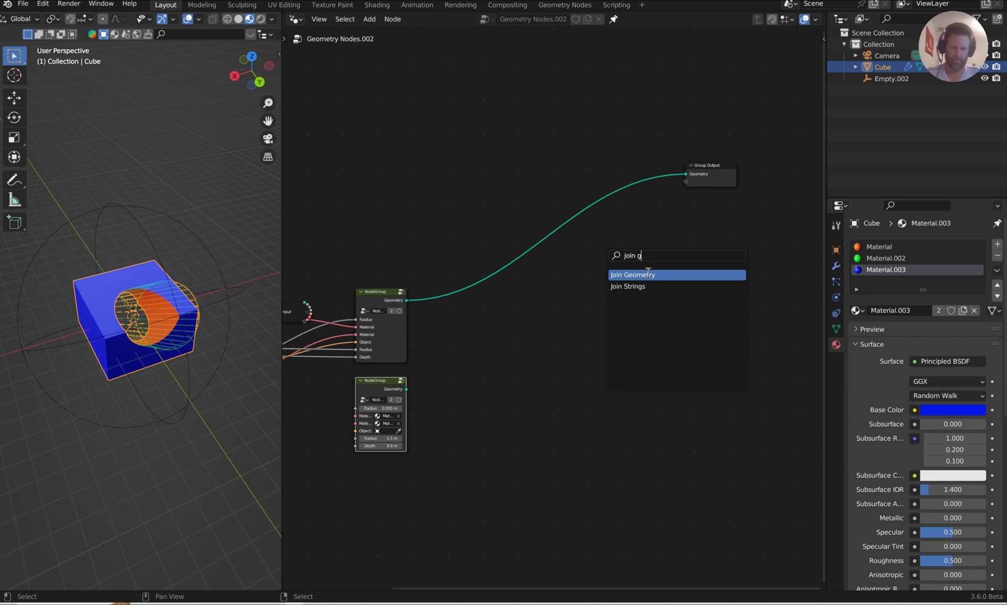
click(648, 274)
click(630, 186)
drag(406, 388, 608, 194)
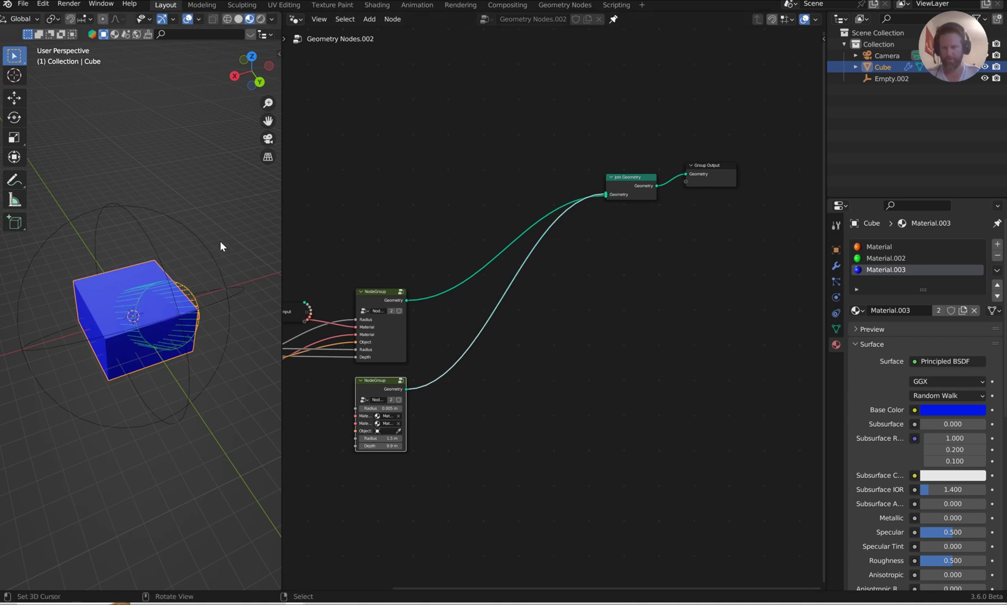
Insert a Transform Geometry node between the duplicated node group and Join Geometry.
scroll(220, 245, down, 4)
key(shift+a)
text(transfo)
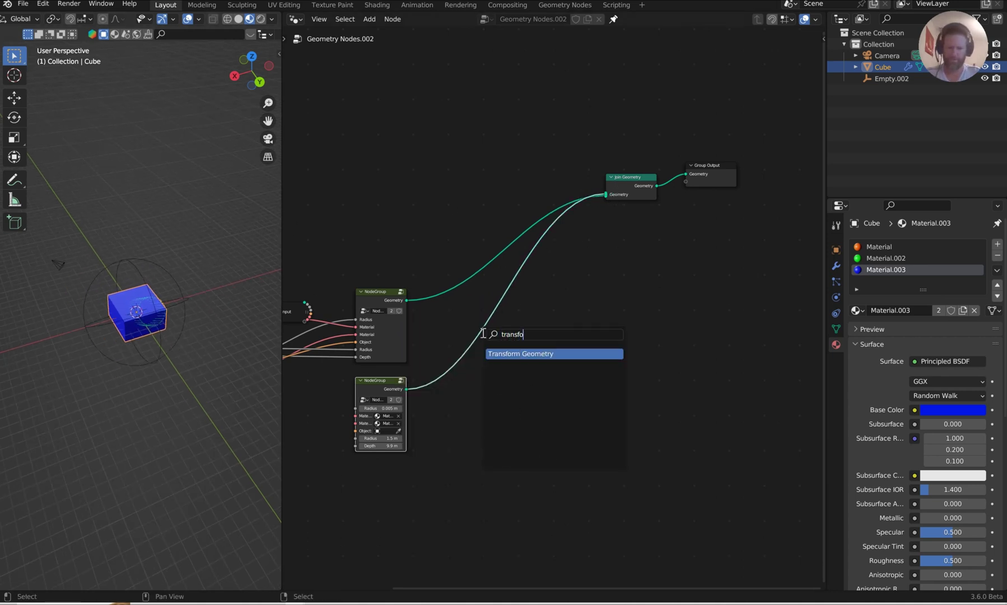
key(Return)
click(485, 336)
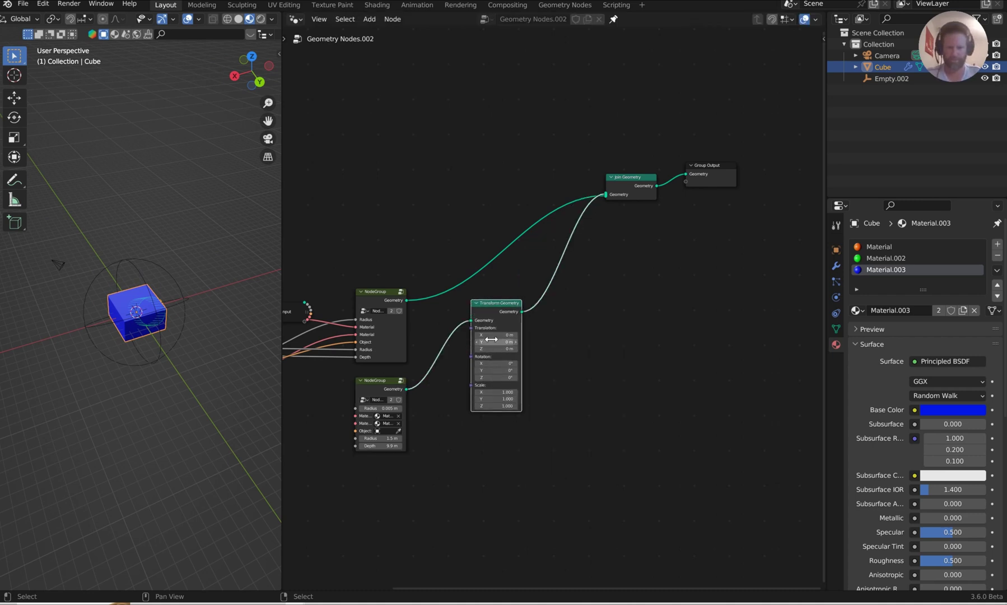
Set the Y translation of the Transform Geometry node to 11.1 m.
text(3)
key(Return)
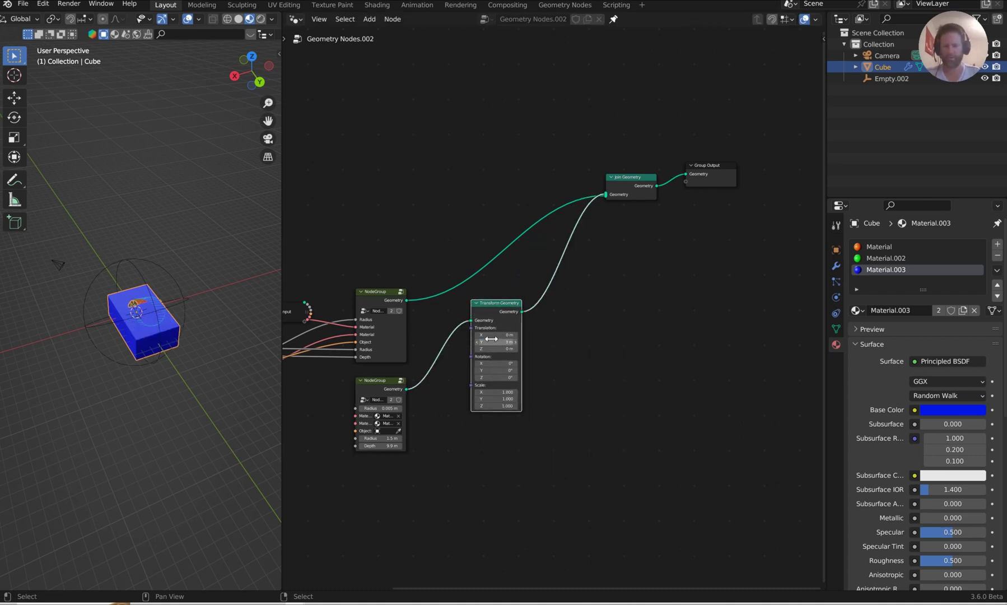
drag(491, 339, 189, 330)
middle_drag(189, 330, 238, 284)
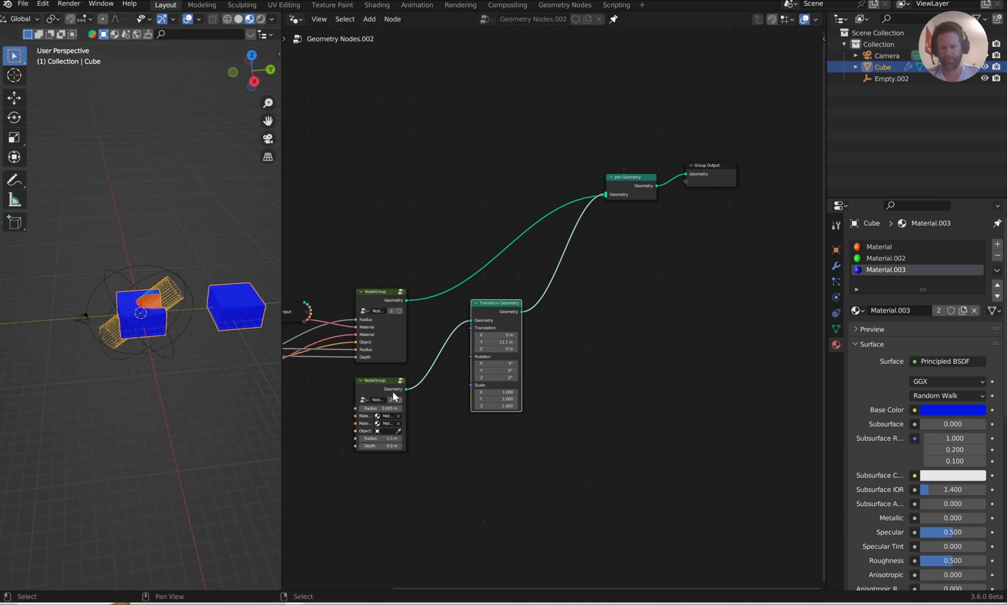
Add a Plain Axes empty to the scene, scale it up beyond the cube, and apply its transform.
scroll(450, 381, up, 1)
middle_drag(396, 392, 522, 345)
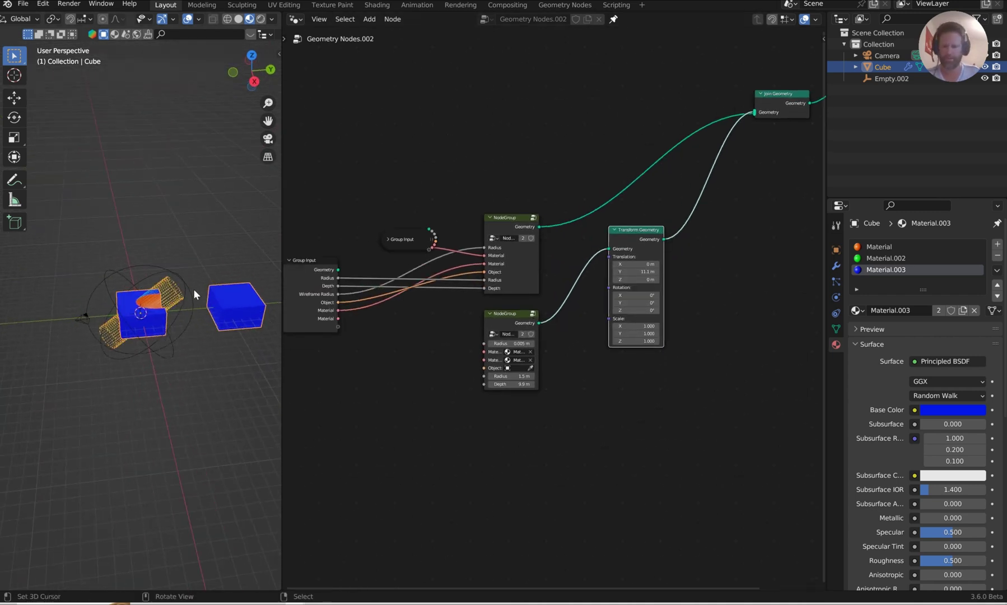
scroll(194, 289, up, 3)
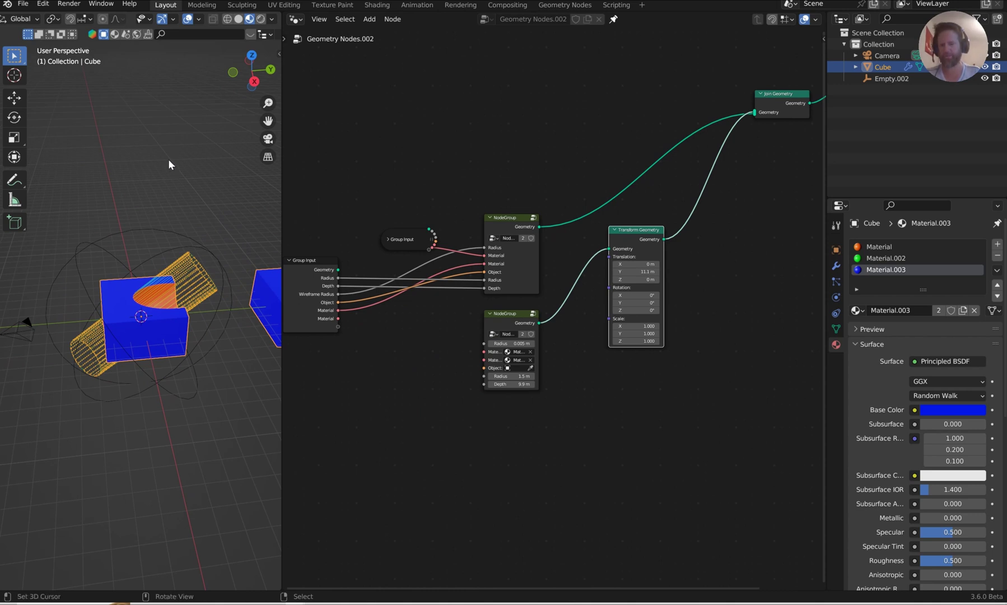
click(169, 161)
key(shift+a)
mouse_move(169, 161)
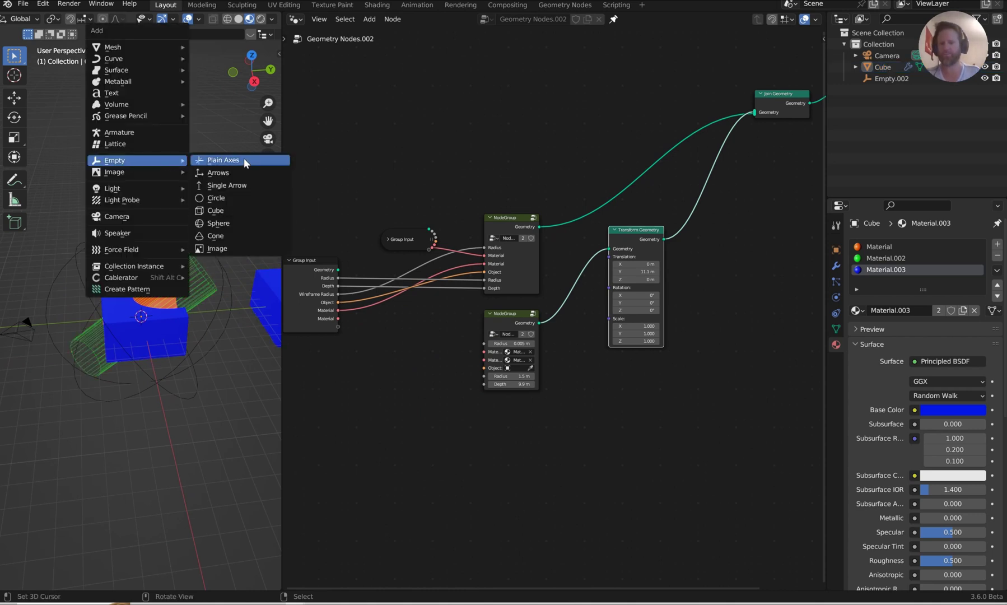
click(243, 160)
key(s)
click(134, 464)
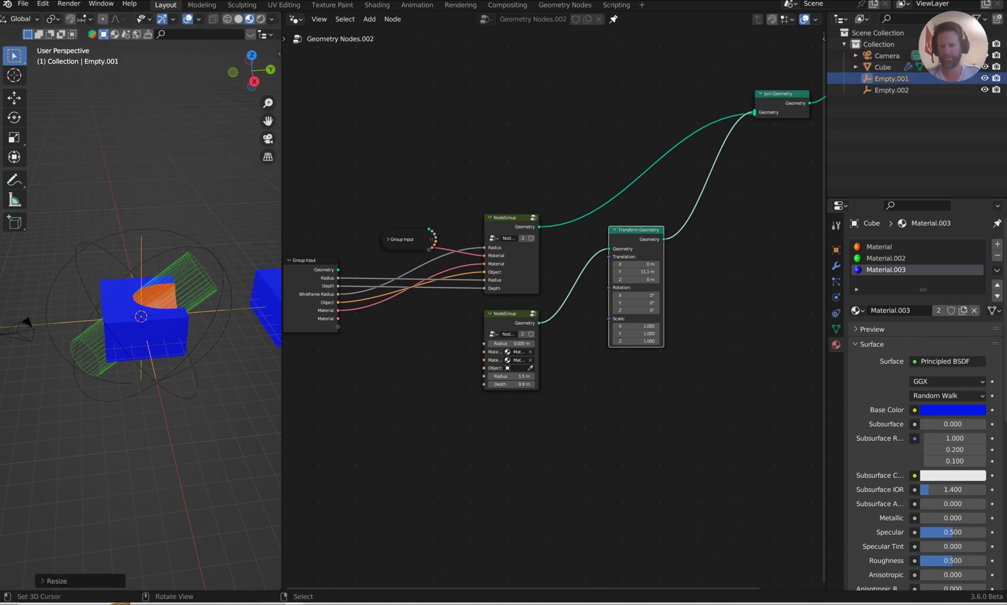
key(ctrl+a)
click(106, 445)
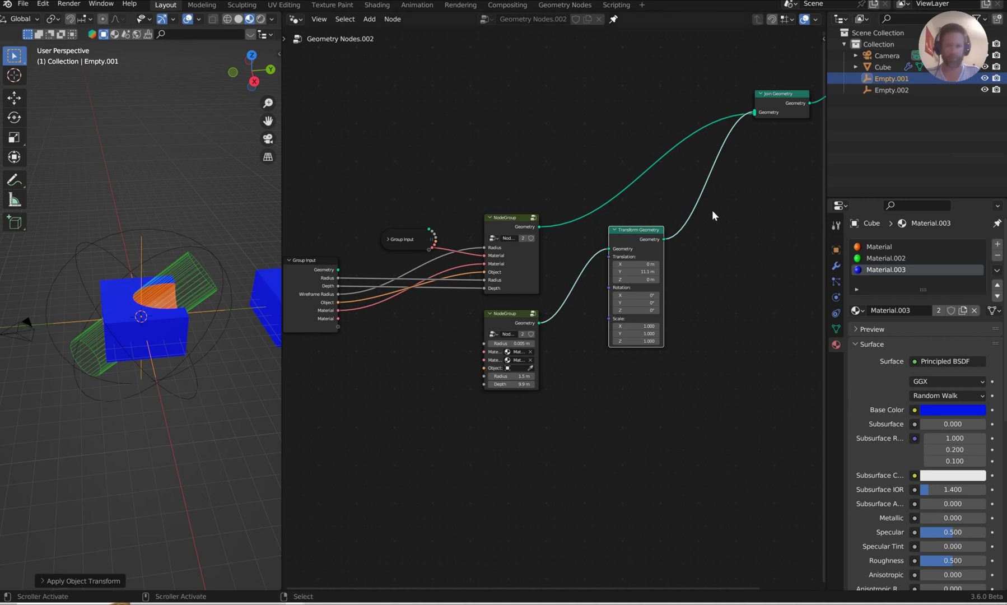
Assign Empty.001 to the Object input of the duplicated node group.
scroll(639, 284, up, 2)
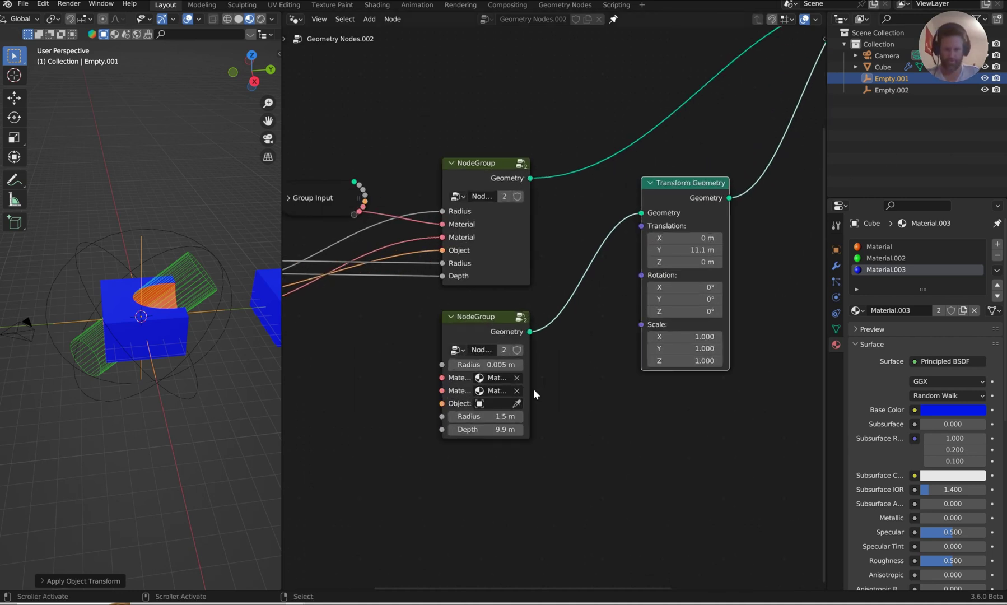
click(518, 403)
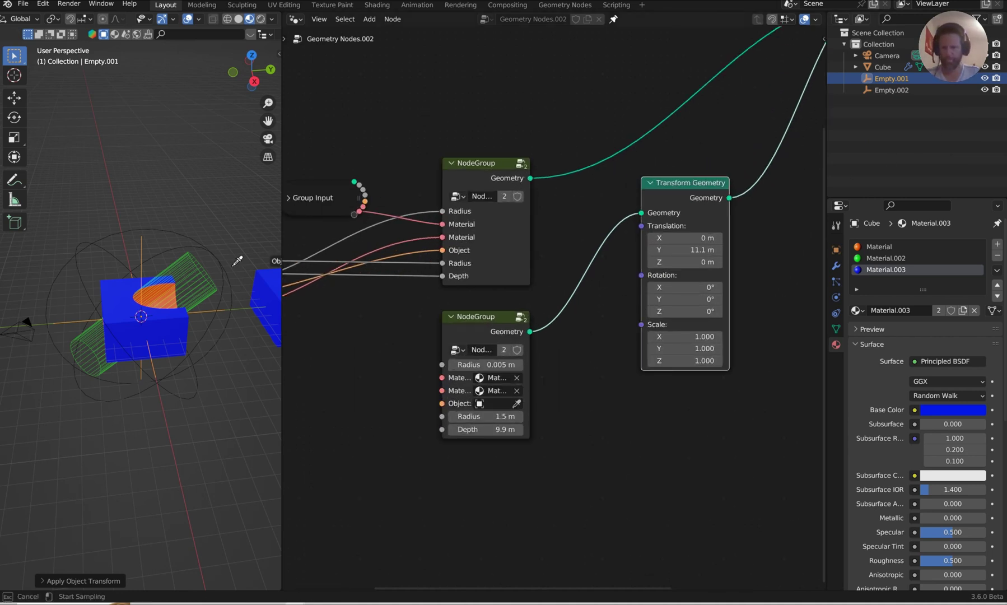
click(142, 247)
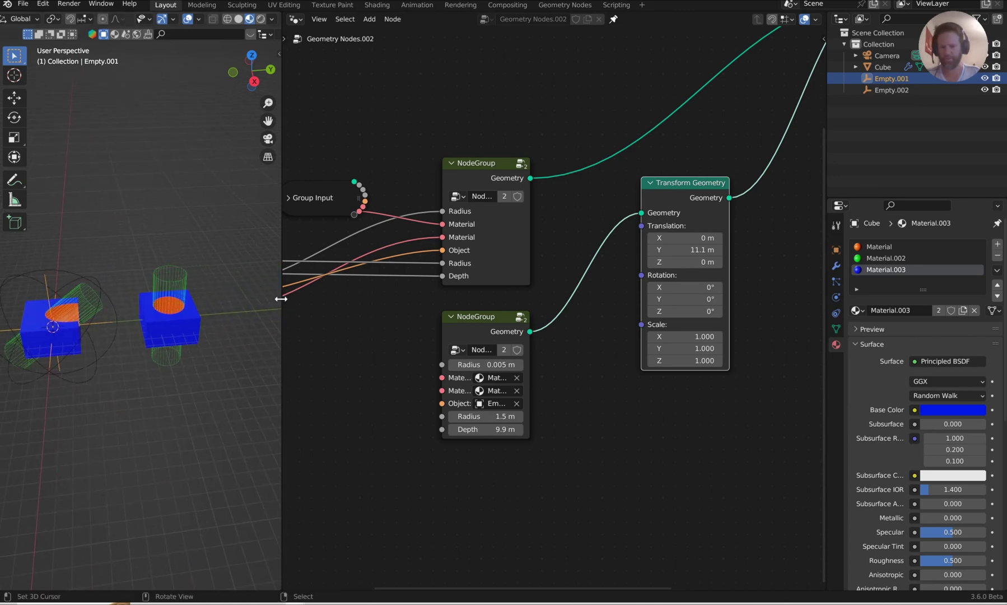
Open the duplicated node group for editing.
click(495, 317)
key(Tab)
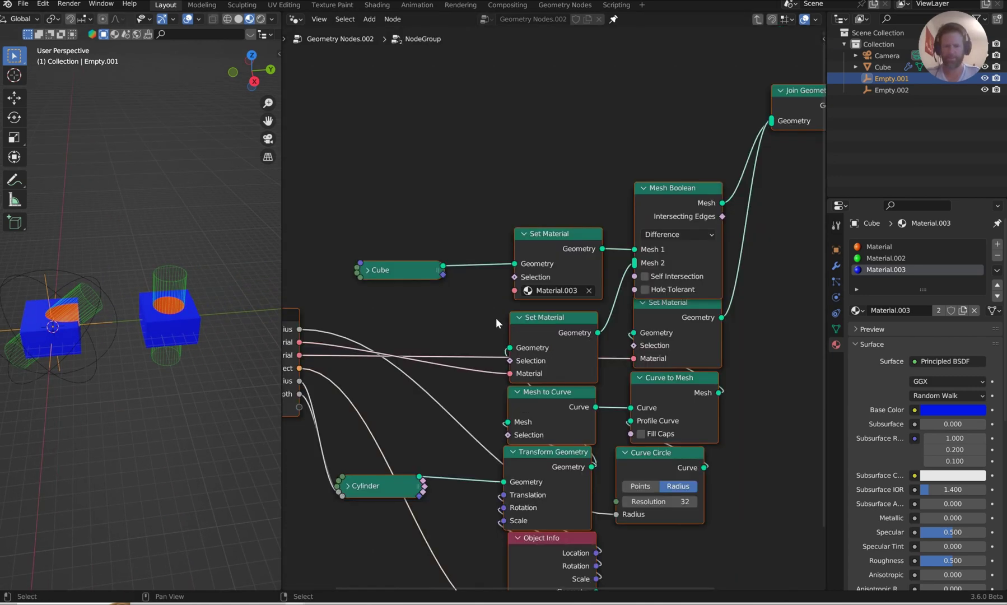
middle_drag(660, 258, 549, 189)
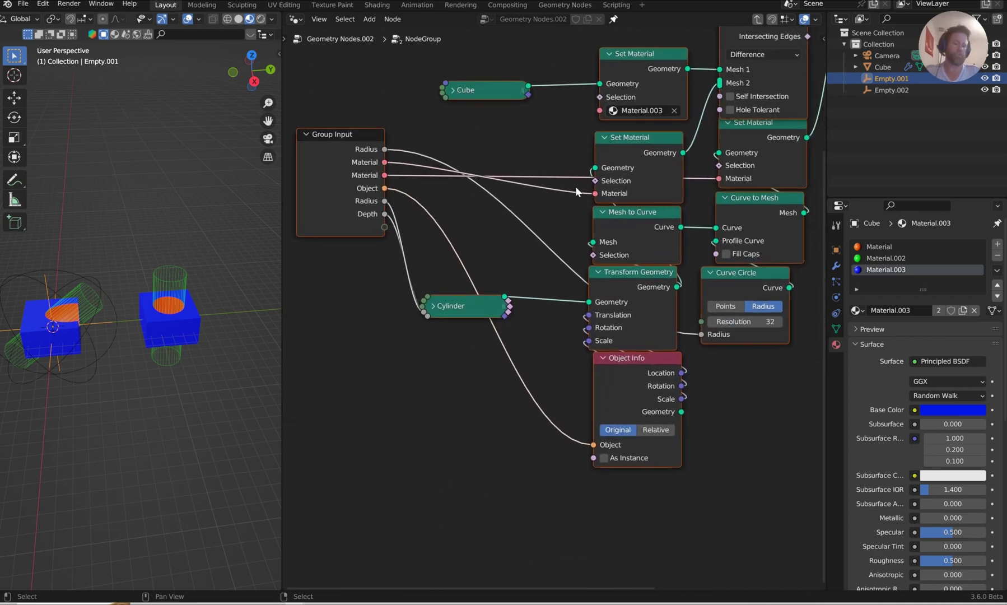
Try clearing Material.003 from the Set Material node connected to the Cube, and undo the removal.
middle_drag(711, 205, 560, 356)
click(521, 261)
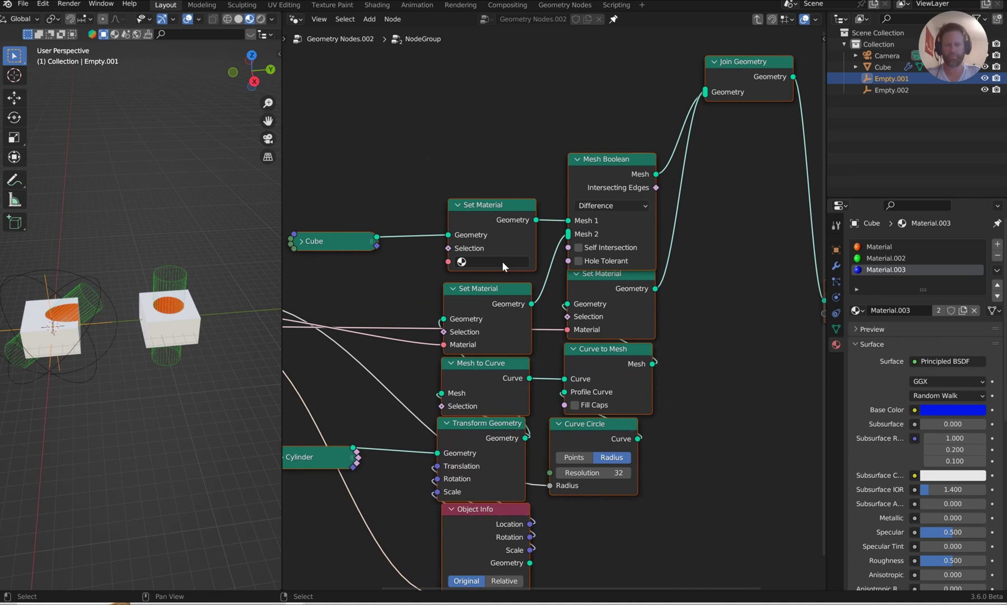
key(ctrl+z)
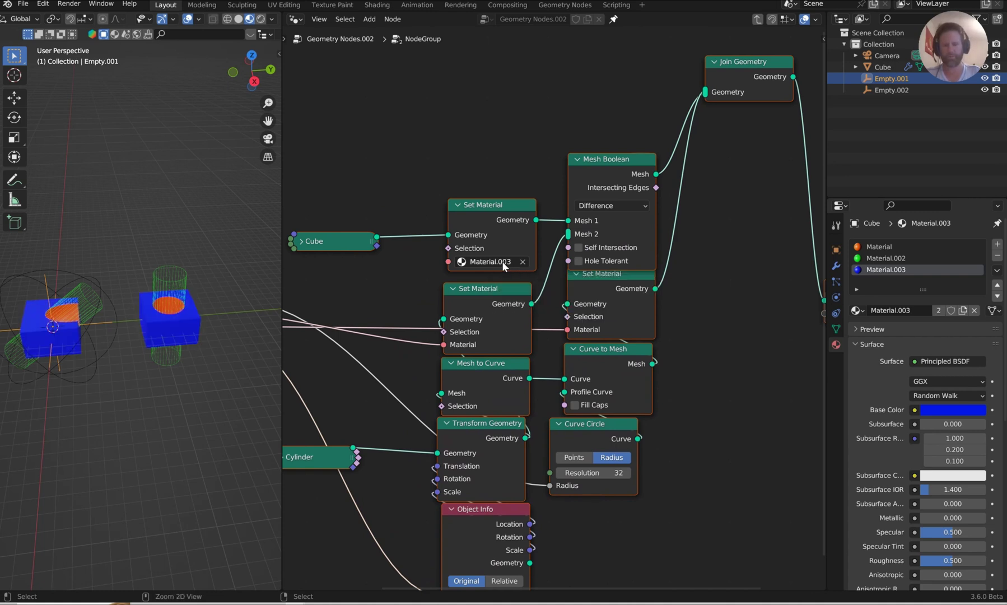
Enlarge the 3D viewport and try scaling Empty.001 to test its effect on the second cylinder cutter.
drag(282, 251, 456, 278)
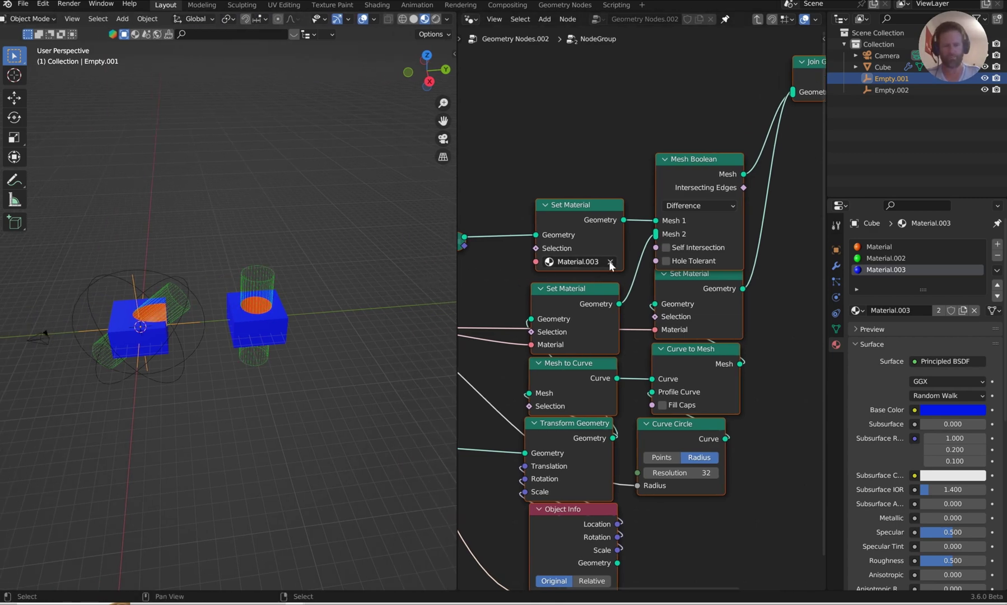
middle_drag(283, 269, 322, 293)
scroll(319, 293, up, 2)
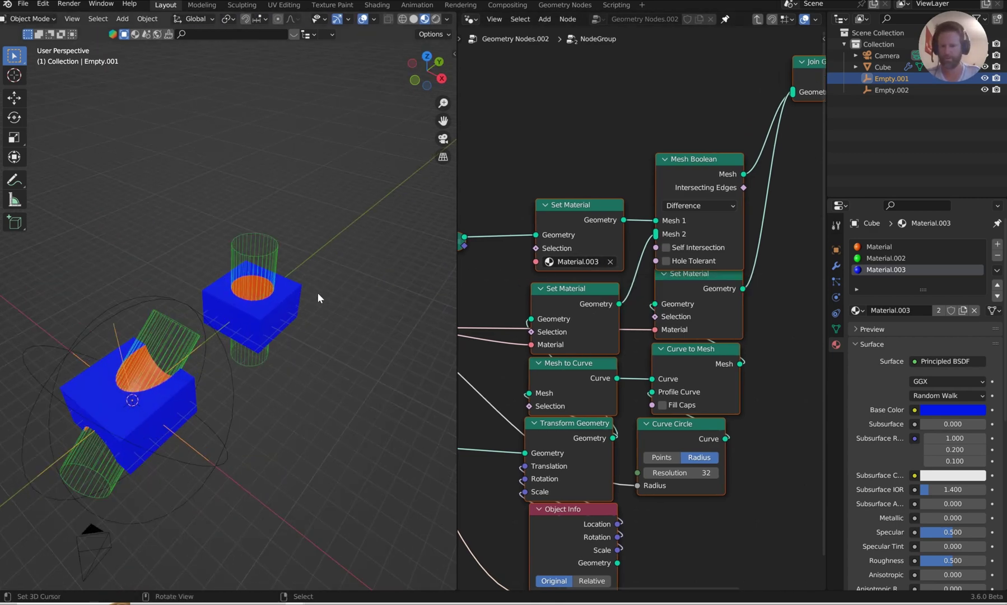
right_click(317, 293)
middle_drag(253, 273, 207, 269)
click(85, 297)
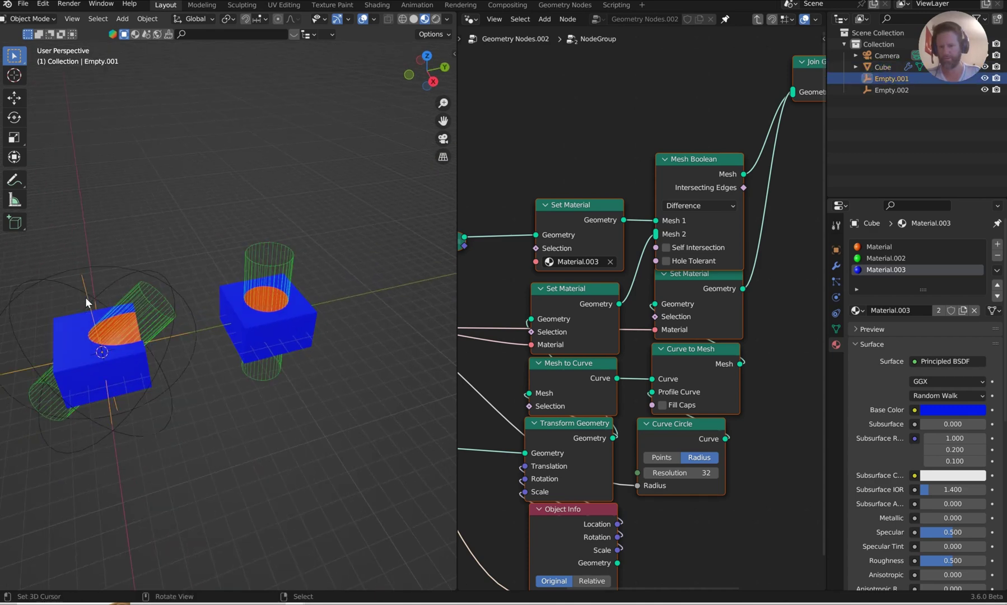
key(s)
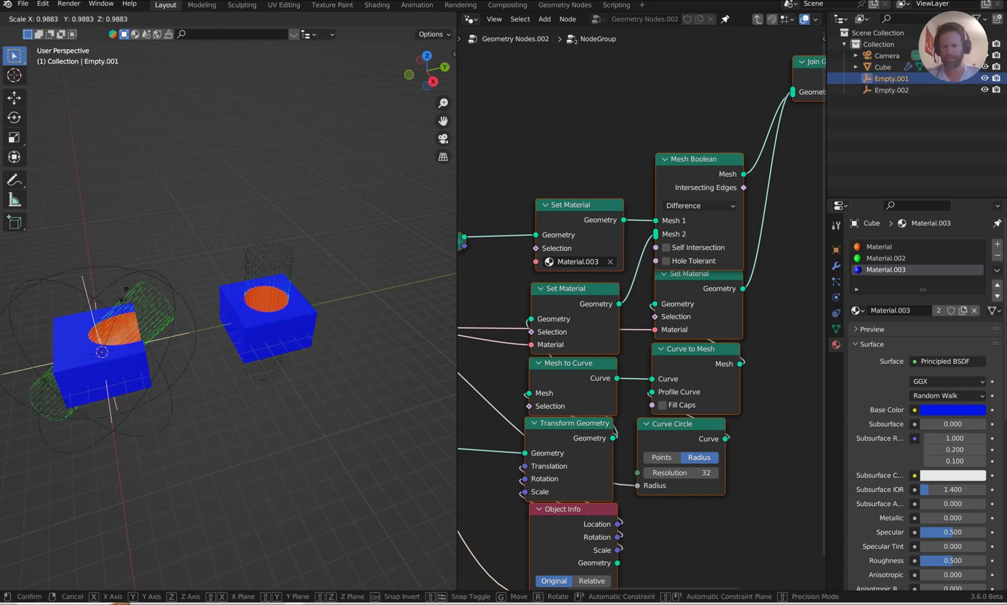
mouse_move(146, 286)
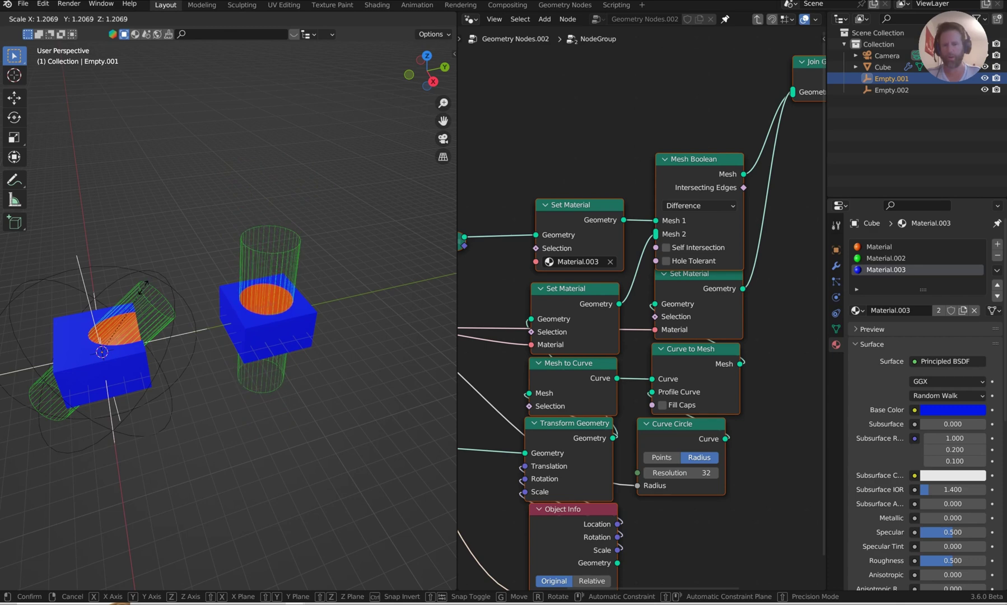
right_click(143, 287)
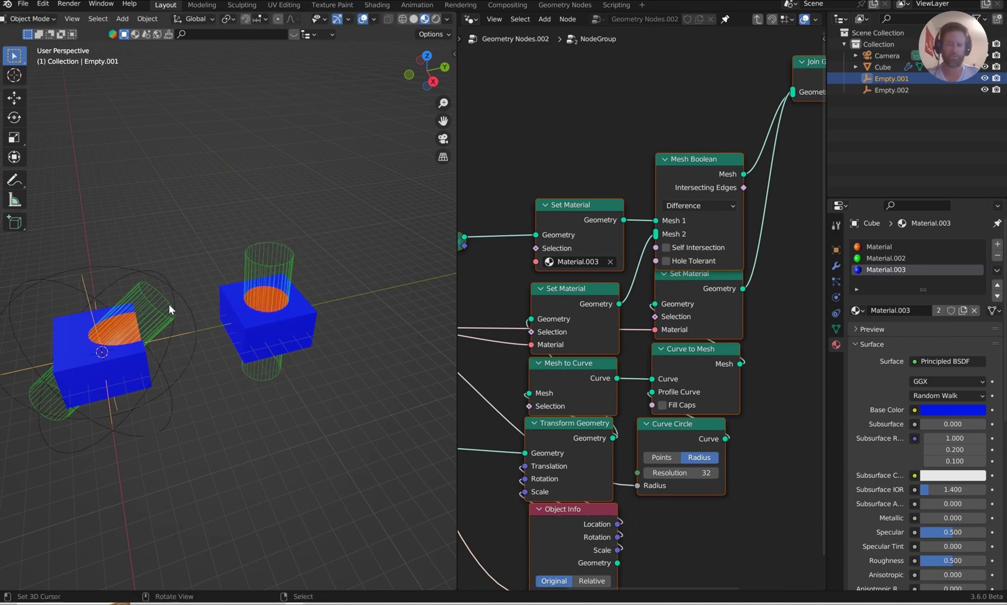
Enlarge the node editor and select the Object Info node inside the node group.
scroll(569, 372, down, 1)
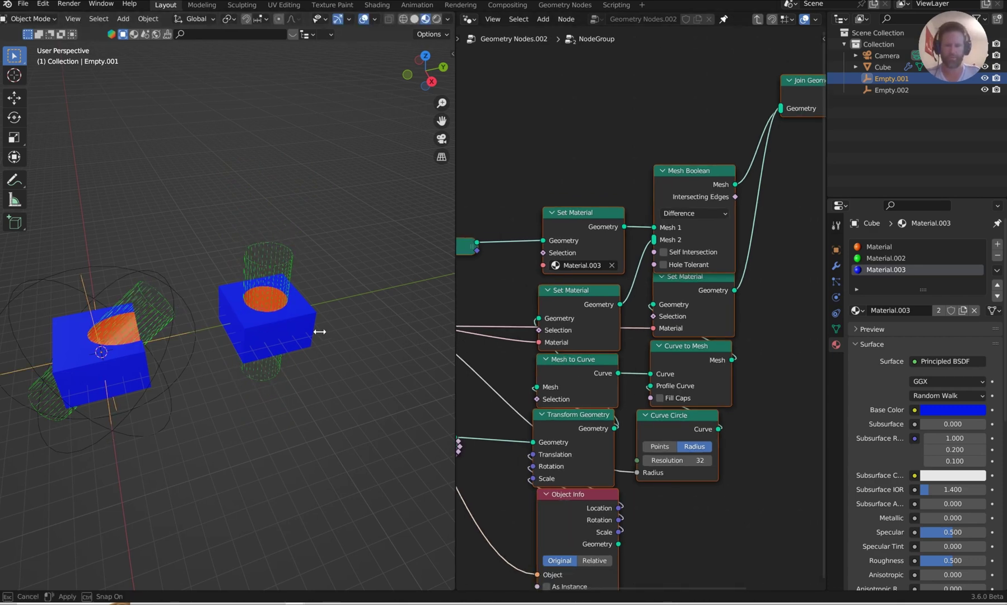
drag(457, 328, 309, 332)
scroll(496, 371, down, 3)
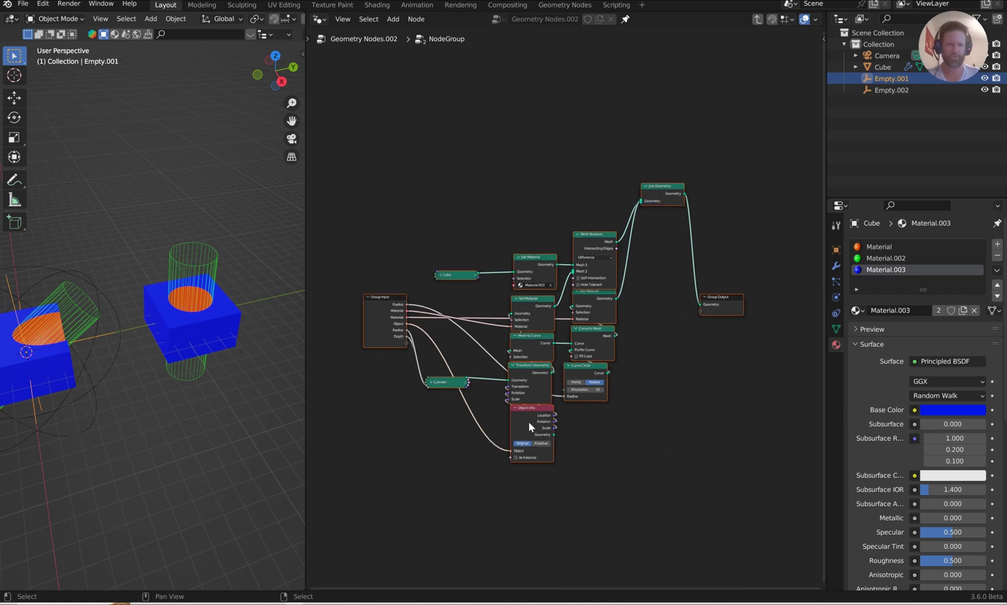
middle_drag(528, 421, 573, 324)
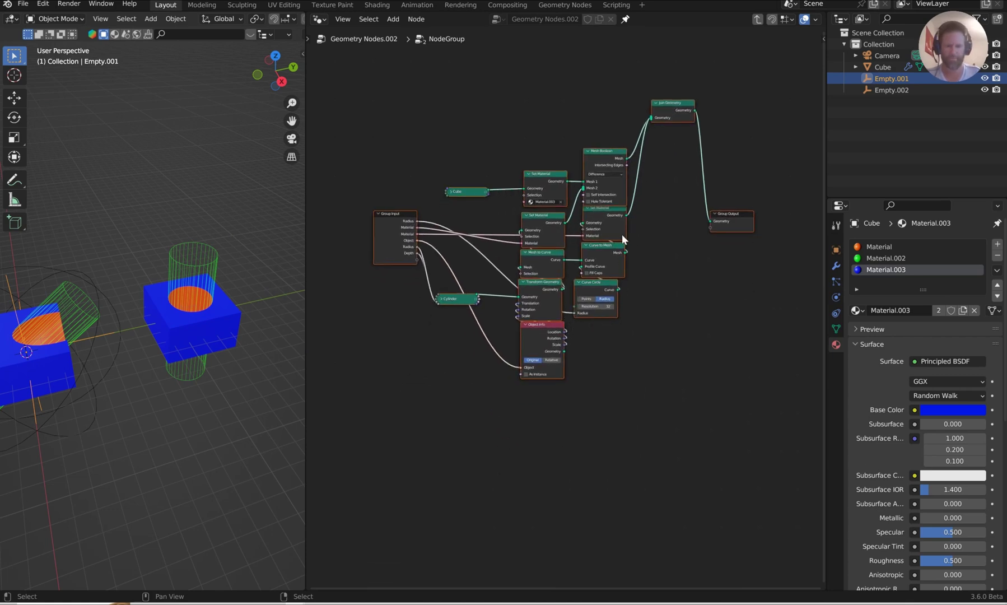
scroll(654, 203, up, 3)
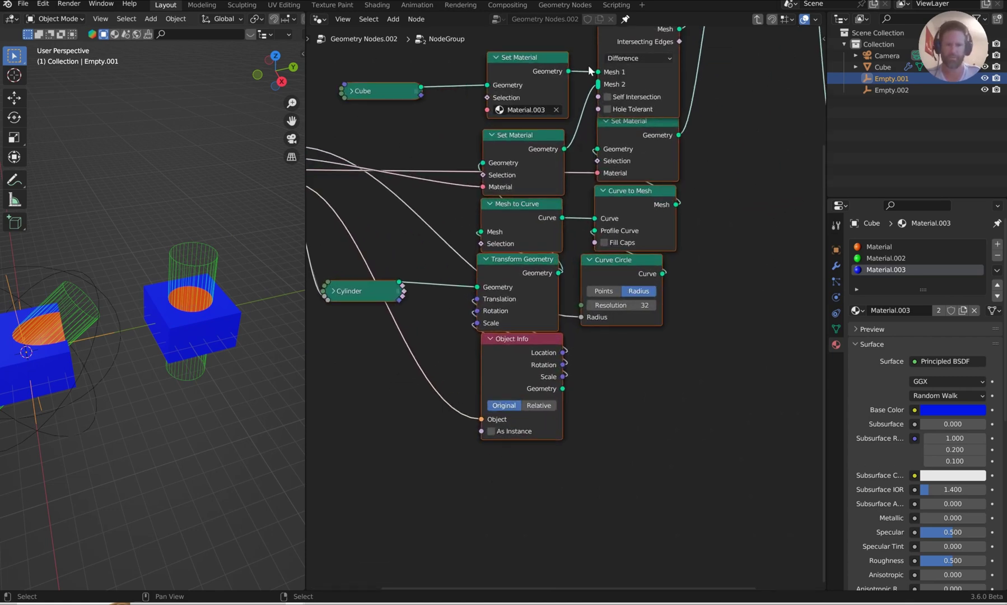
ctrl+scroll(450, 363, right, 2)
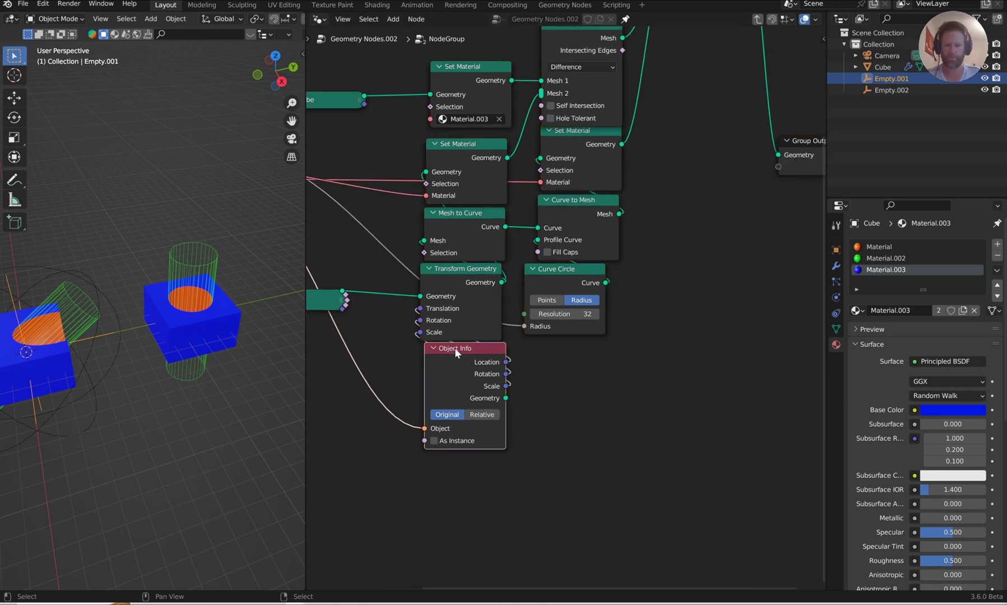
Space out the Object Info and Transform Geometry nodes, and disconnect Location from Transform Geometry's Translation input.
drag(456, 351, 504, 408)
drag(703, 275, 687, 355)
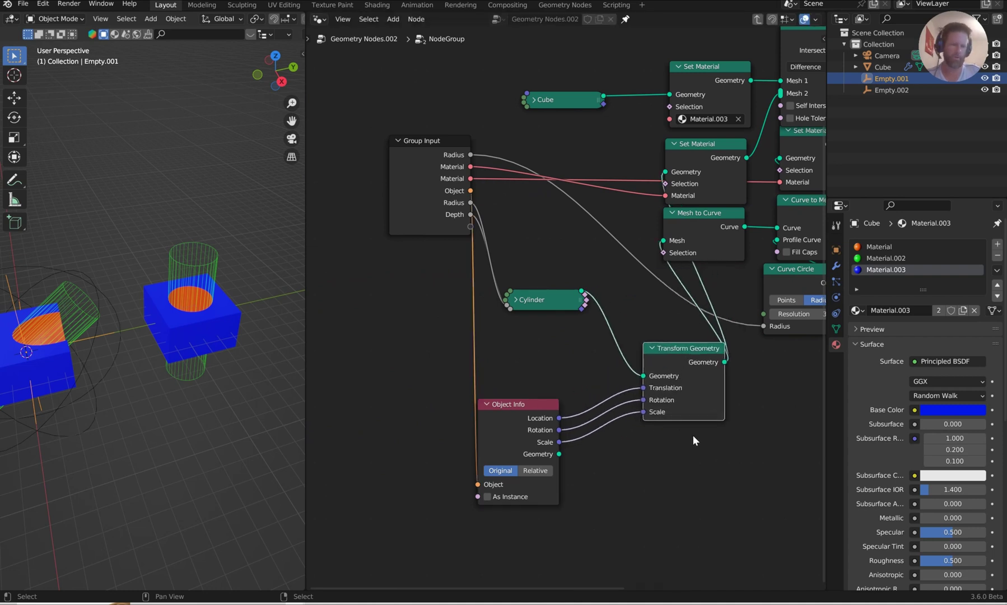
drag(643, 400, 614, 399)
mouse_move(684, 410)
mouse_down()
mouse_move(706, 410)
mouse_move(669, 410)
mouse_up()
key(ctrl+z)
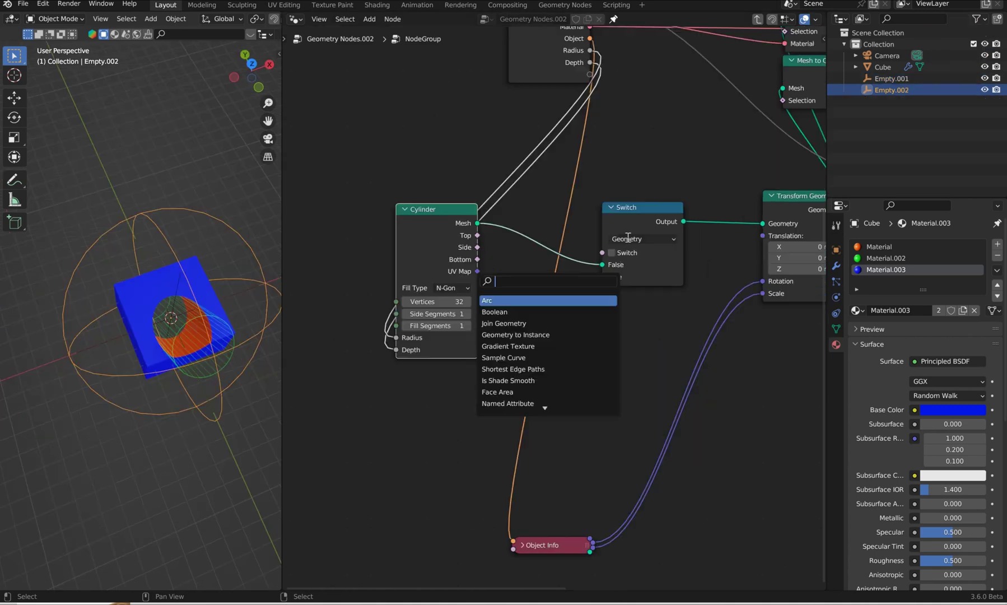
Select Empty.002, move the collapsed Object Info node well below the other nodes, and expand the Cylinder node.
key(Return)
click(641, 247)
middle_drag(494, 277, 430, 333)
mouse_move(568, 264)
mouse_down()
mouse_move(583, 245)
mouse_move(575, 252)
mouse_up()
key(ctrl+x)
drag(342, 259, 572, 233)
scroll(570, 224, down, 1)
scroll(570, 224, down, 3)
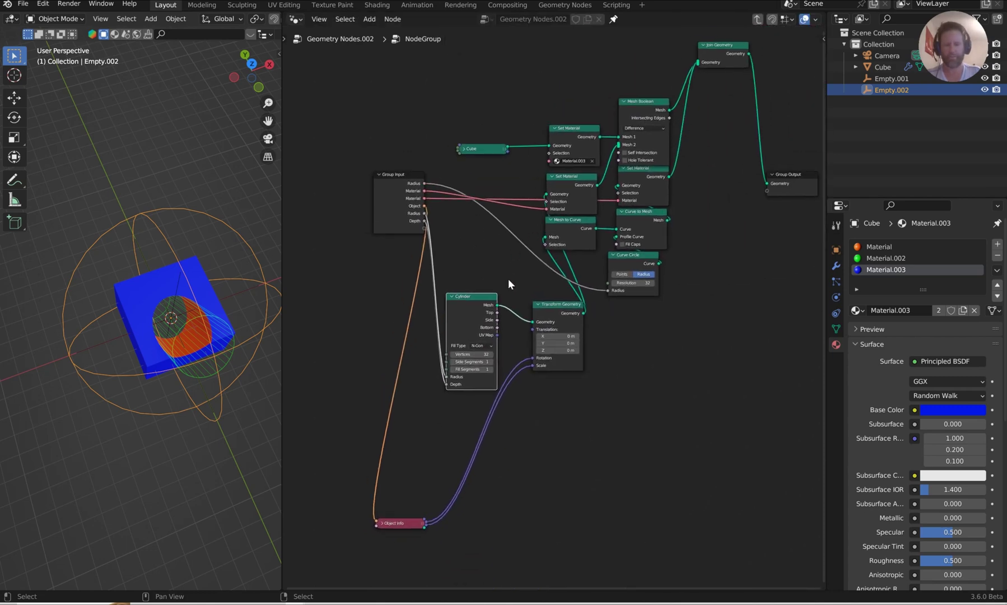
Make room between the Cylinder and Transform Geometry nodes and insert a Switch node on the link between them.
scroll(509, 279, up, 6)
drag(544, 311, 615, 324)
drag(437, 295, 411, 302)
middle_drag(528, 343, 593, 278)
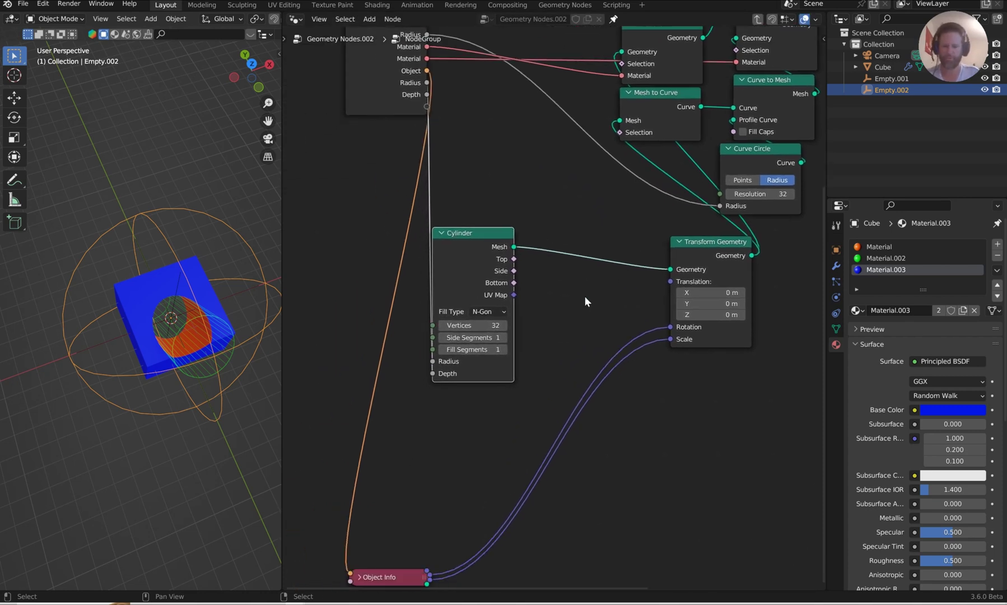
key(shift+a)
text(wit)
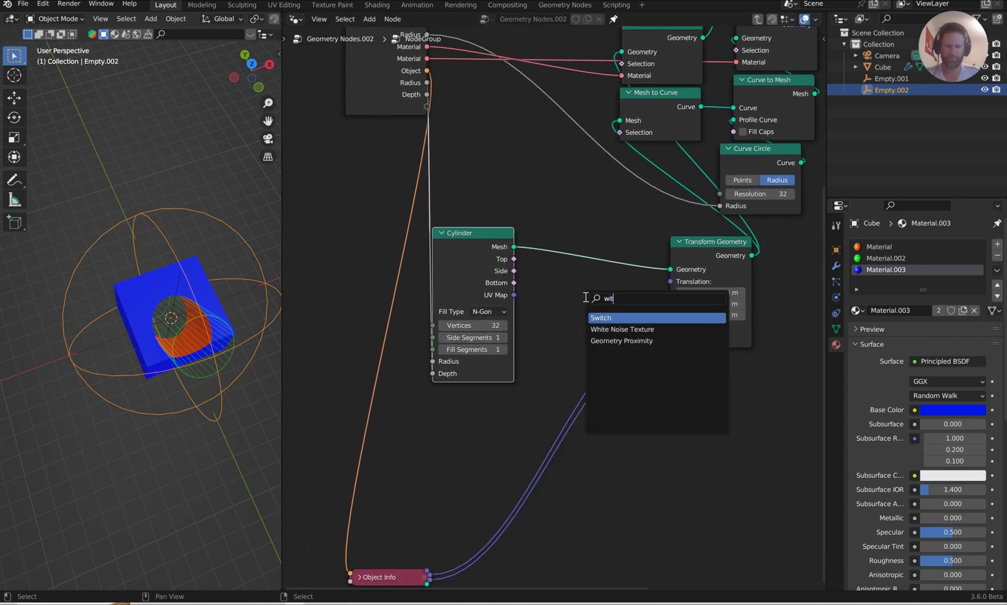
key(Return)
click(562, 240)
Move the Cylinder node up and add a UV Sphere node beneath it.
drag(472, 279, 470, 218)
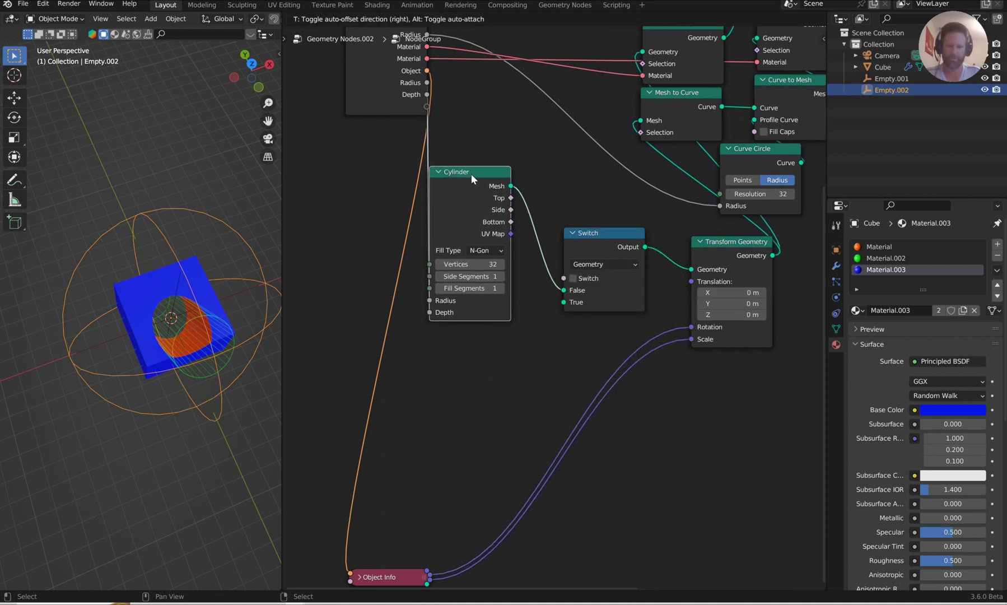
key(shift+a)
click(465, 269)
text(uv)
click(490, 302)
click(464, 382)
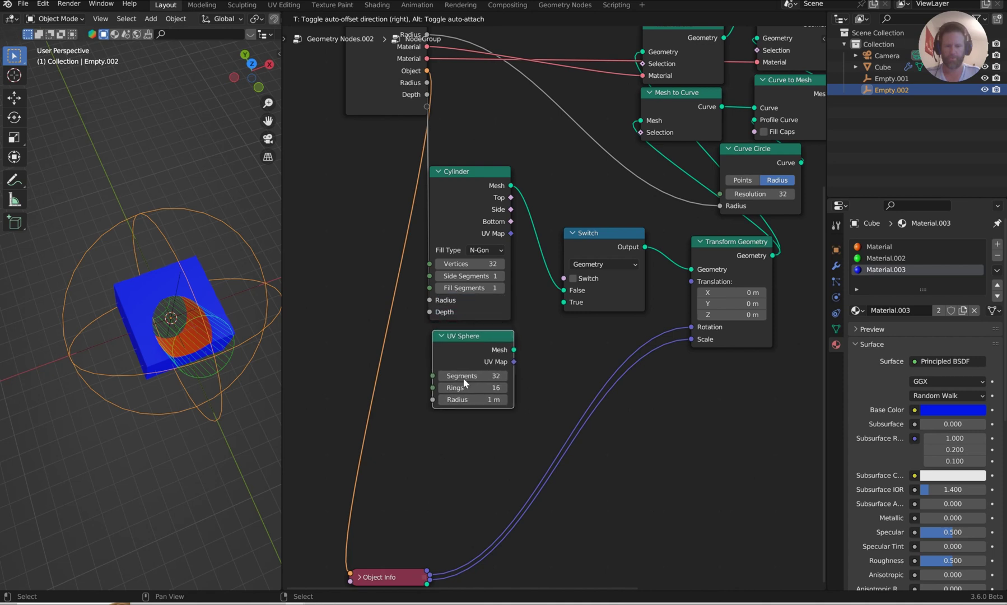
Link the UV Sphere's Mesh to the Switch node's True input and expose the Switch toggle on the Group Input.
drag(514, 350, 426, 107)
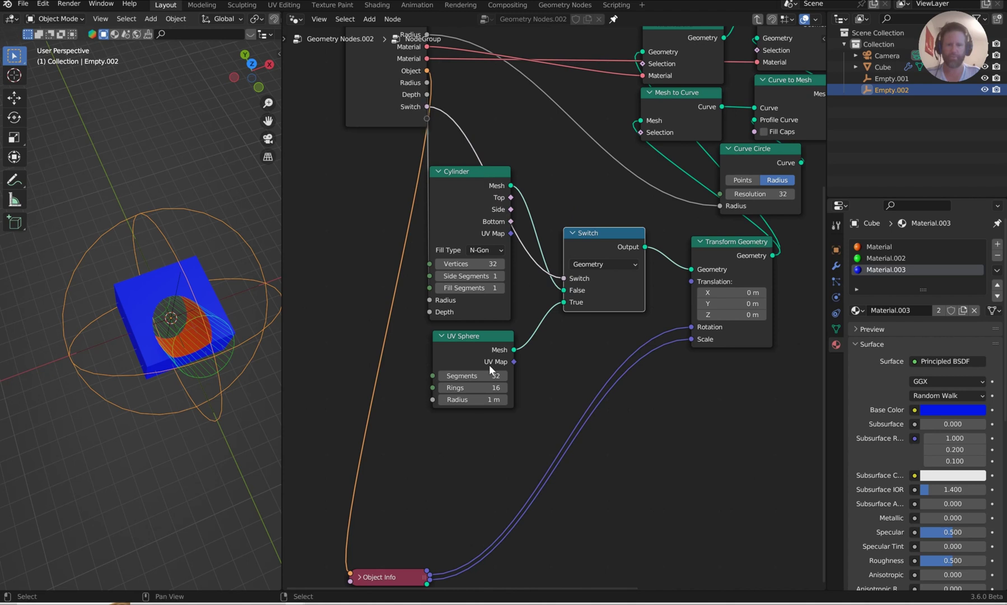
drag(480, 339, 480, 338)
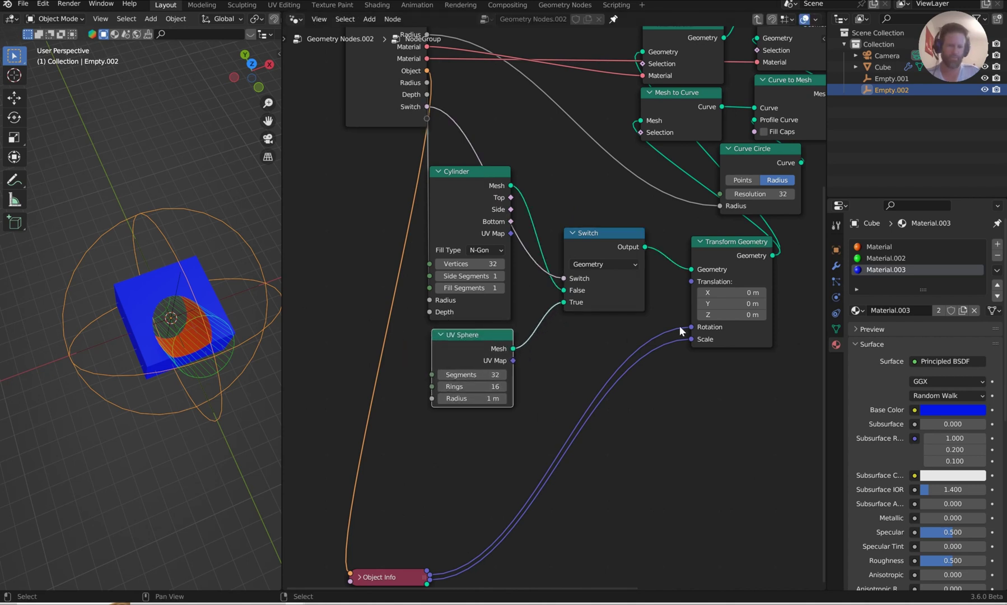
Exit the node group, expose its Switch input on the parent tree's Group Input, and enable Switch in the modifier.
click(836, 265)
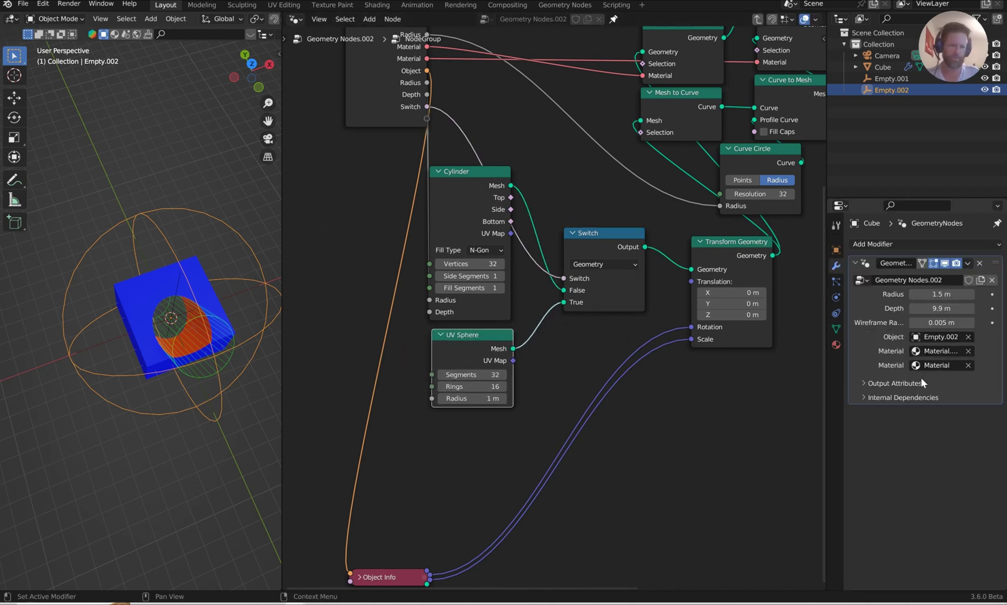
scroll(630, 290, down, 4)
middle_drag(526, 194, 516, 258)
key(Tab)
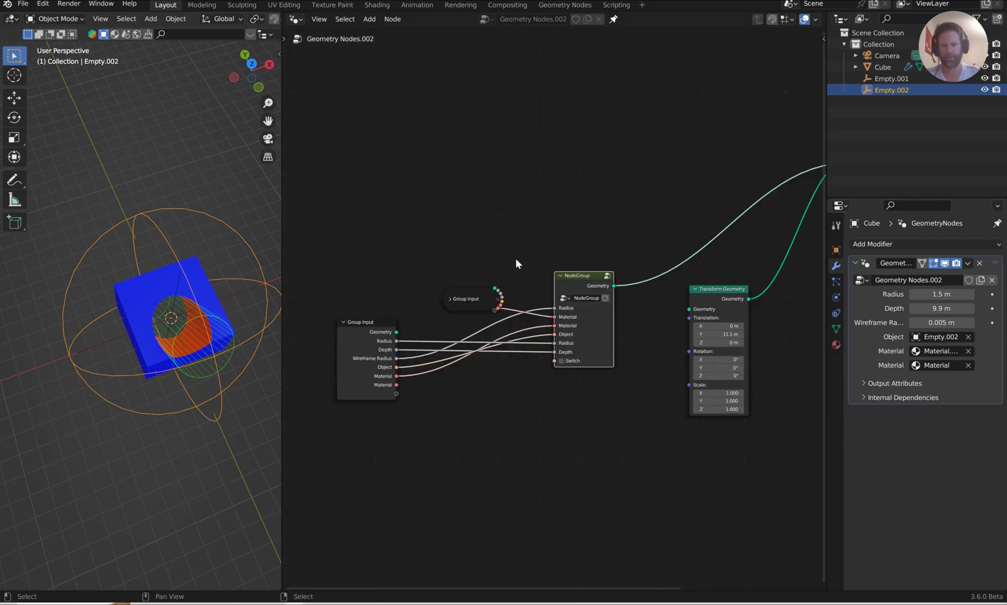
middle_drag(582, 333, 605, 272)
scroll(637, 297, up, 4)
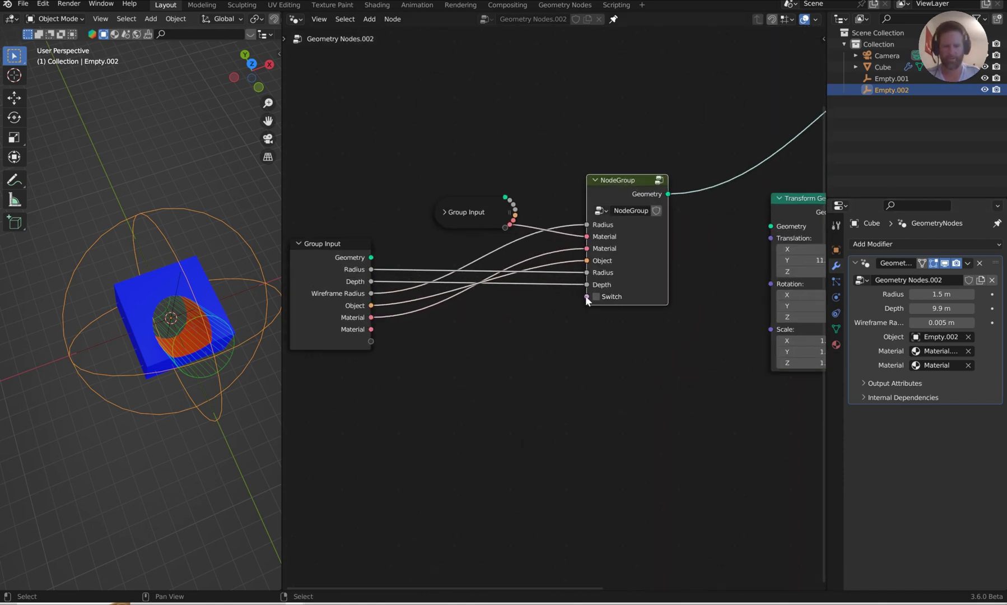
drag(586, 296, 372, 341)
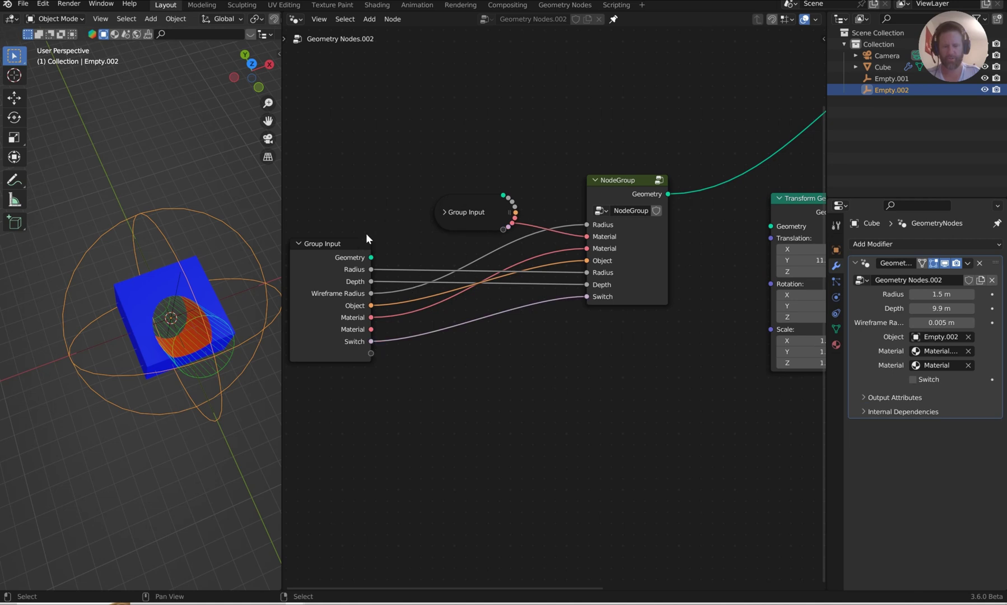
drag(359, 245, 389, 200)
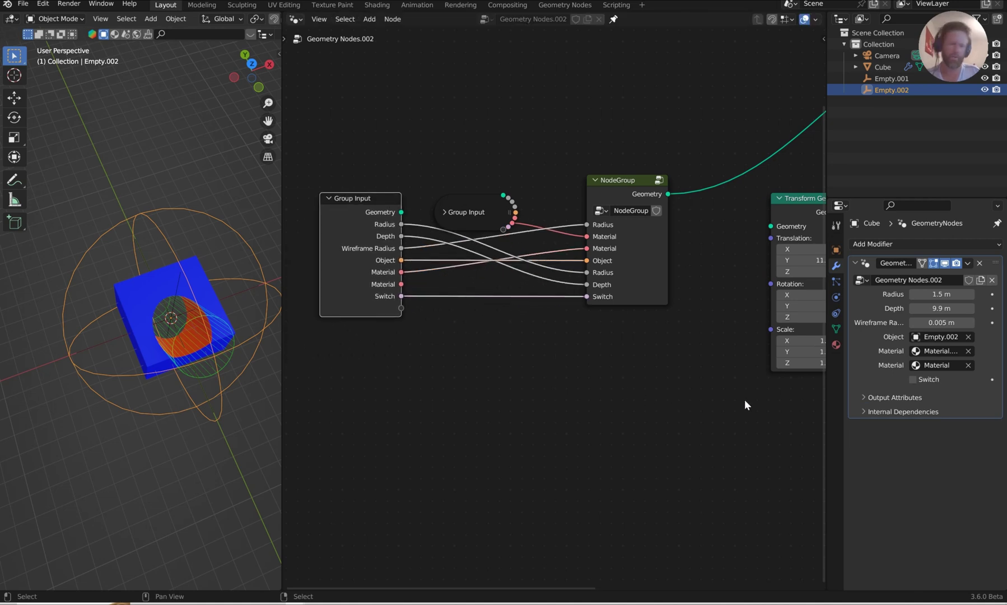
click(913, 380)
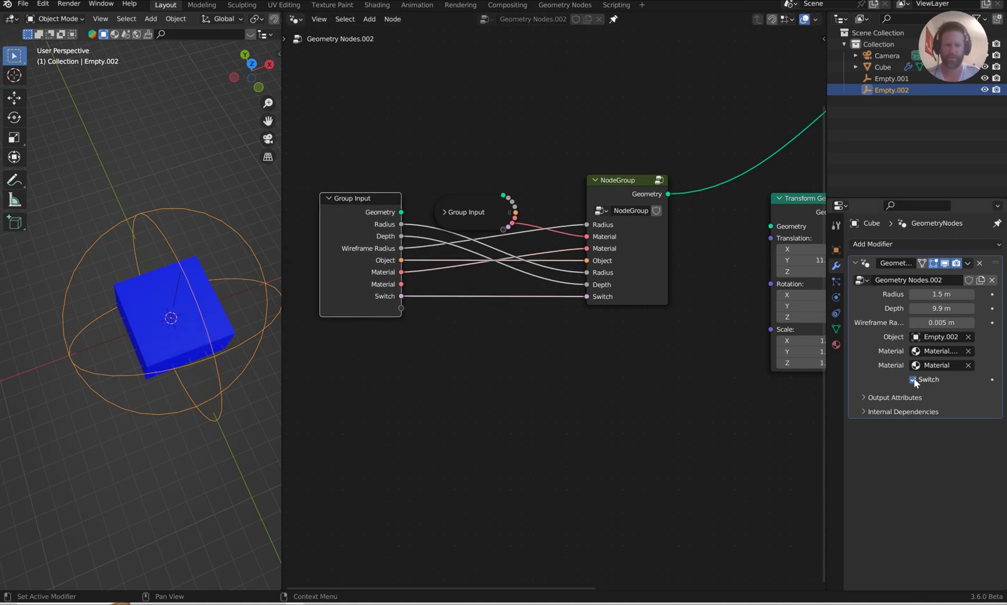
Try scaling and moving Empty.001 to test its effect on the sphere cutter.
click(179, 286)
key(s)
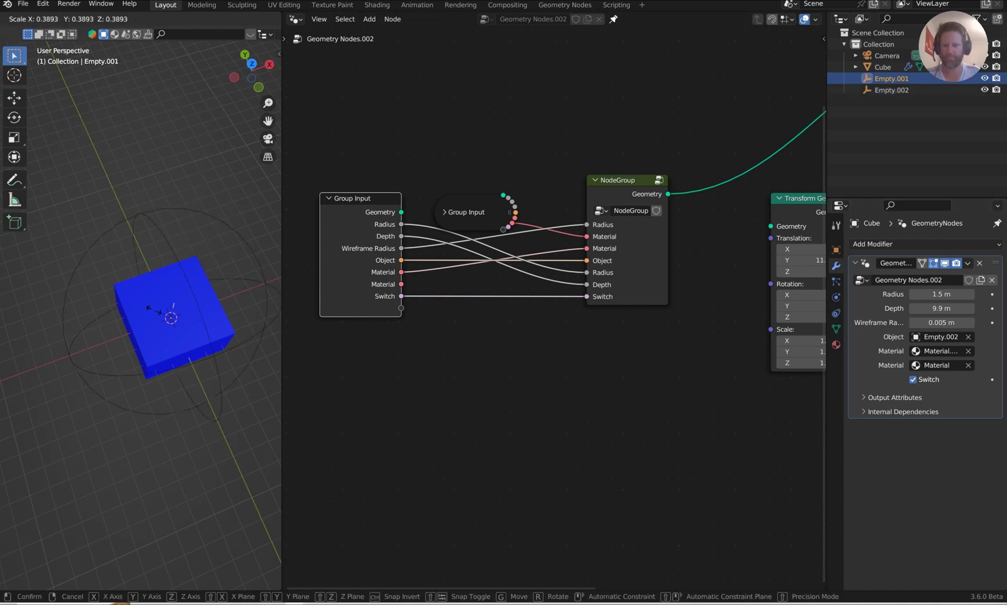
click(180, 294)
key(g)
click(202, 290)
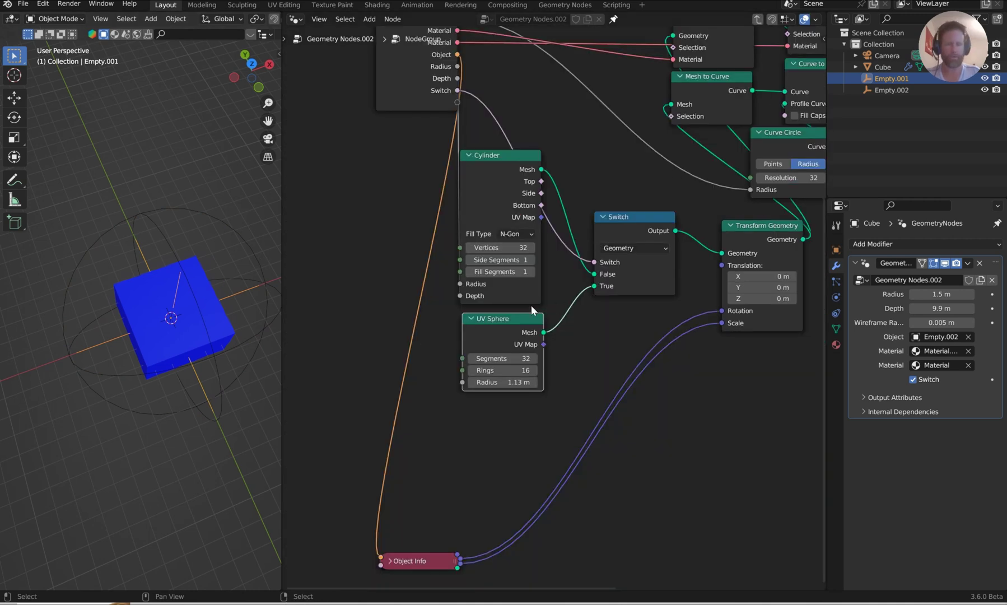
Reopen the node group and set the UV Sphere's radius to 3 m.
middle_drag(205, 281, 201, 229)
mouse_move(512, 386)
shift+mouse_down()
mouse_move(488, 385)
mouse_move(524, 382)
shift+mouse_up()
click(509, 383)
text(3)
key(Return)
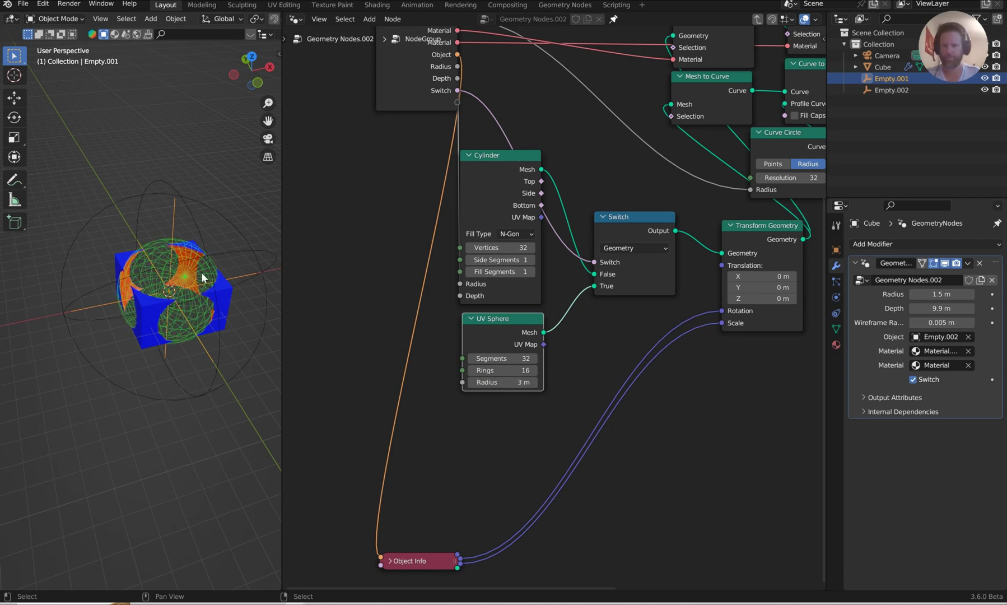
Try rotating Empty.001 about the X axis, cancel the rotation, and delete this empty.
middle_drag(197, 275, 164, 182)
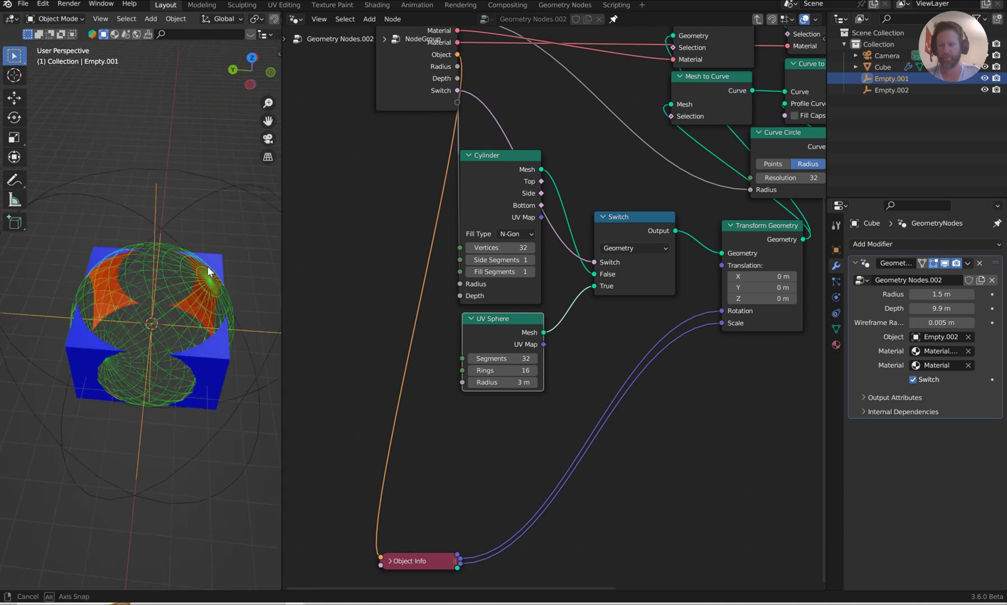
click(174, 170)
key(r)
key(x)
right_click(168, 199)
right_click(160, 198)
key(Delete)
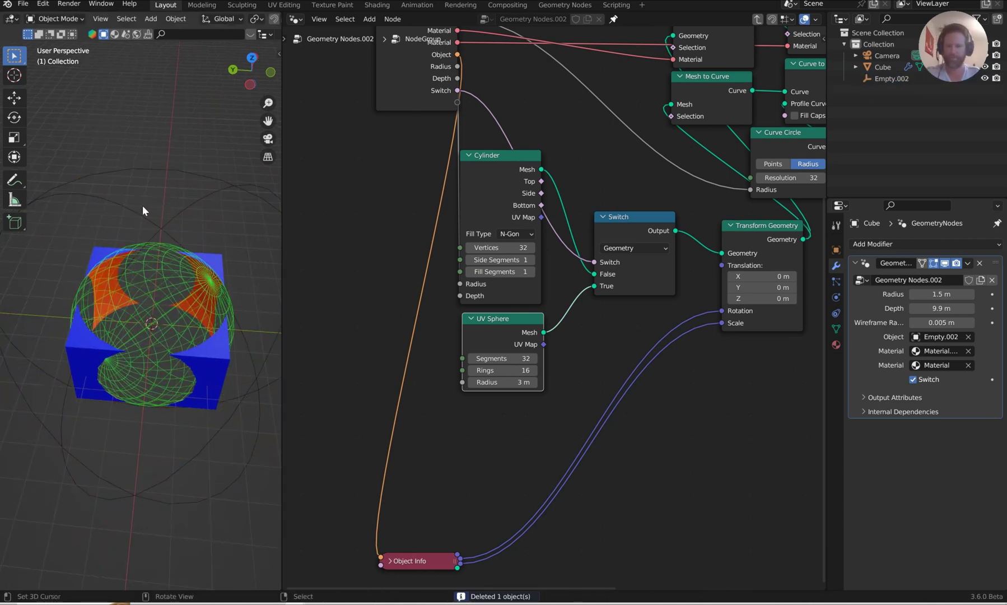
Rotate Empty.002 about the X axis and scale it down to shrink the spherical cutout in the cube.
click(187, 173)
key(r)
key(x)
click(171, 170)
key(s)
click(170, 174)
scroll(200, 228, up, 5)
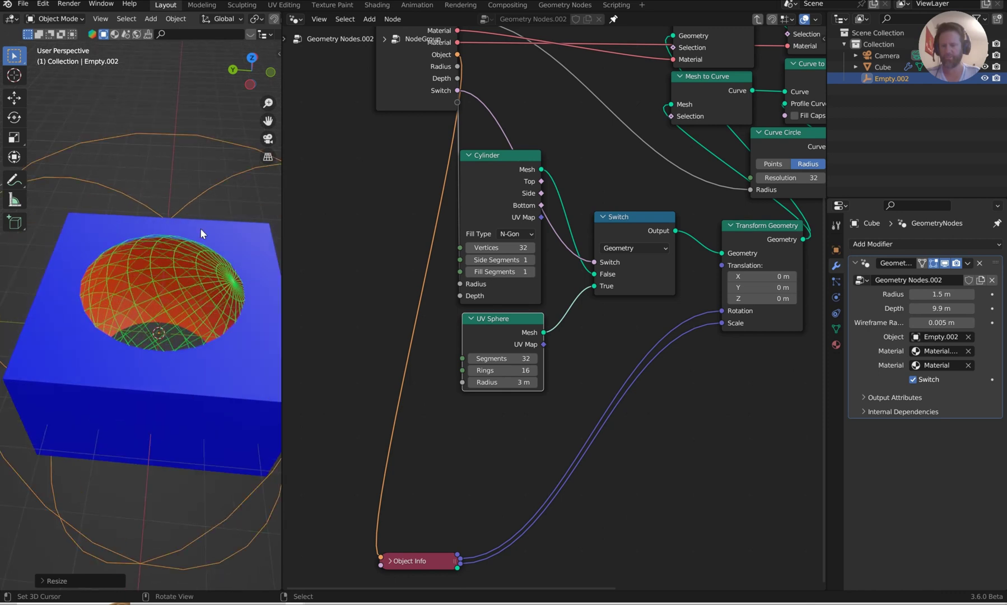